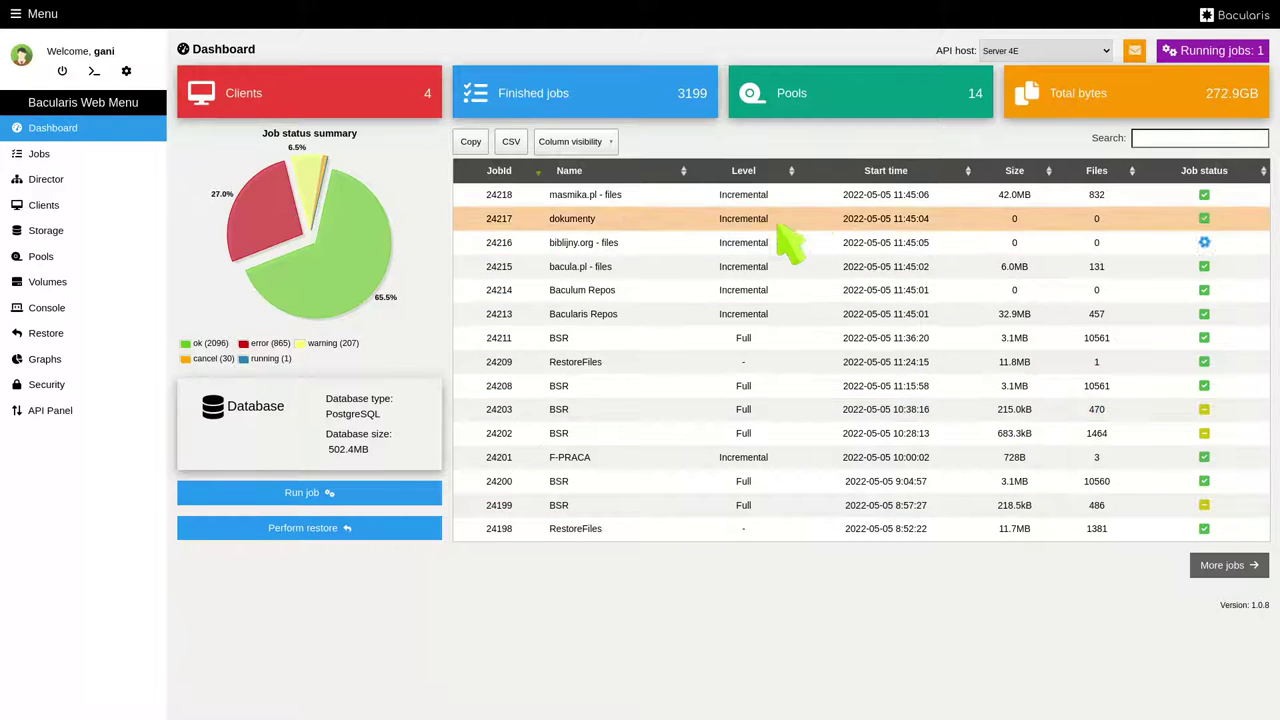
Step: Run the BSR job from the dashboard, keeping its preset level, client, fileset, pool and storage
mouse_move(680, 115)
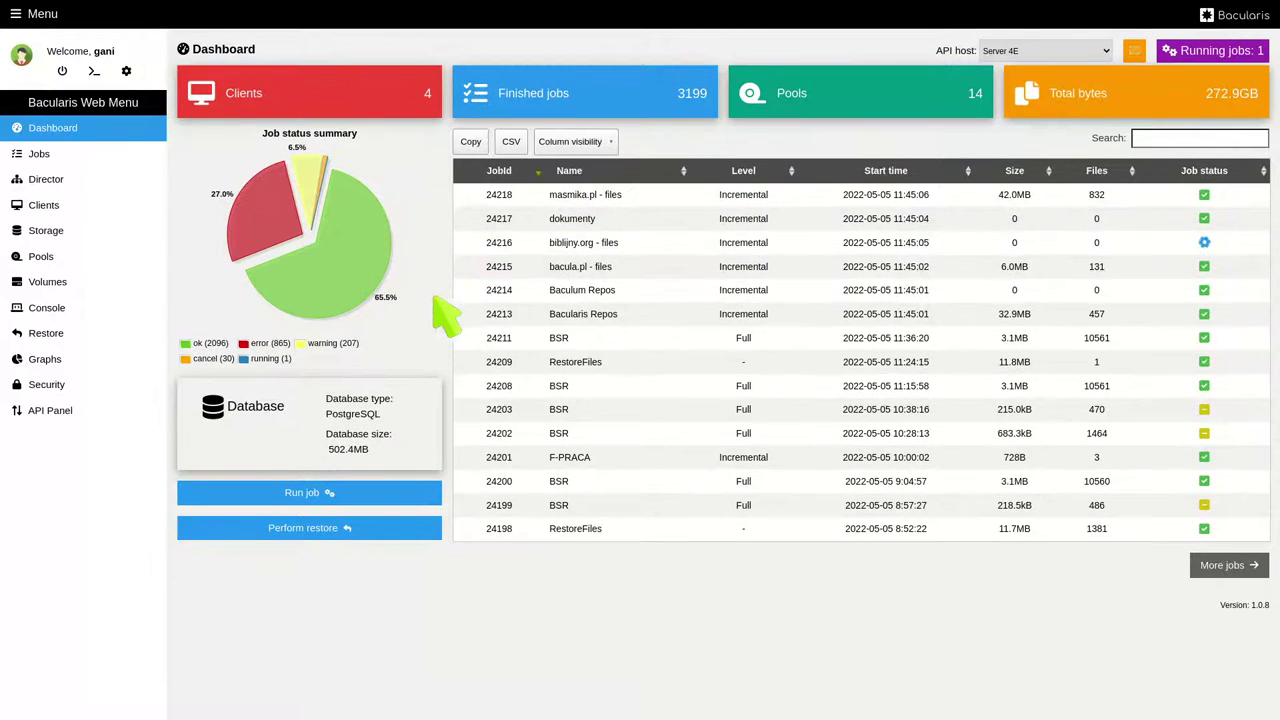
mouse_move(377, 297)
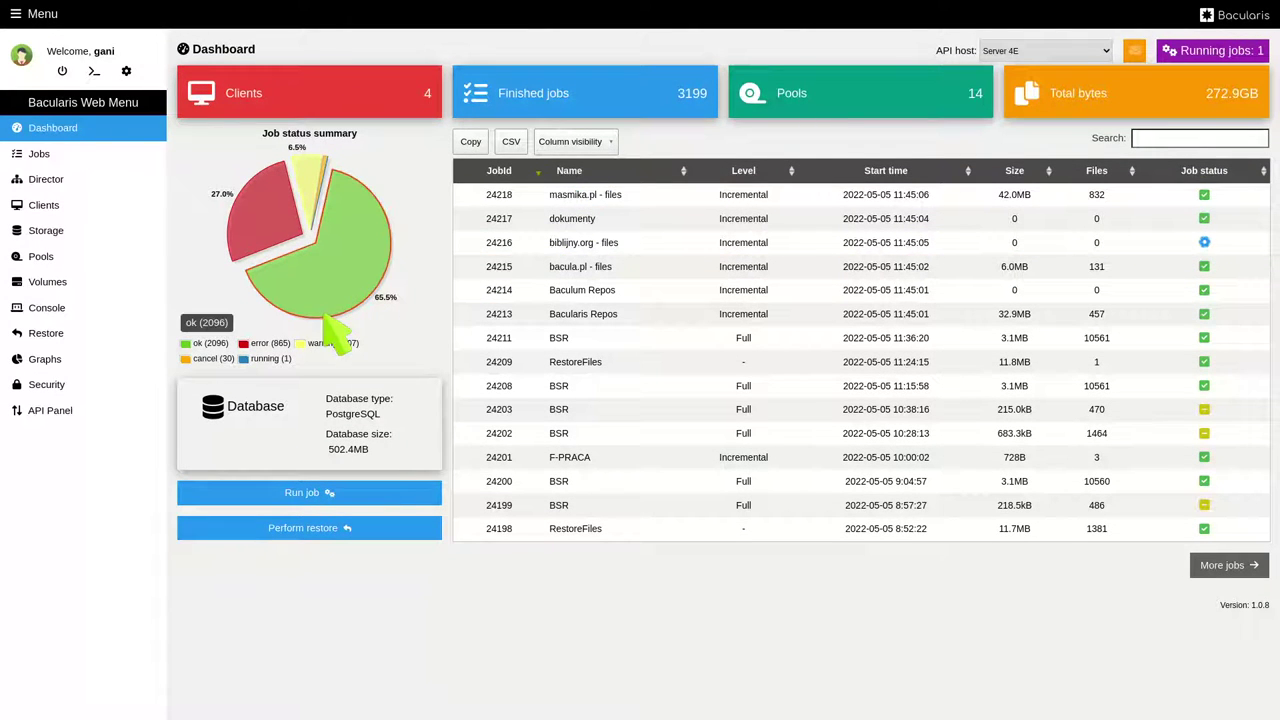
click(318, 495)
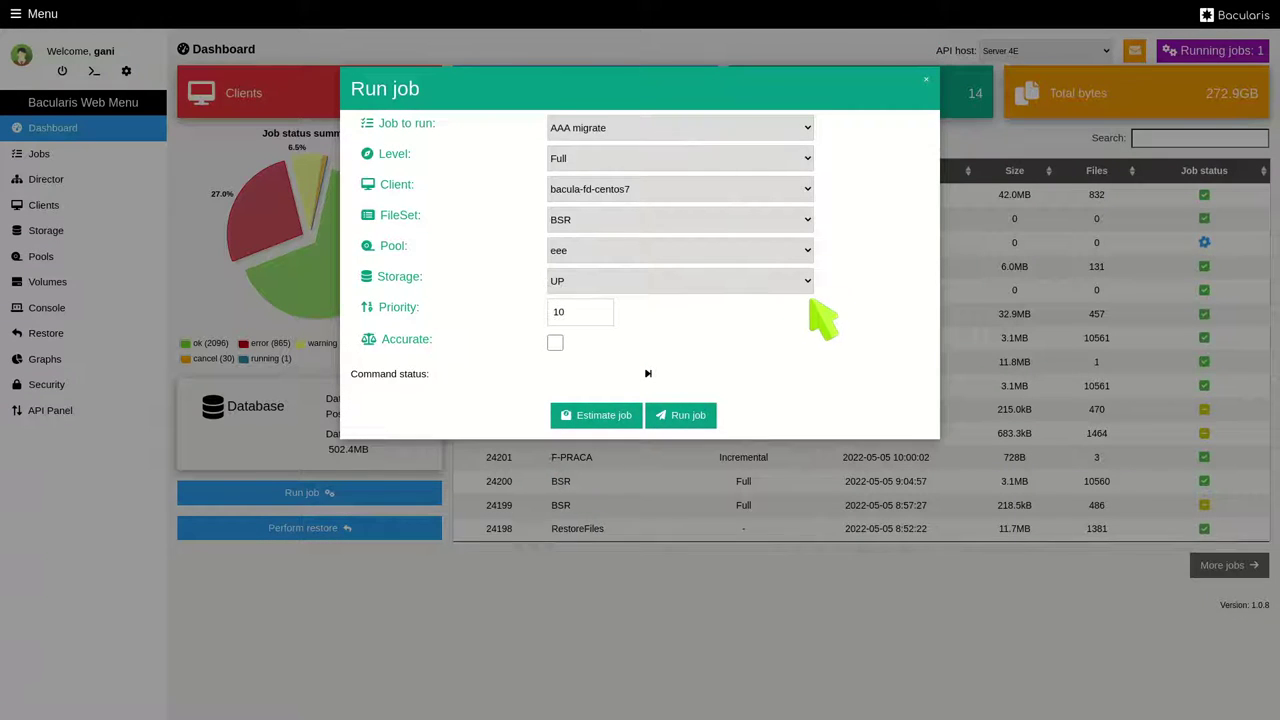
click(778, 129)
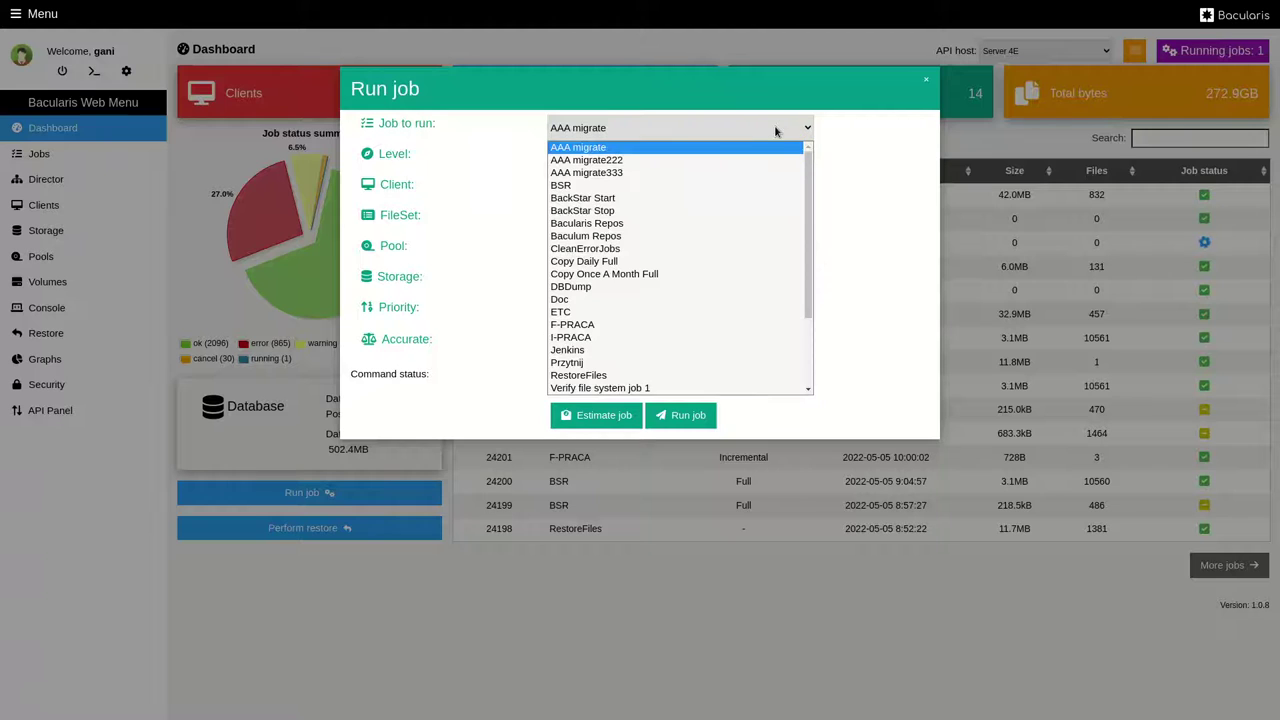
click(718, 185)
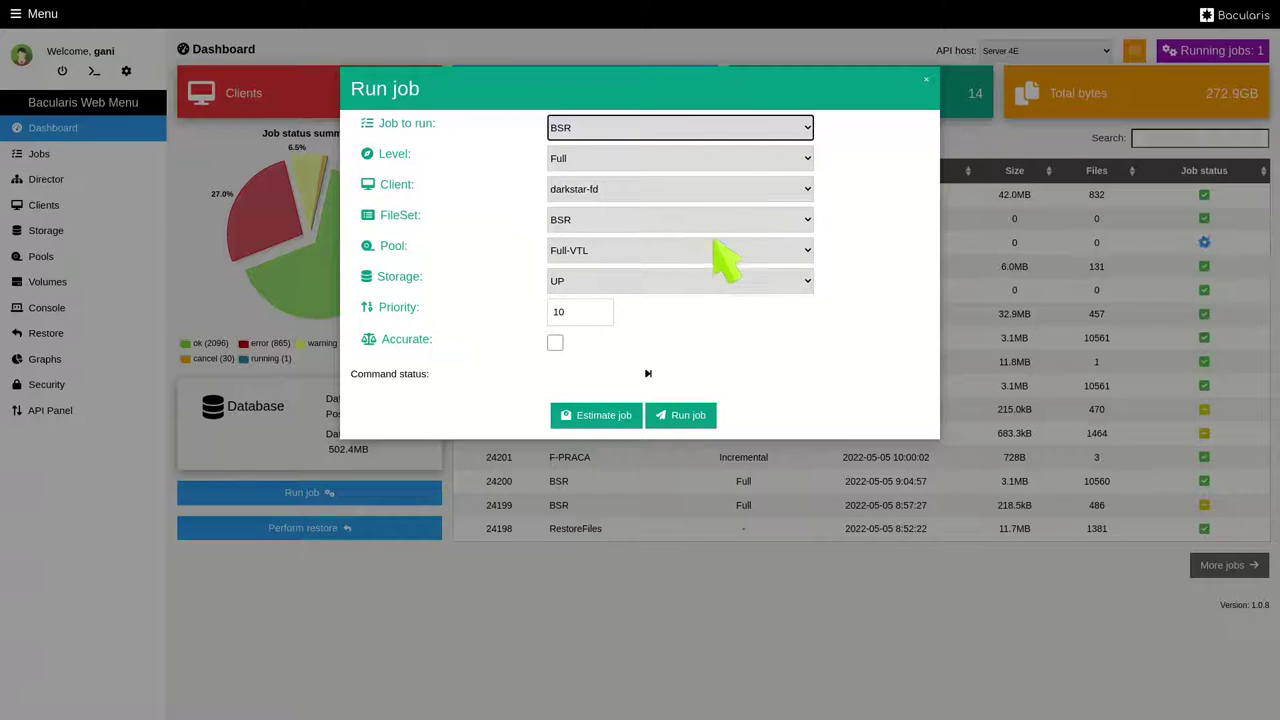
click(691, 417)
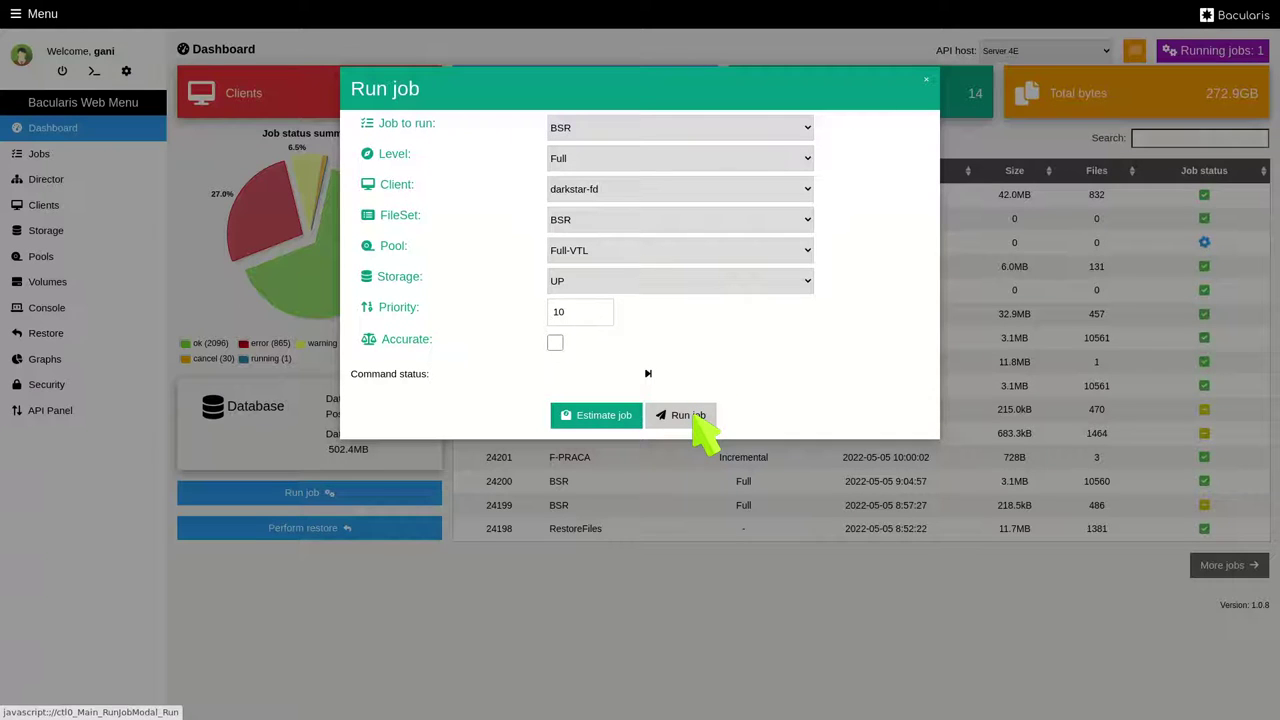
click(700, 420)
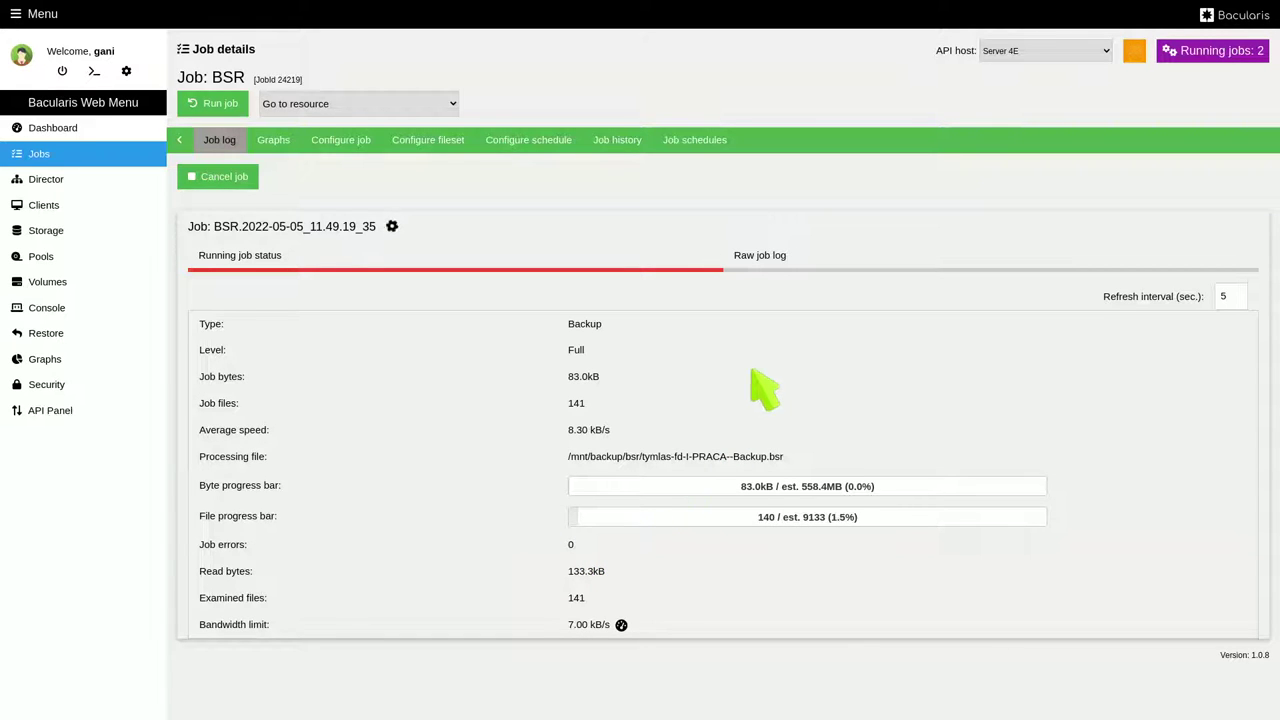
Step: Check the raw log of the running BSR job and view the job's graphs
click(815, 258)
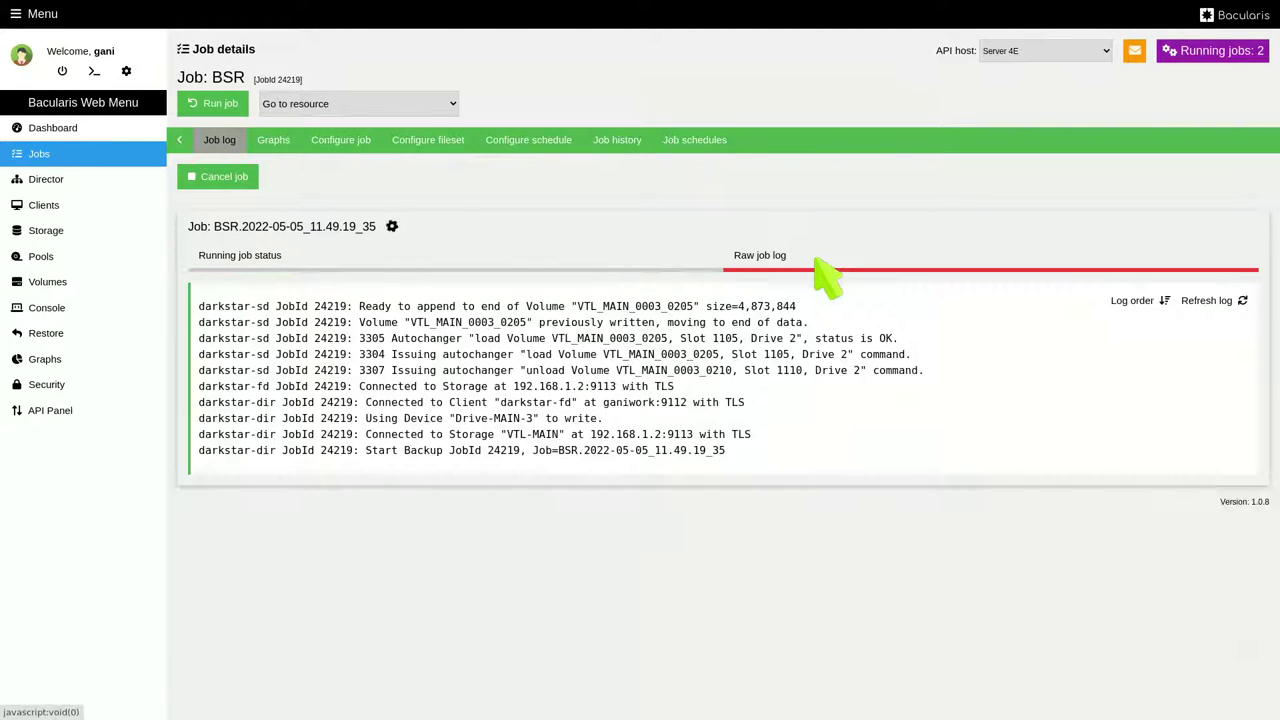
click(667, 262)
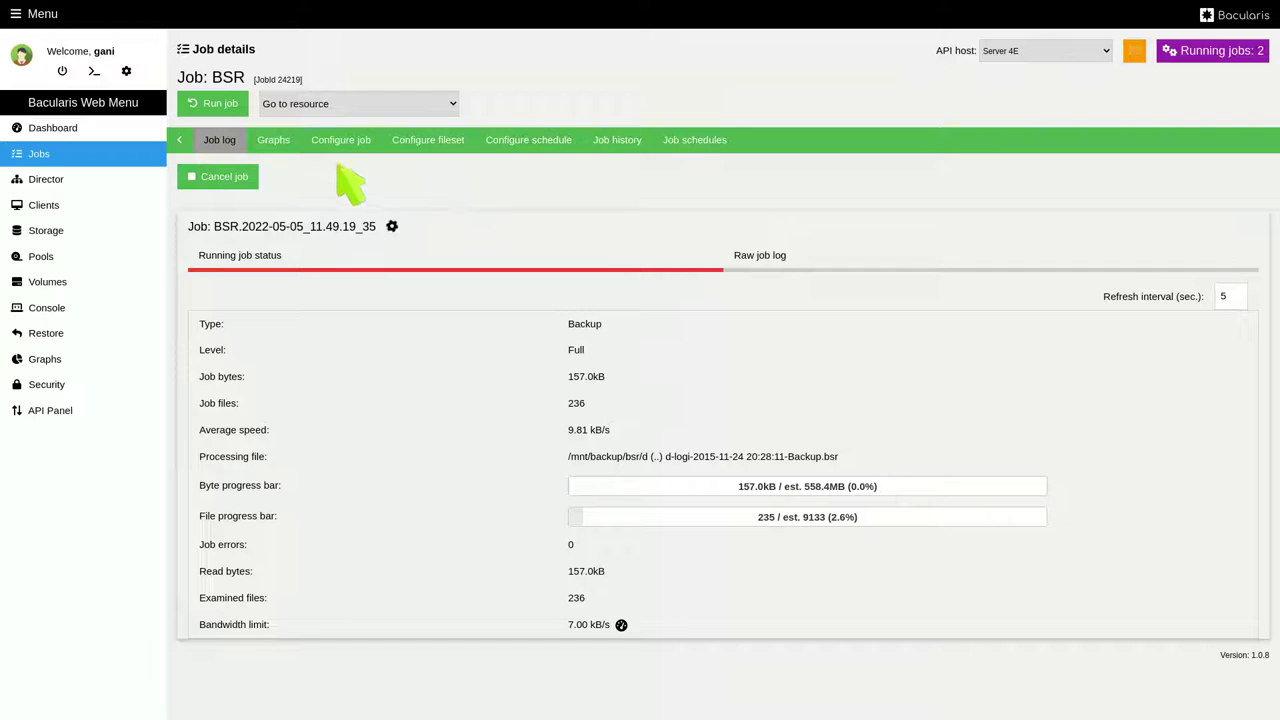
click(284, 155)
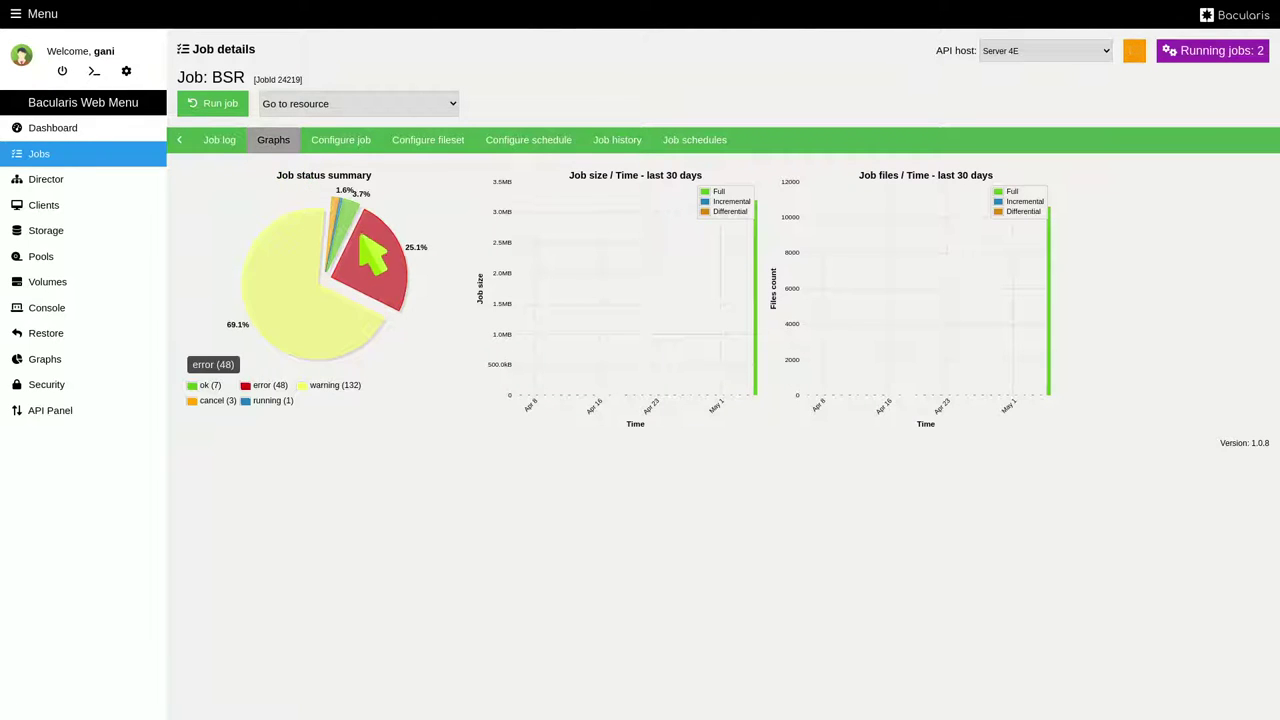
Step: Show all directives in the BSR job's configuration and look through the General and Backup sections
click(340, 145)
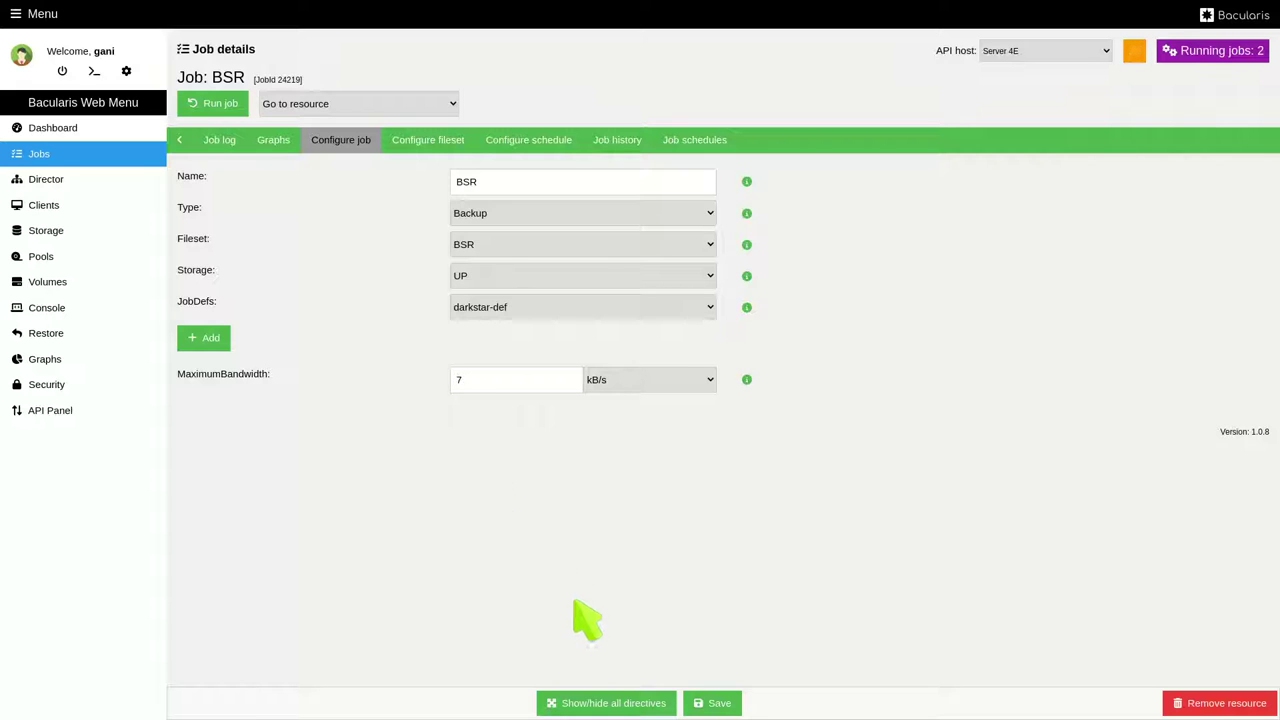
click(651, 705)
scroll(737, 528, down, 3)
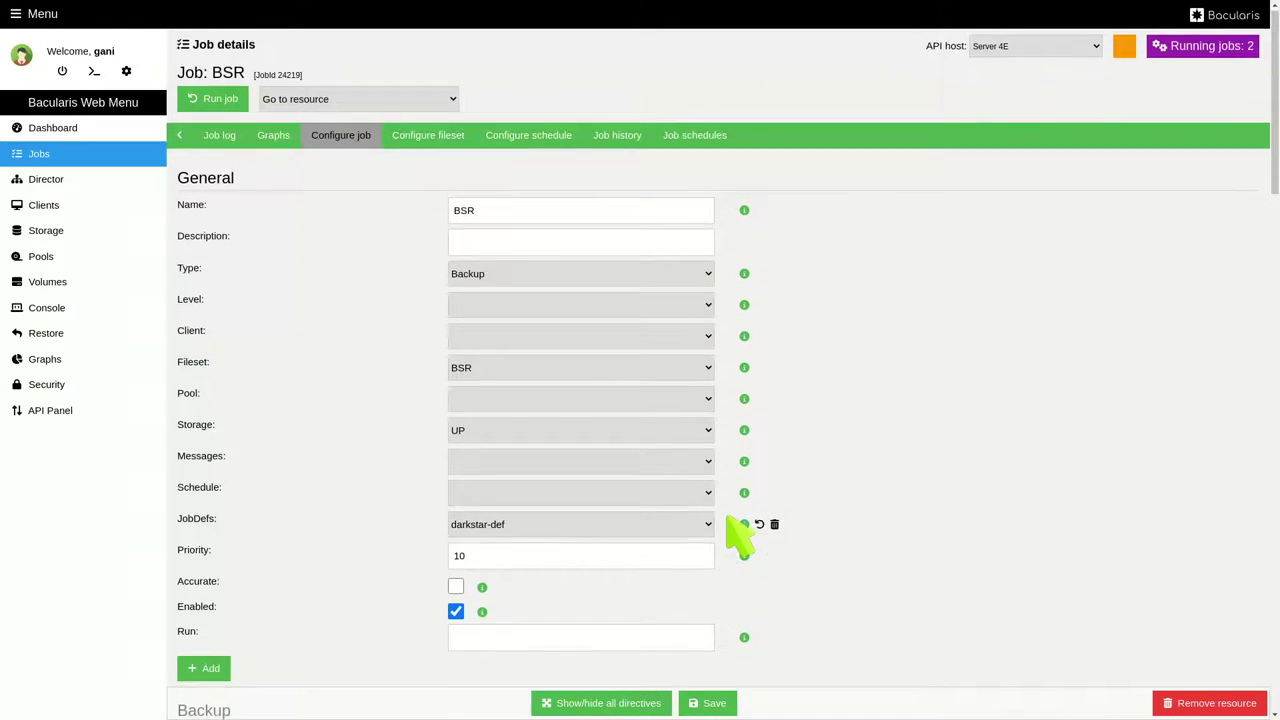
scroll(737, 535, down, 5)
scroll(748, 534, up, 5)
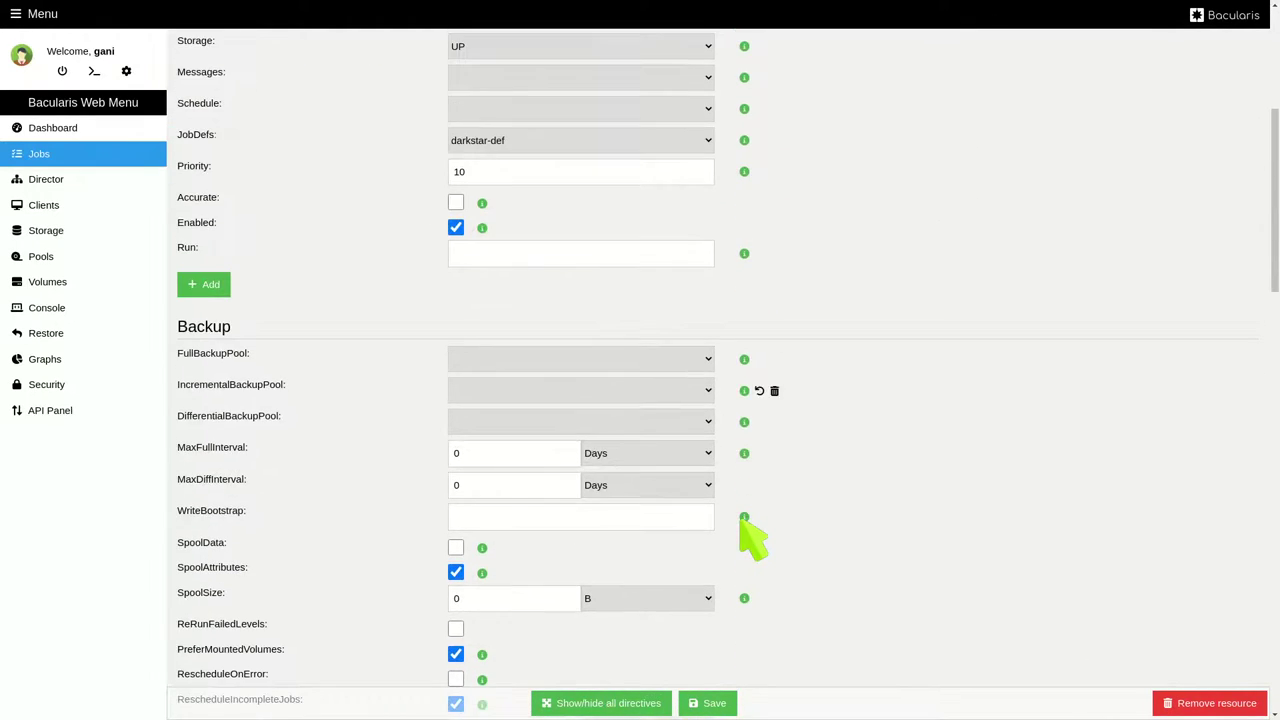
scroll(750, 536, up, 3)
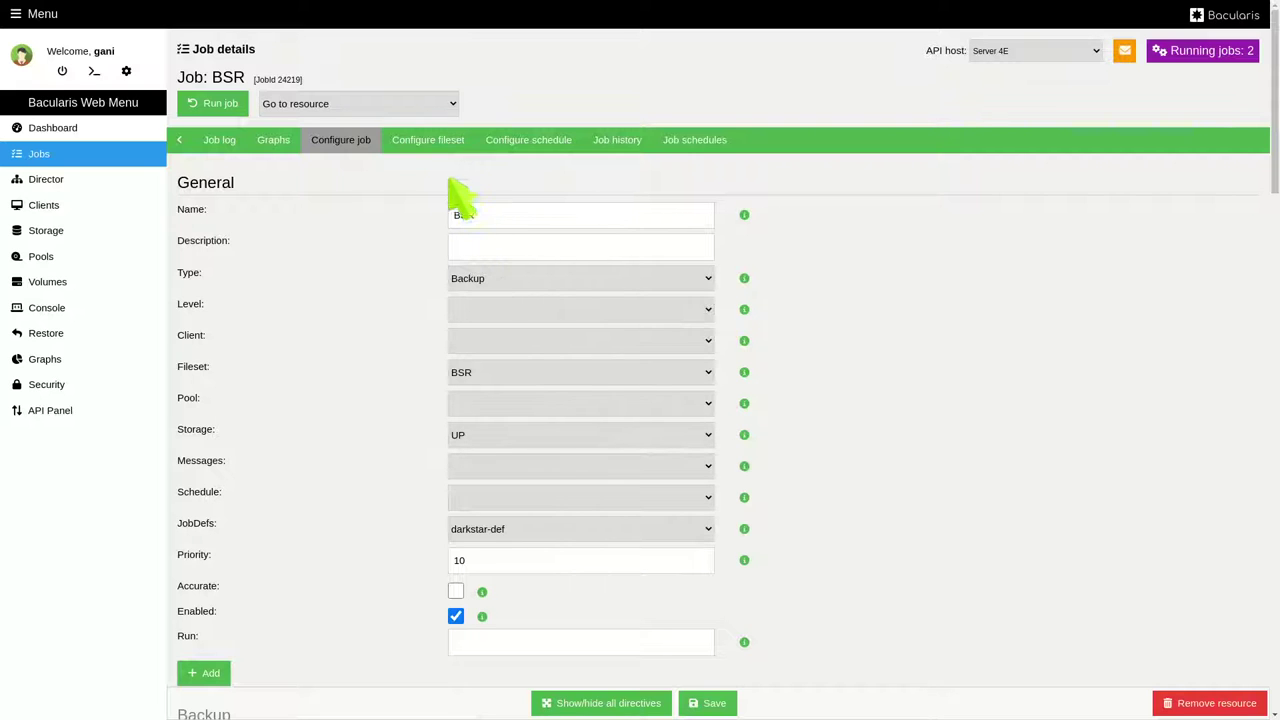
Step: In the job's fileset configuration, start adding files to Include #1 with the file browser for client darkstar-fd
click(437, 143)
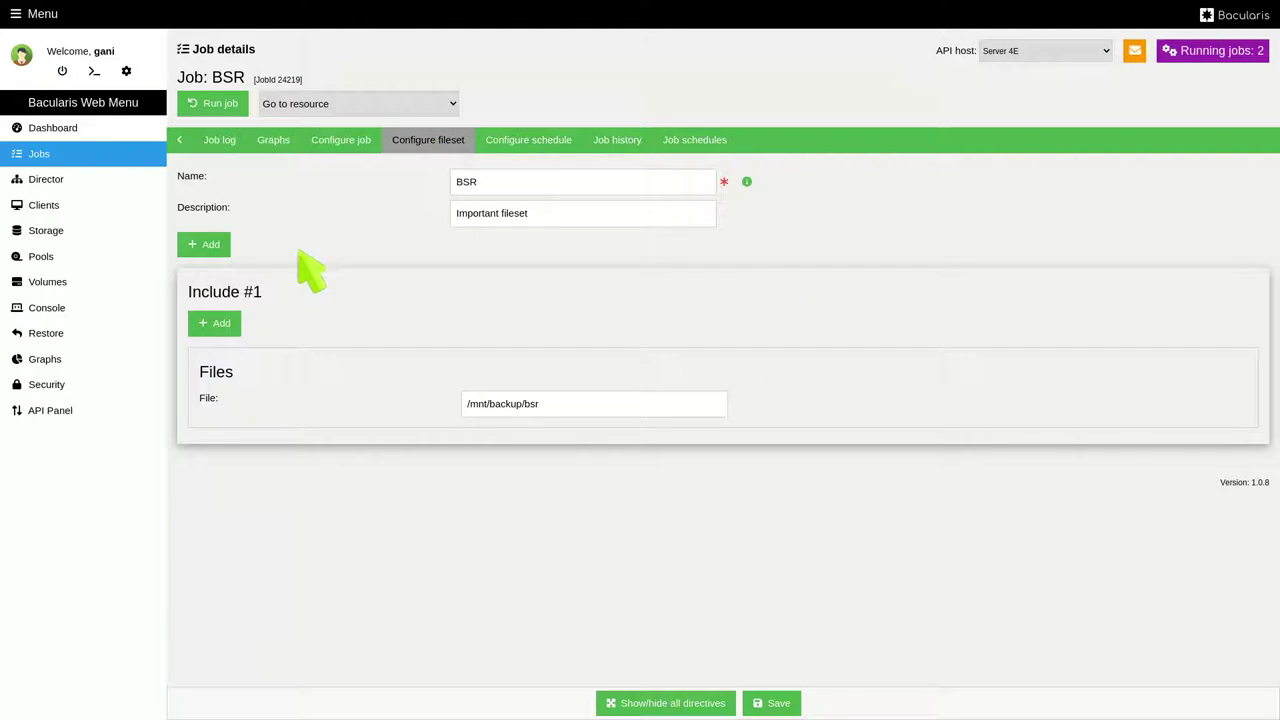
click(215, 323)
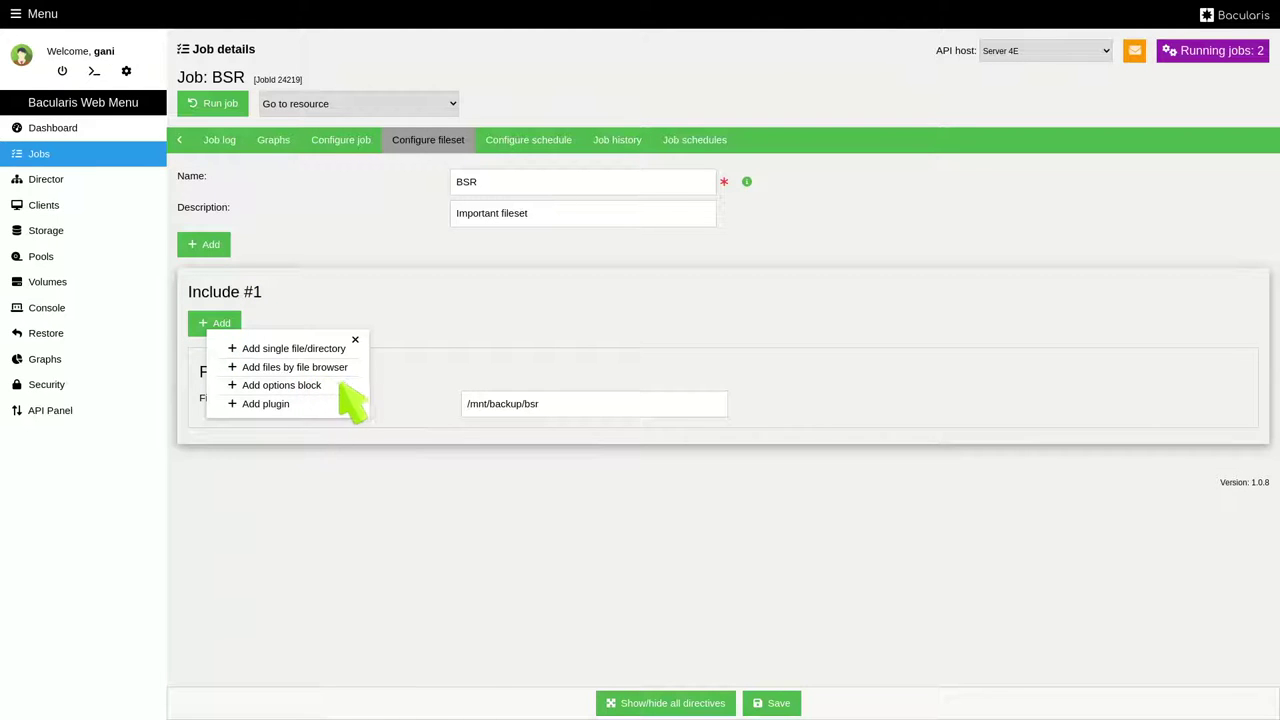
click(300, 367)
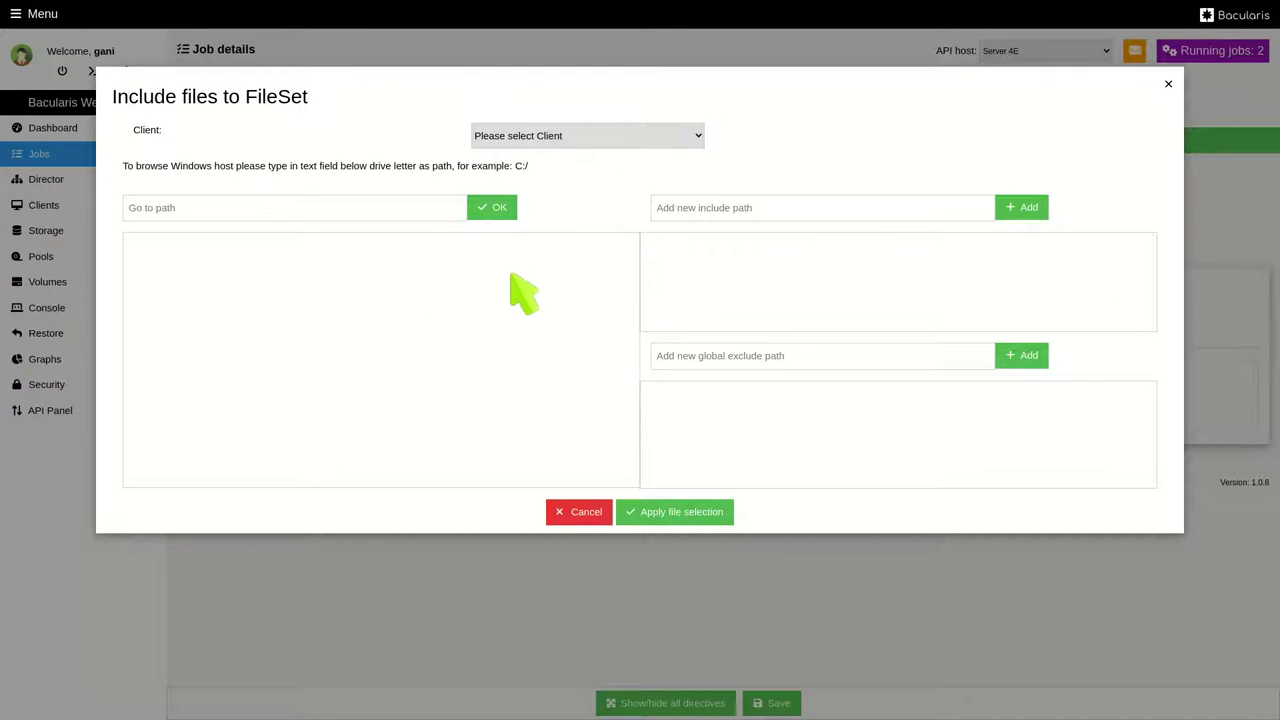
click(660, 138)
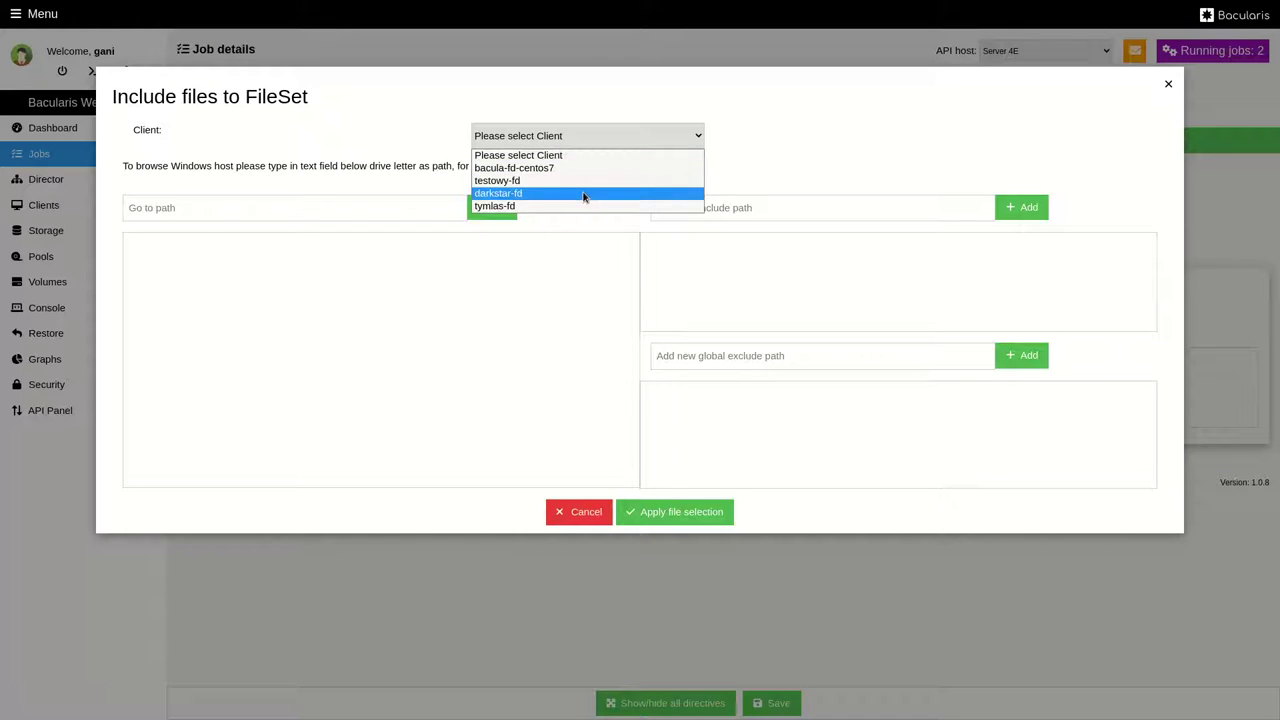
click(586, 194)
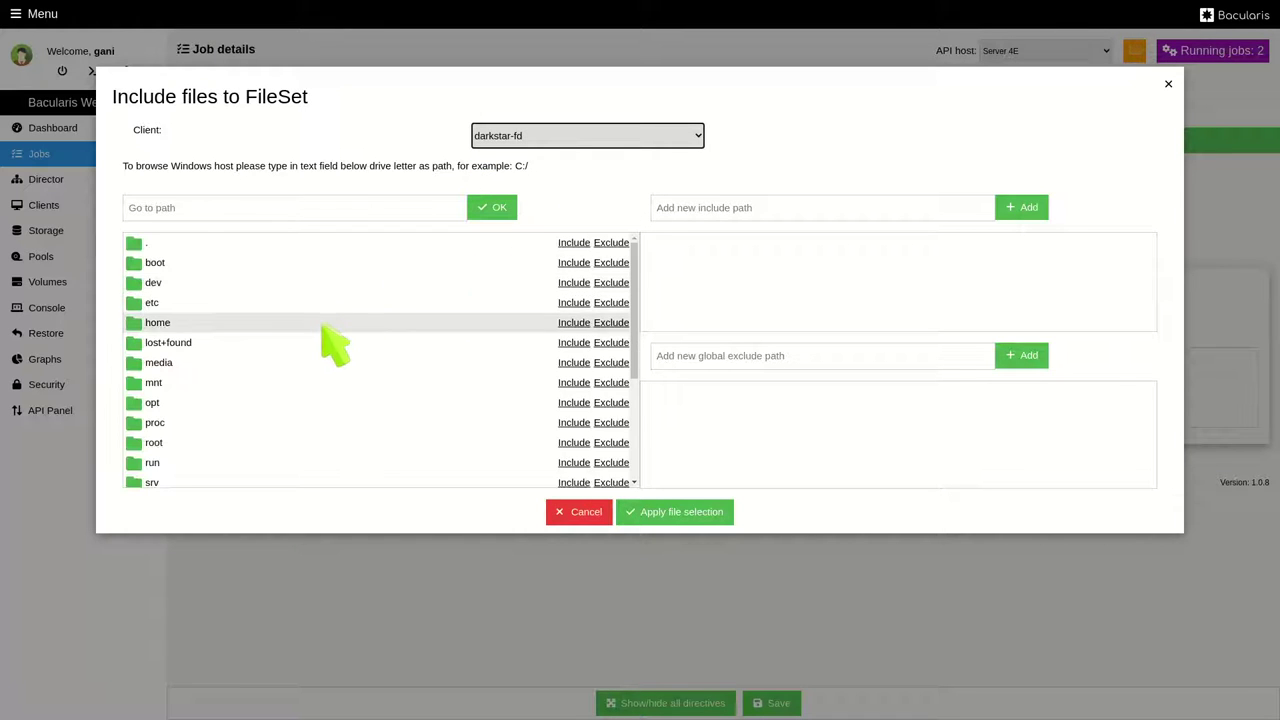
Step: Browse the client's file system to /var/lib and include the alternatives directory in the fileset
scroll(300, 355, down, 2)
scroll(266, 366, down, 2)
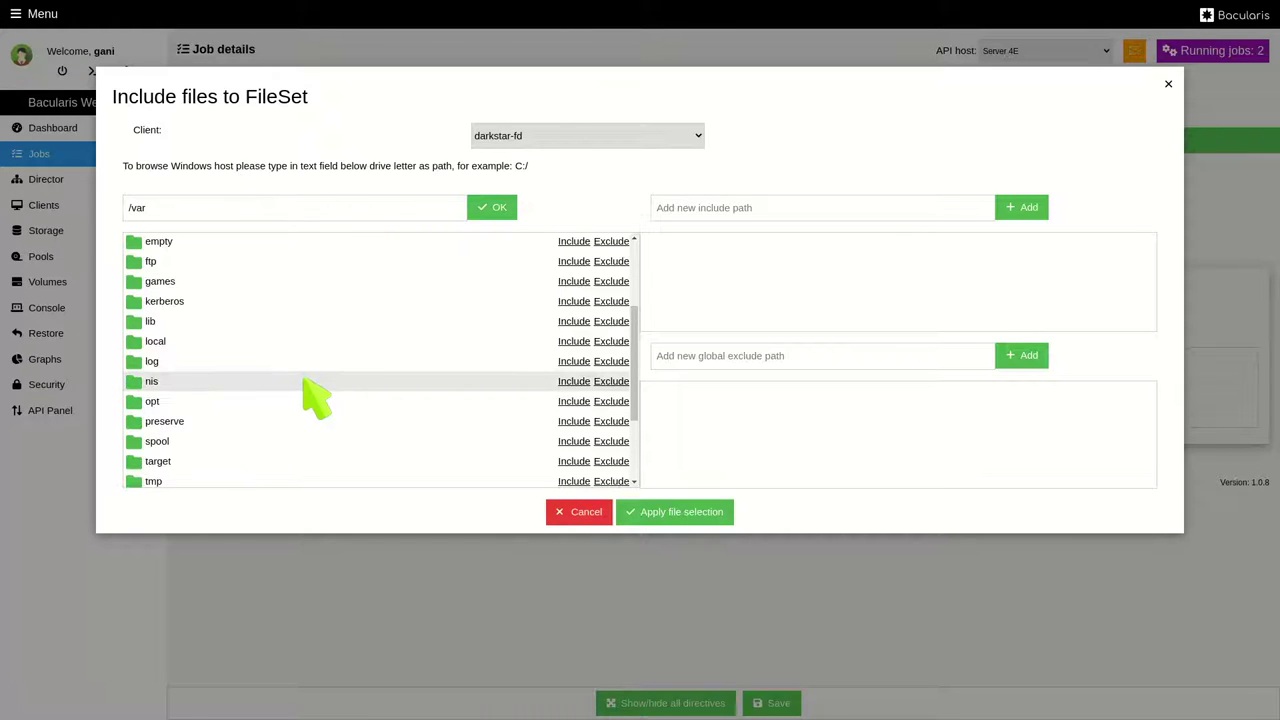
scroll(310, 390, up, 1)
scroll(310, 375, up, 1)
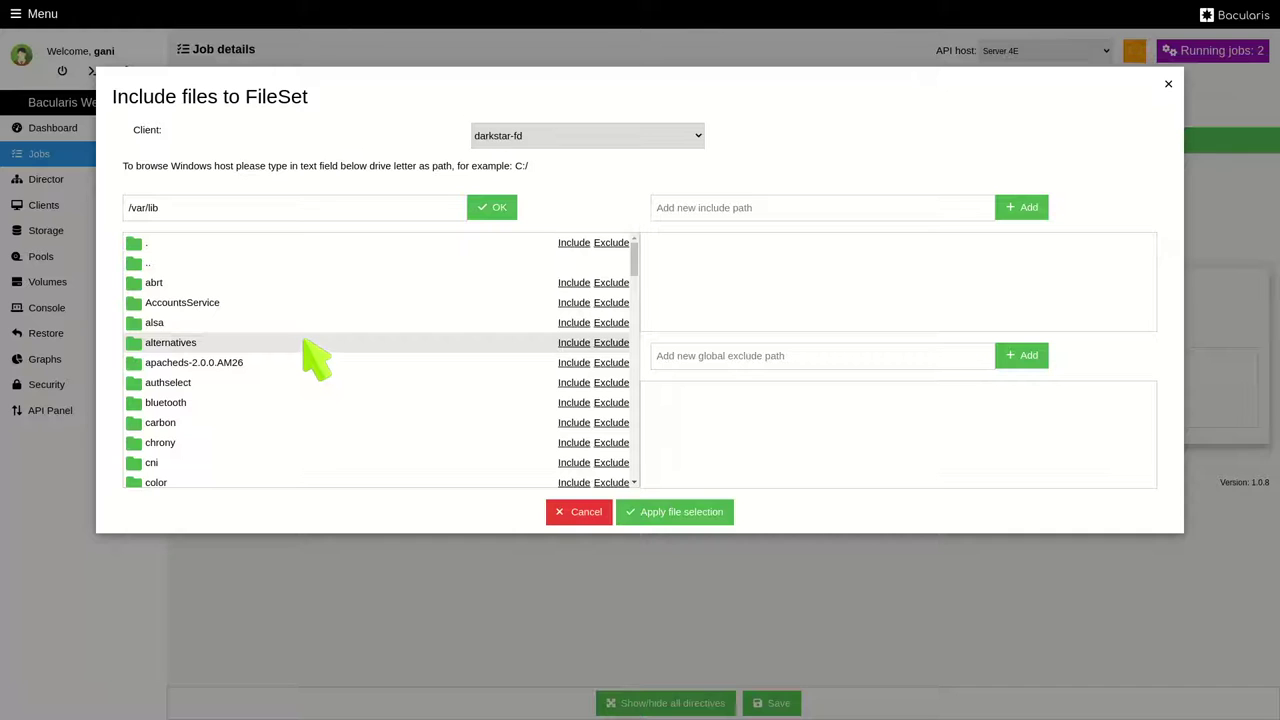
drag(309, 344, 862, 292)
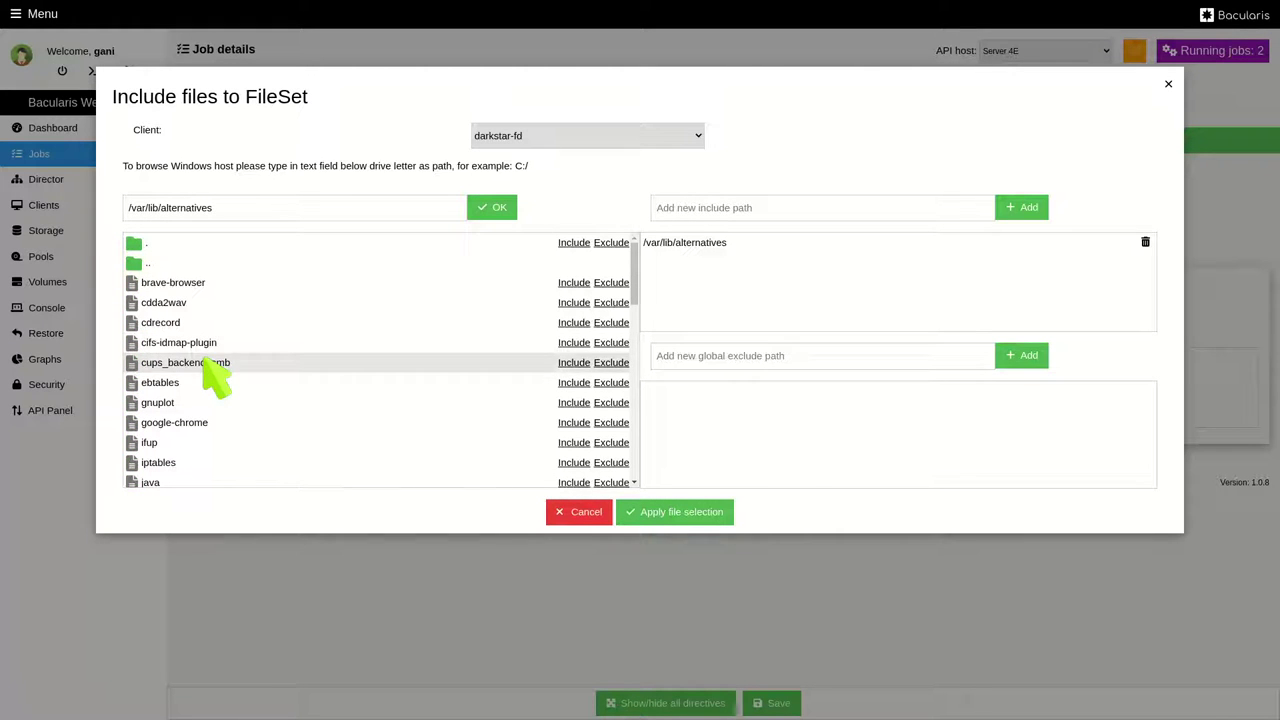
Step: Exclude cups_backend_smb and google-chrome in /var/lib/alternatives, then apply the file selection and save the fileset
drag(207, 362, 774, 434)
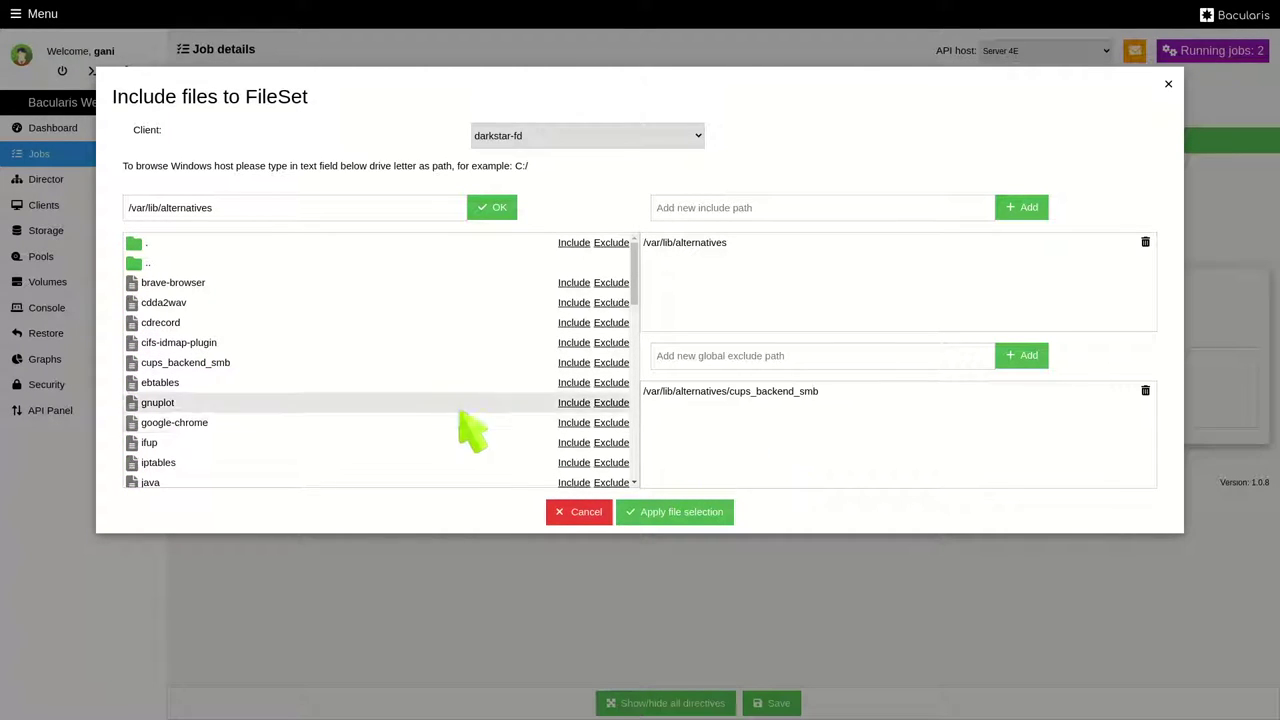
drag(330, 424, 883, 451)
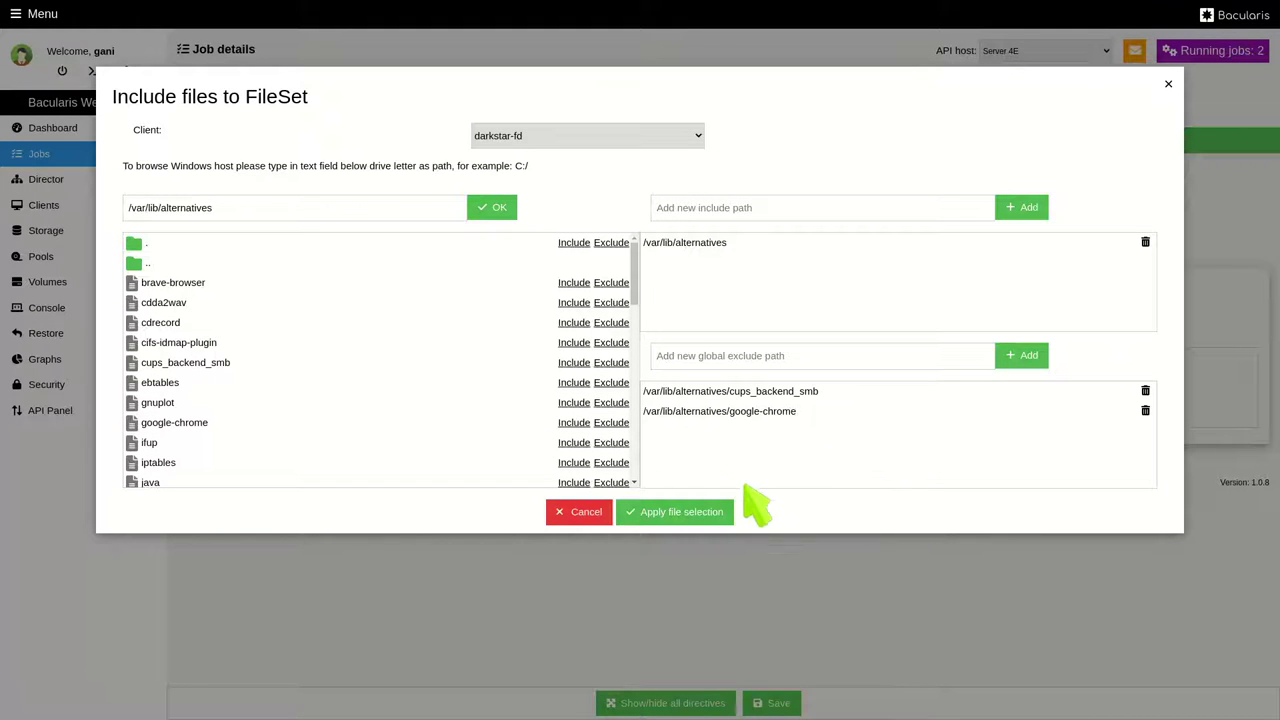
click(676, 510)
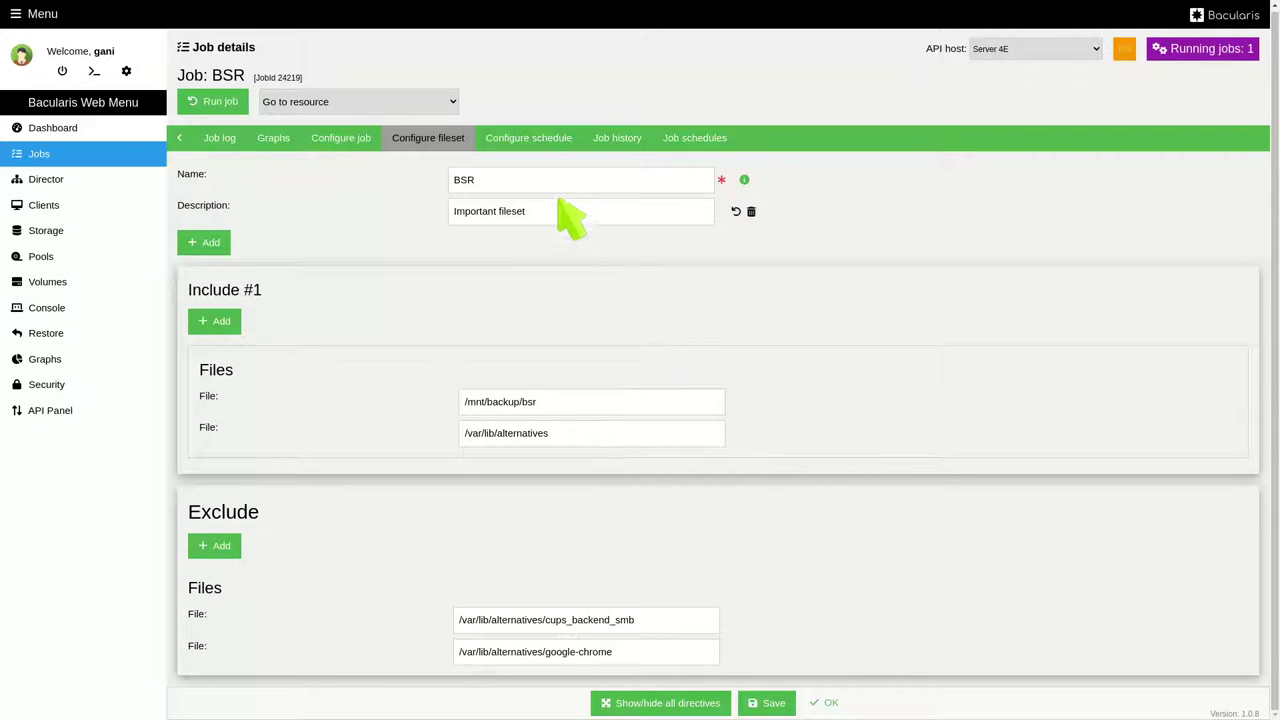
Step: Open the job's schedule configuration and switch Run #1 of GFS-schedule to a custom schedule
click(530, 140)
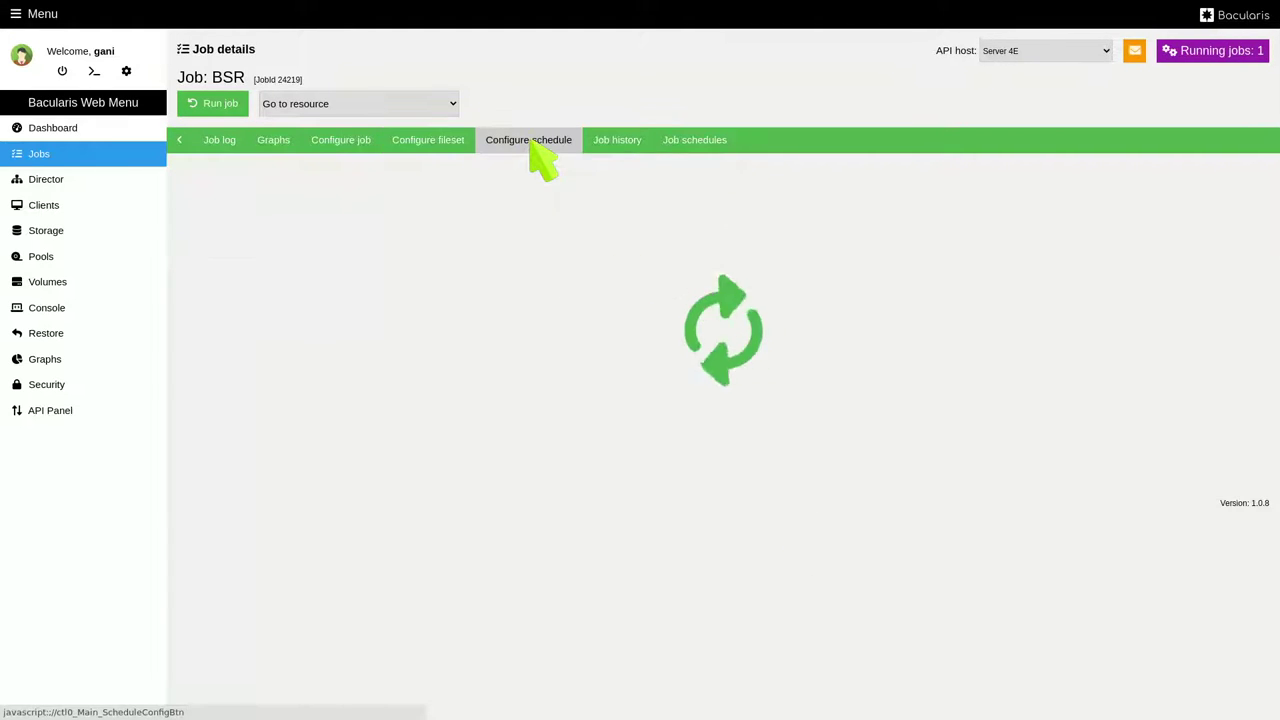
scroll(527, 280, down, 1)
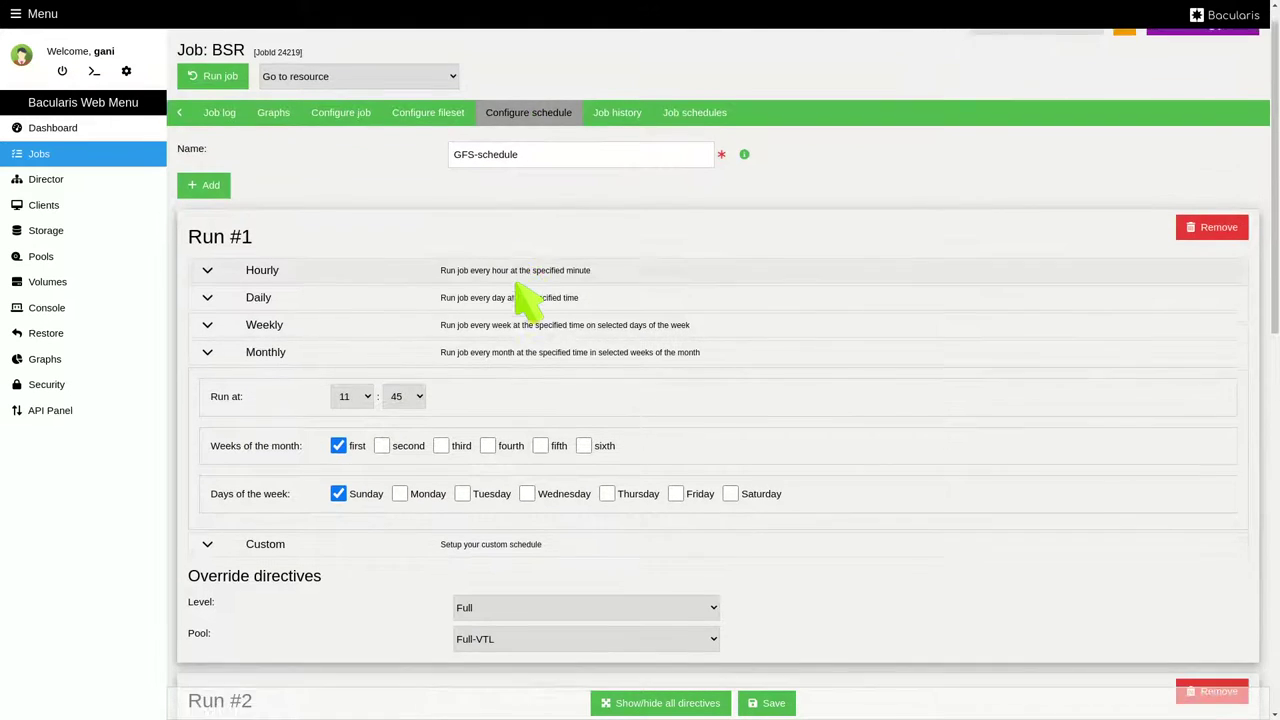
scroll(517, 282, down, 5)
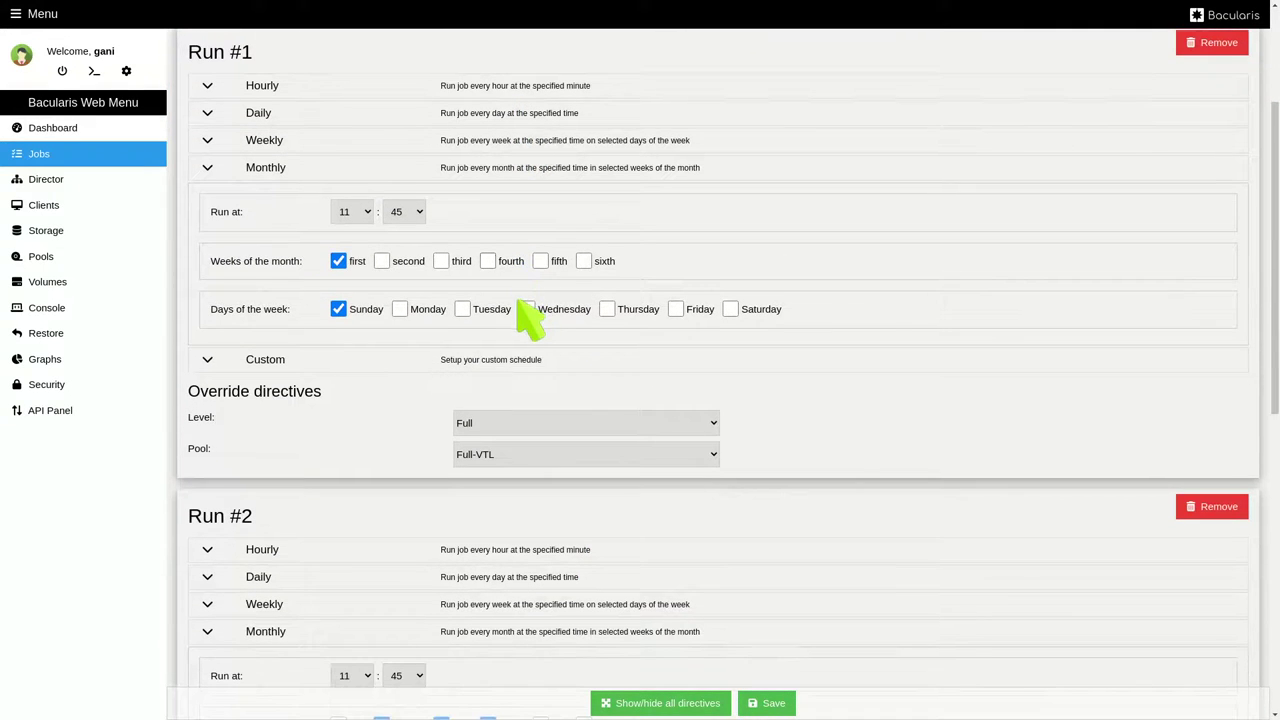
click(534, 358)
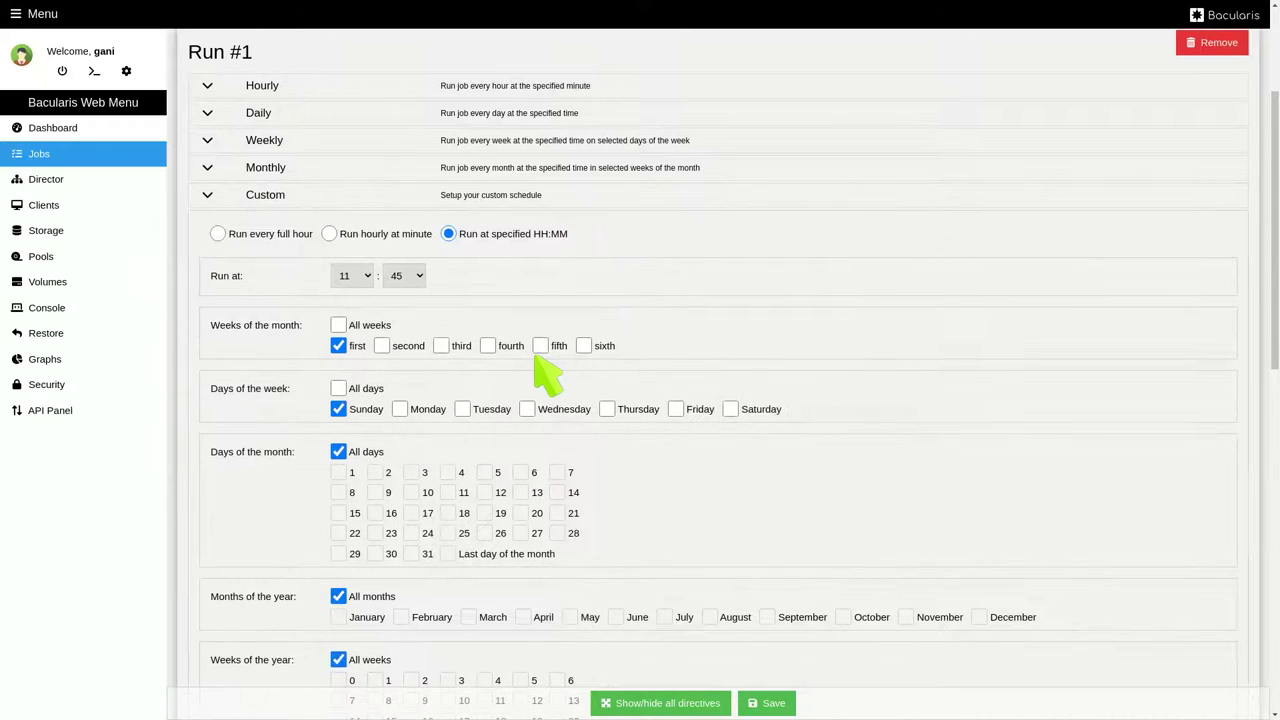
Step: Restrict the days of the month in Run #1's custom schedule to the last day of the month
scroll(534, 356, down, 1)
scroll(534, 375, down, 3)
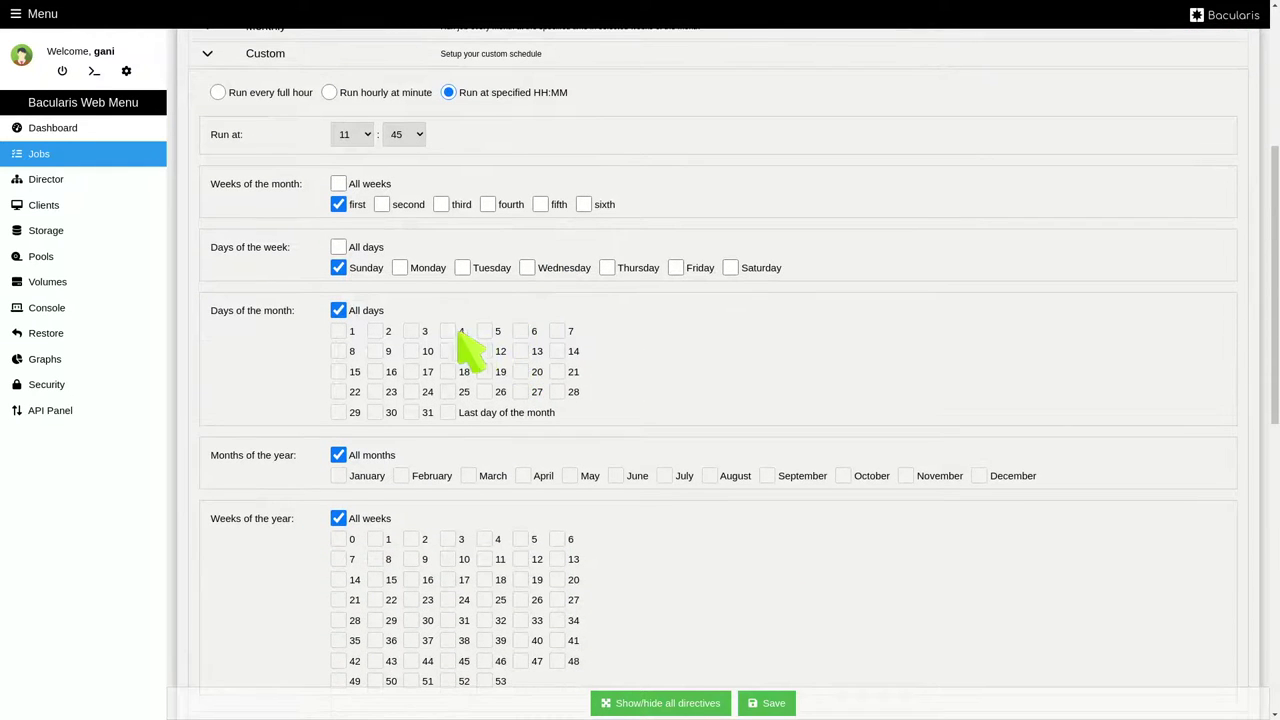
scroll(430, 315, down, 2)
scroll(398, 290, down, 1)
click(375, 241)
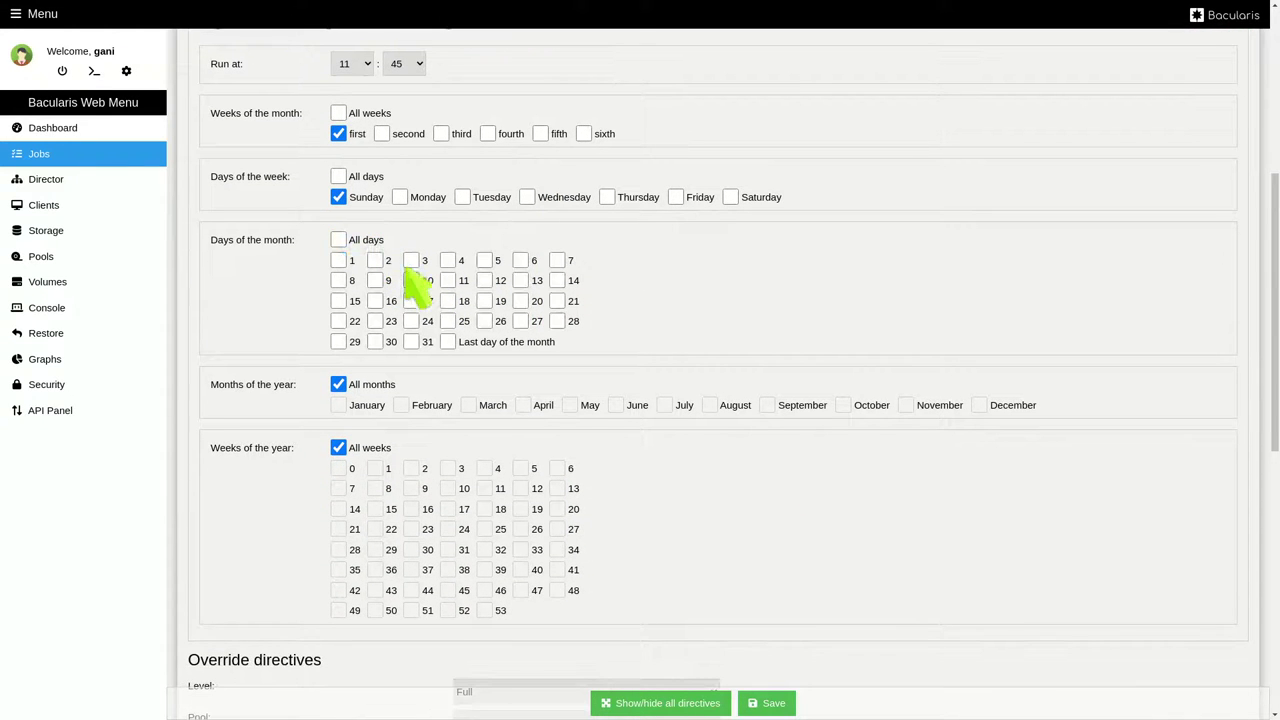
click(495, 347)
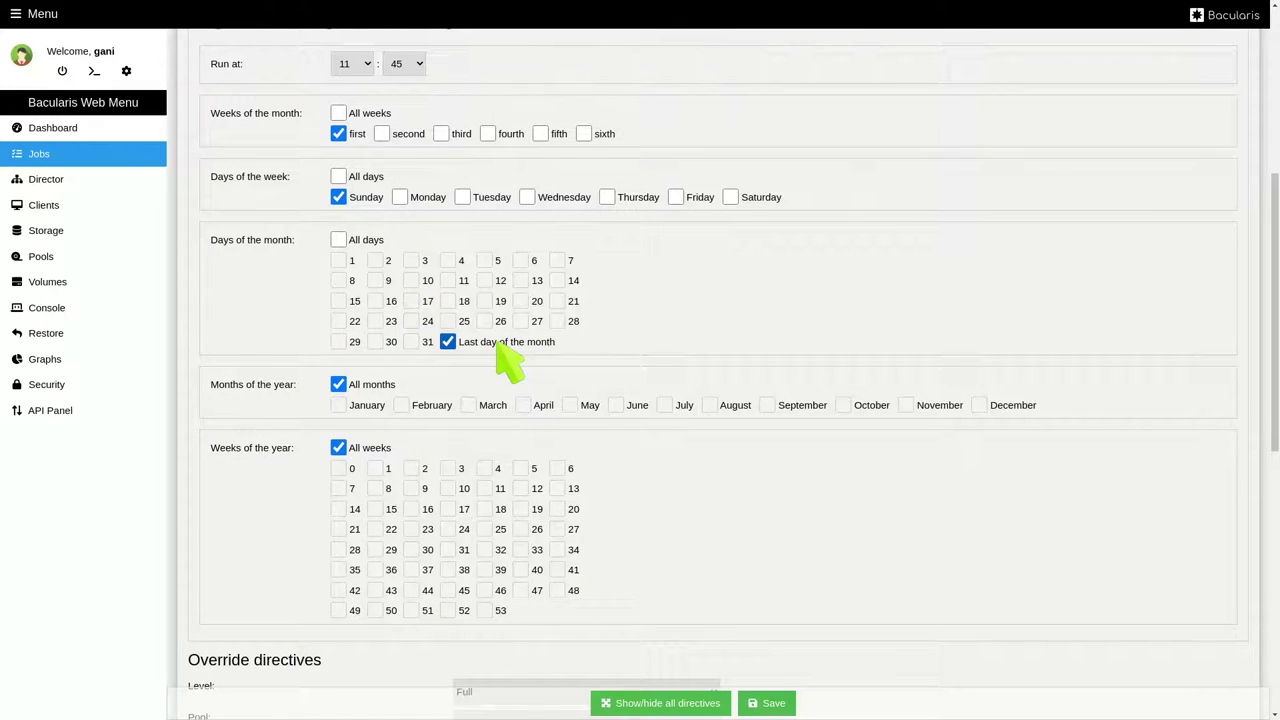
Step: Open the history of the BSR job
scroll(497, 348, up, 7)
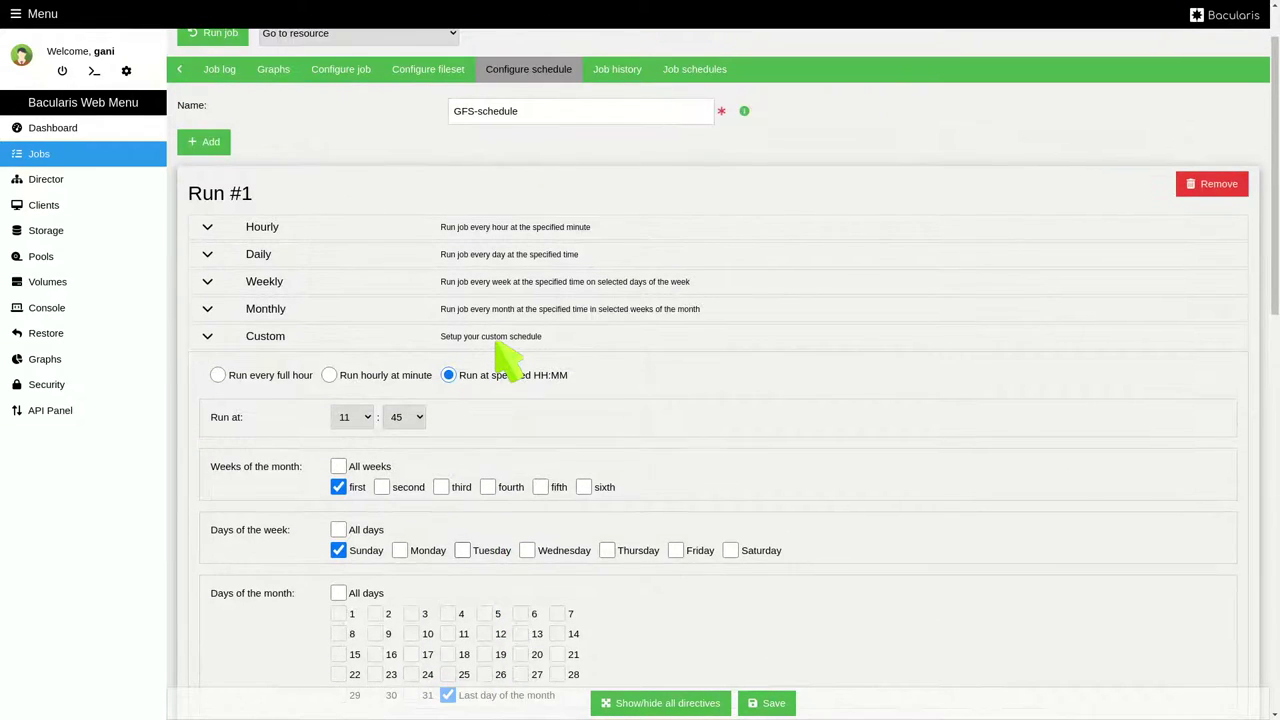
scroll(500, 357, up, 2)
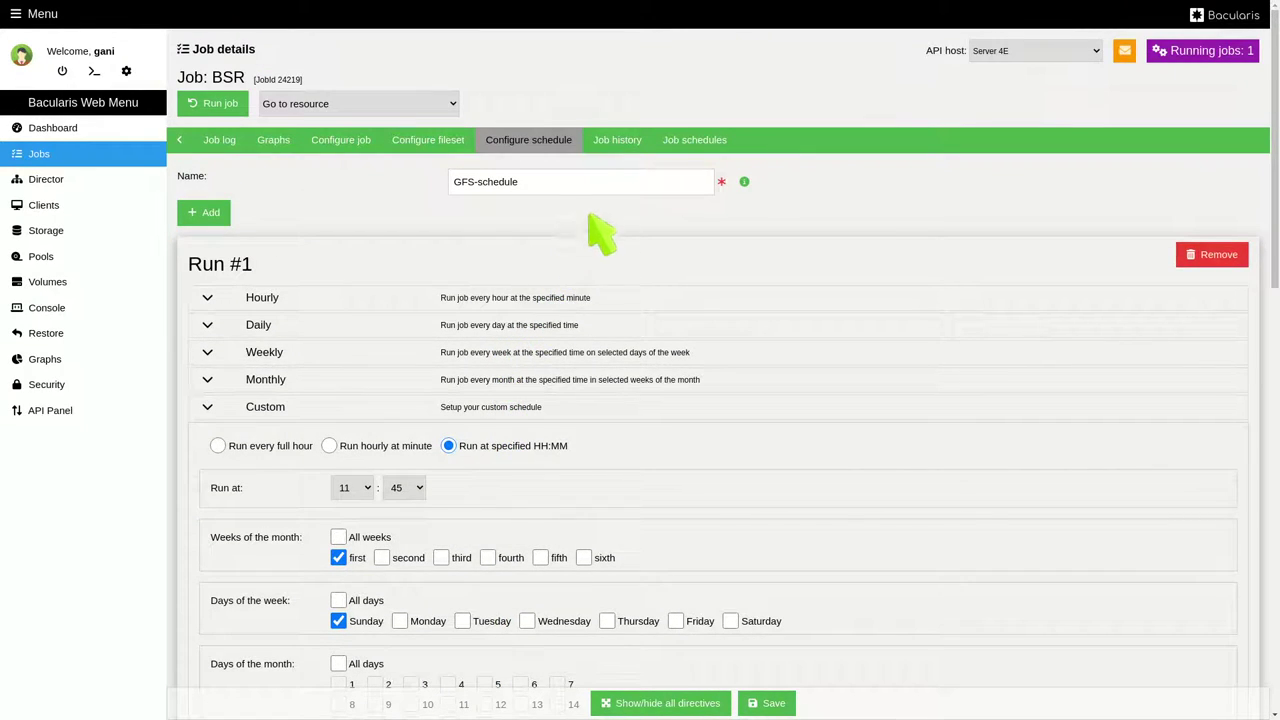
click(624, 146)
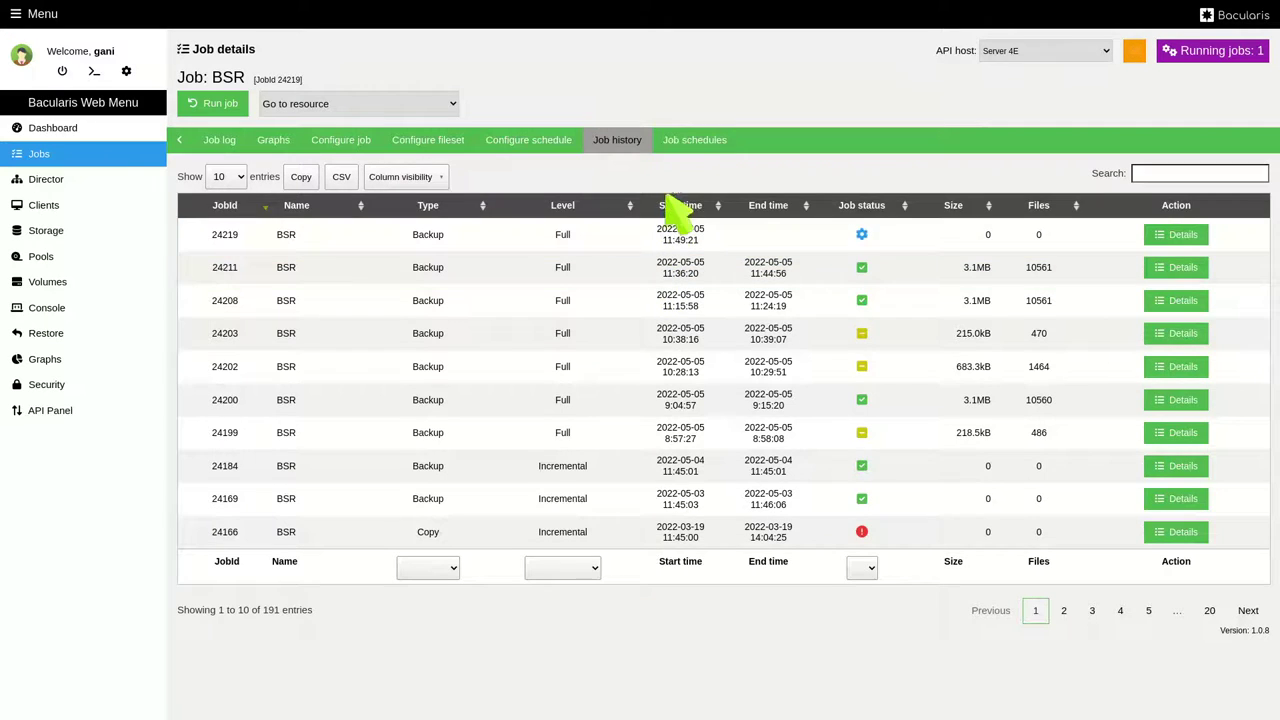
Step: View the BSR job's upcoming schedule entries and return to the overall job list
click(690, 160)
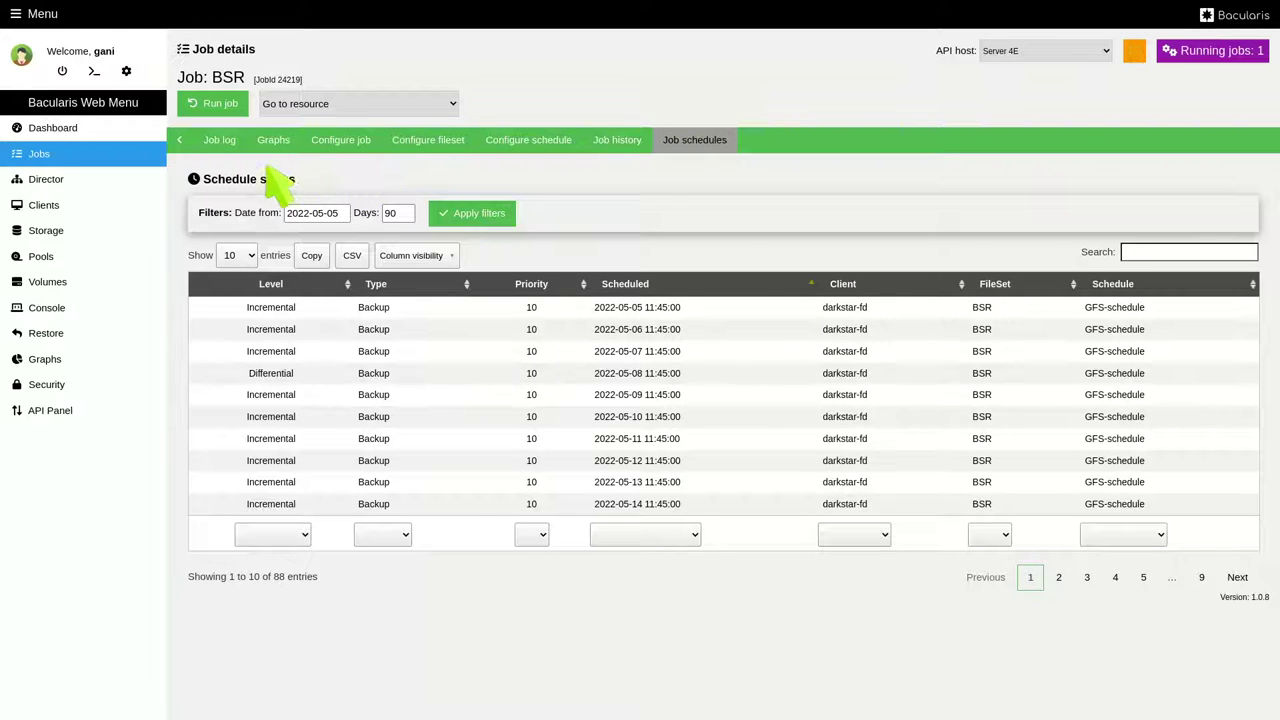
click(104, 181)
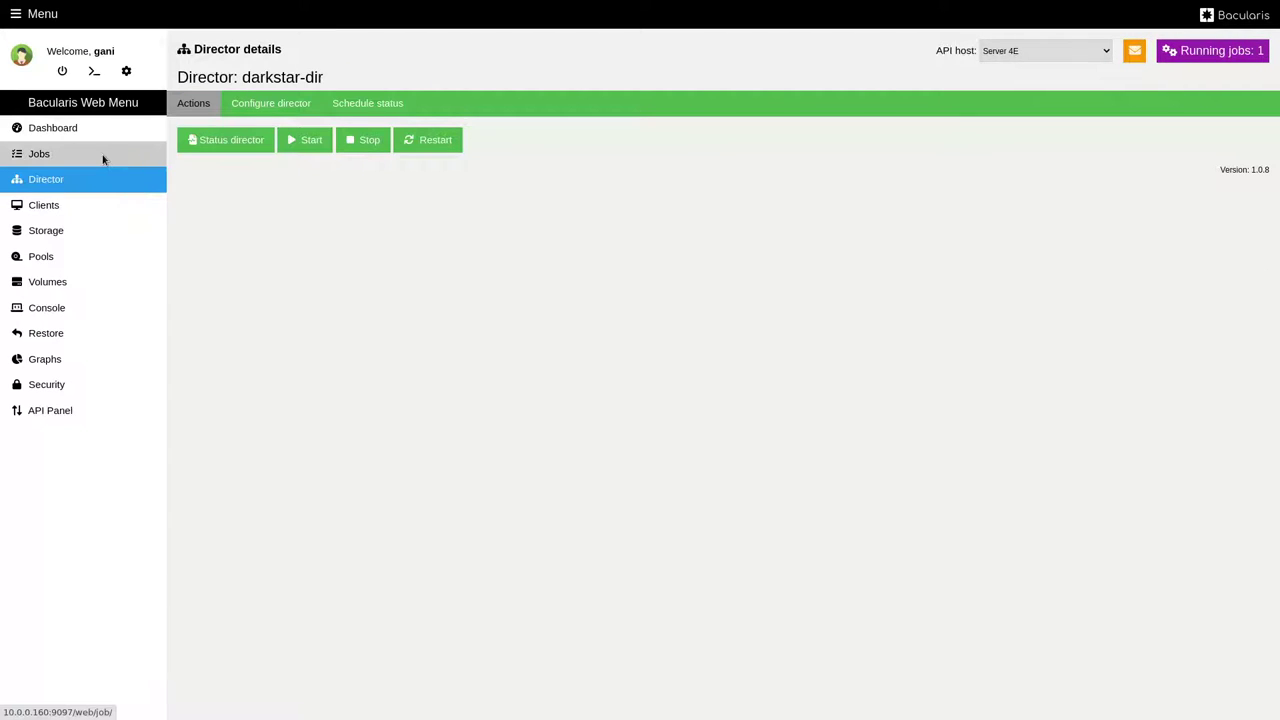
click(103, 158)
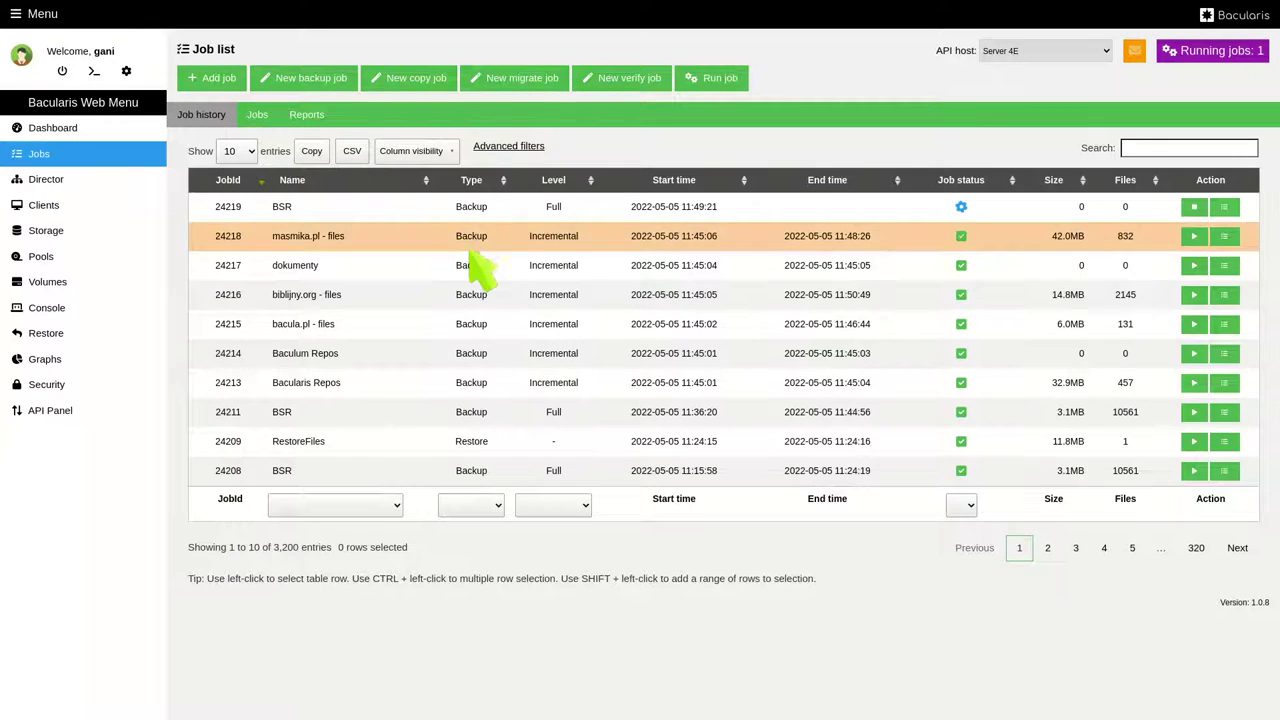
Step: Delete the BSR backup with JobId 24211 from the job history using the bulk action
click(503, 424)
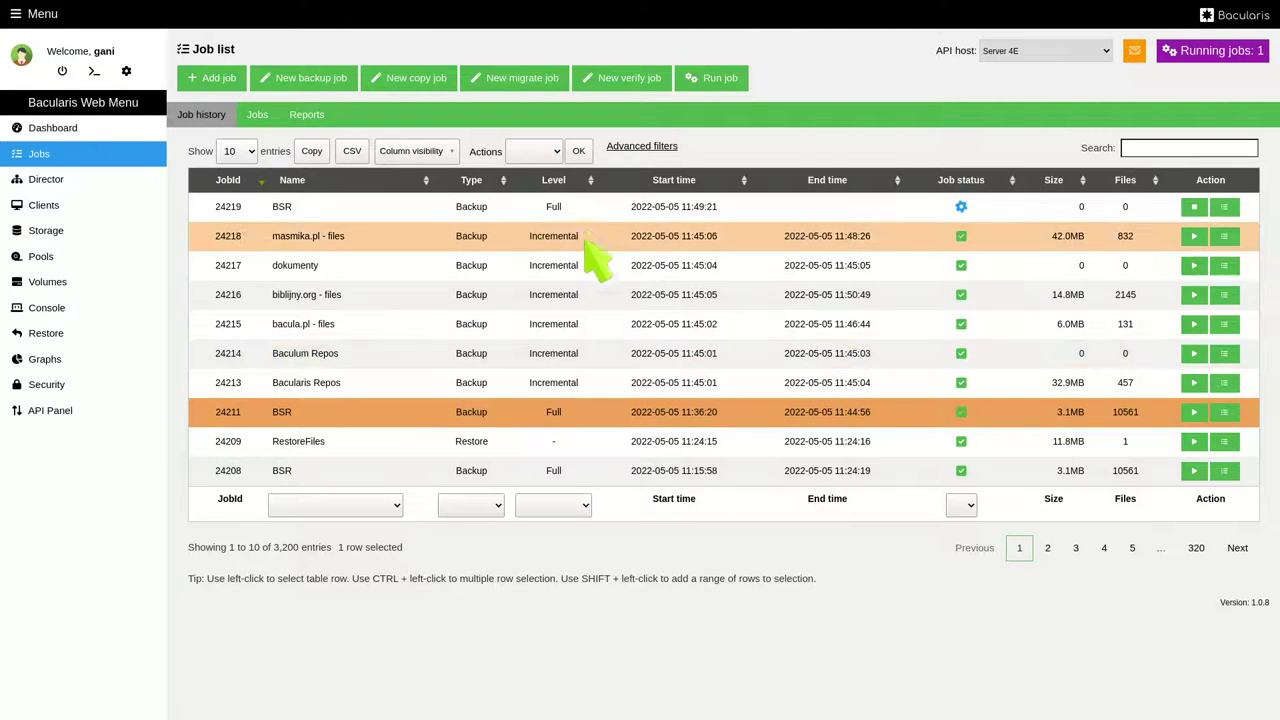
click(555, 151)
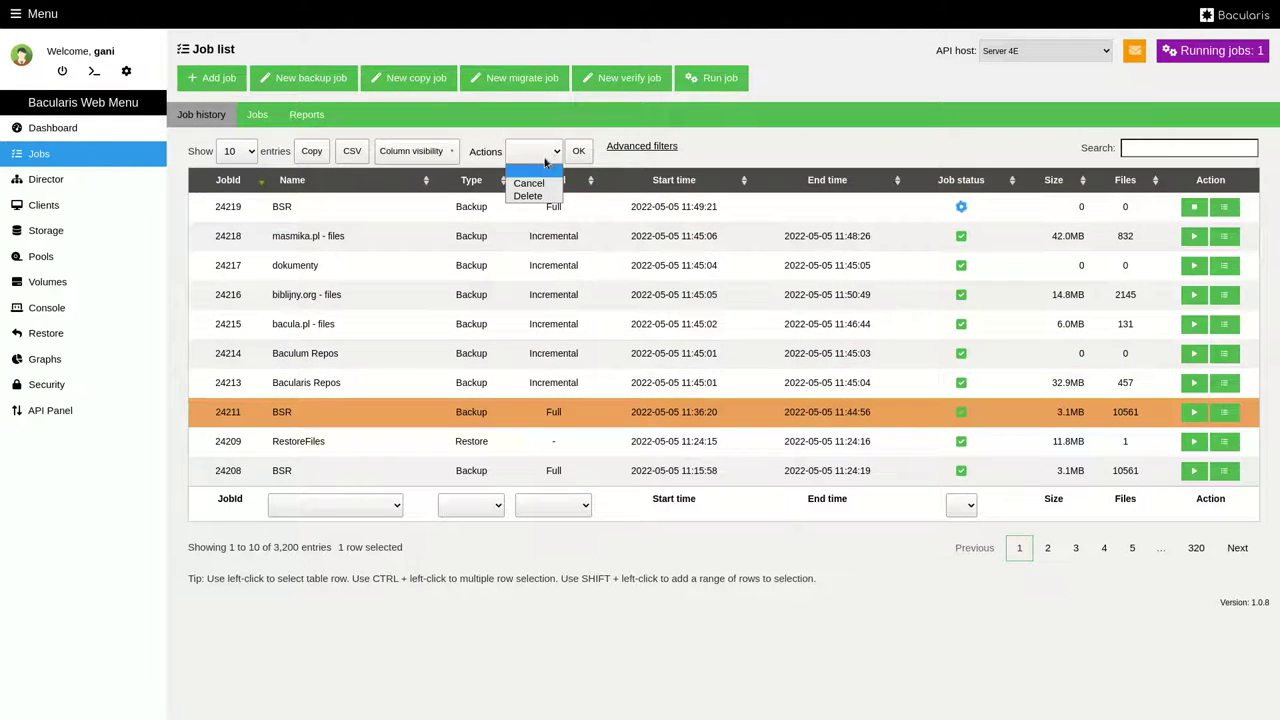
click(533, 196)
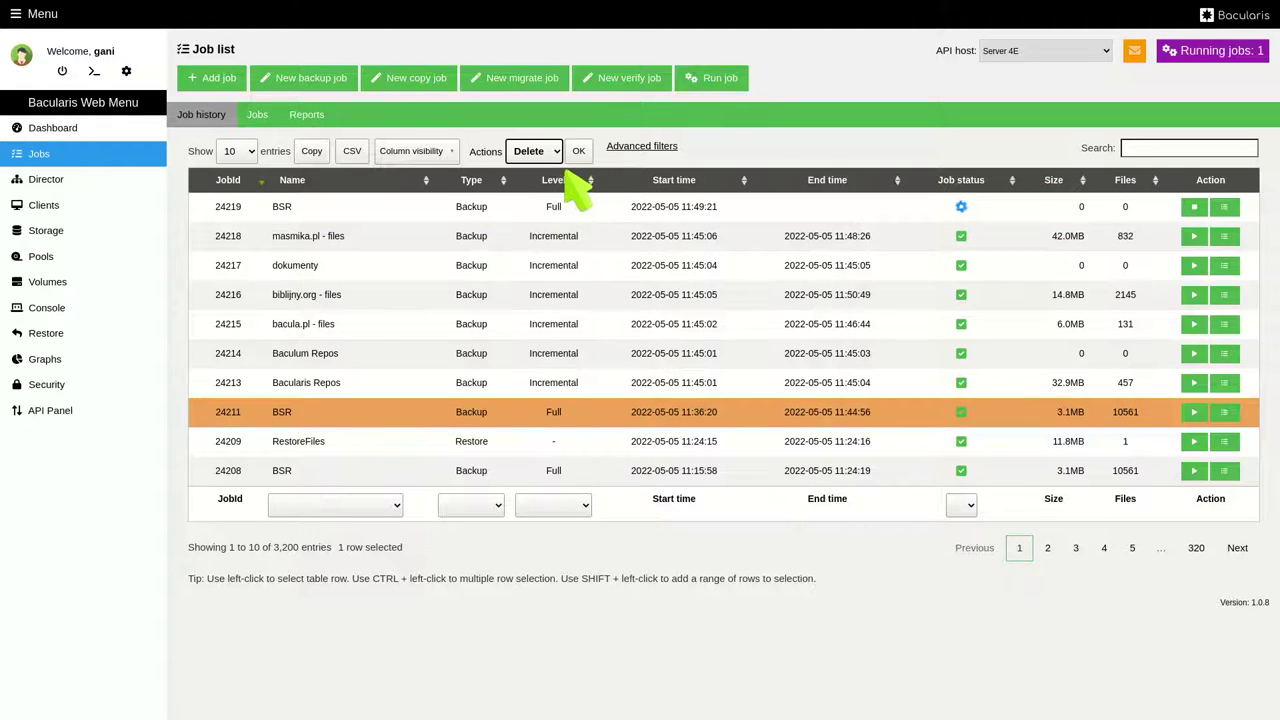
click(579, 152)
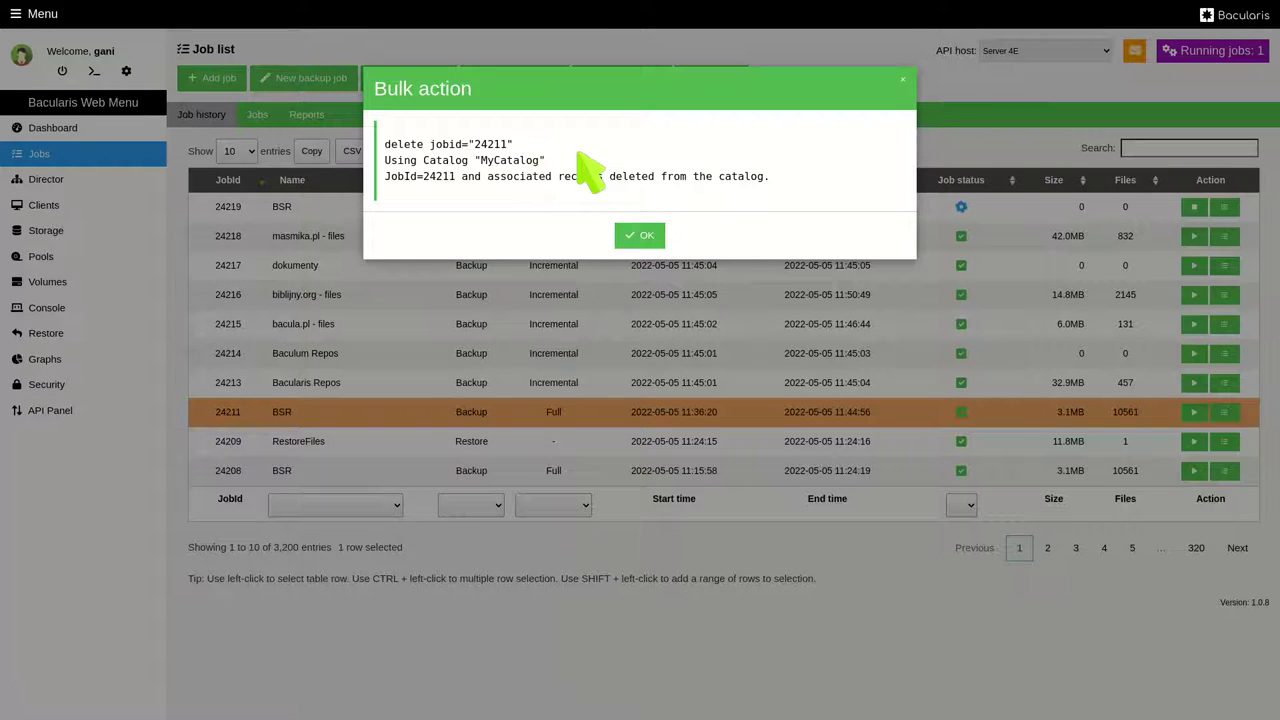
click(641, 238)
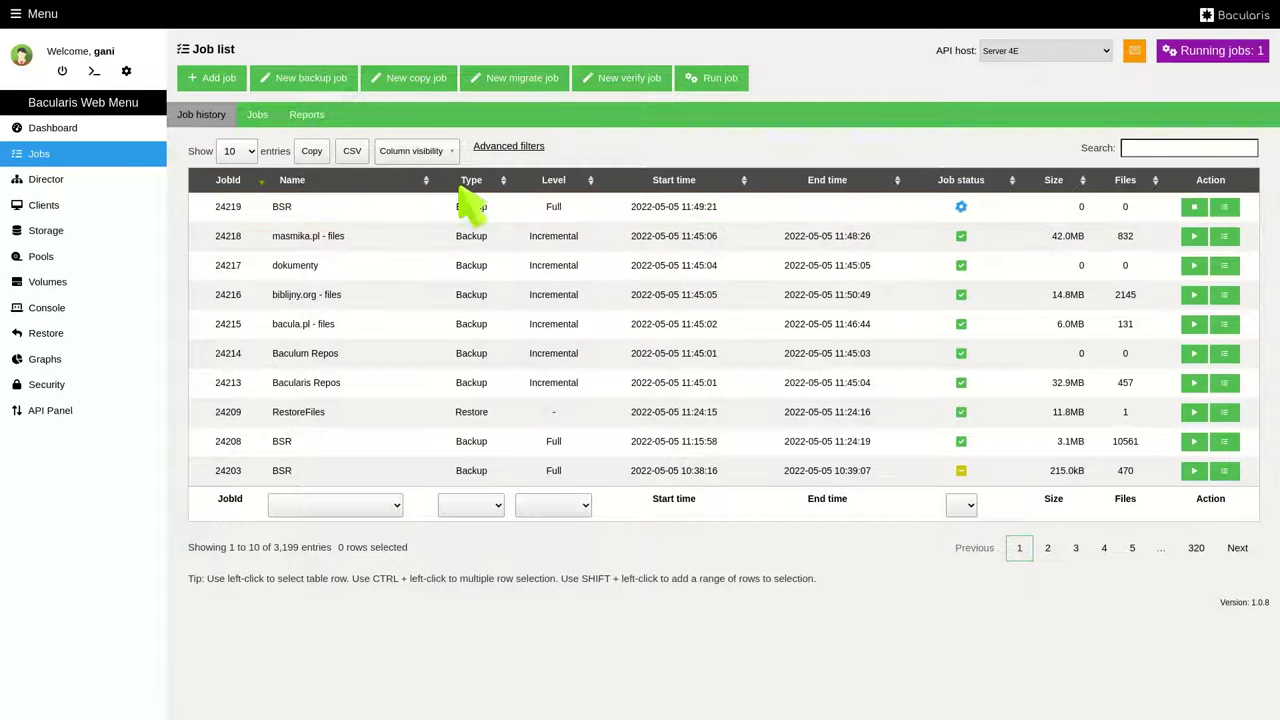
Step: View the list of defined jobs and display the job history report for April 2022
click(258, 116)
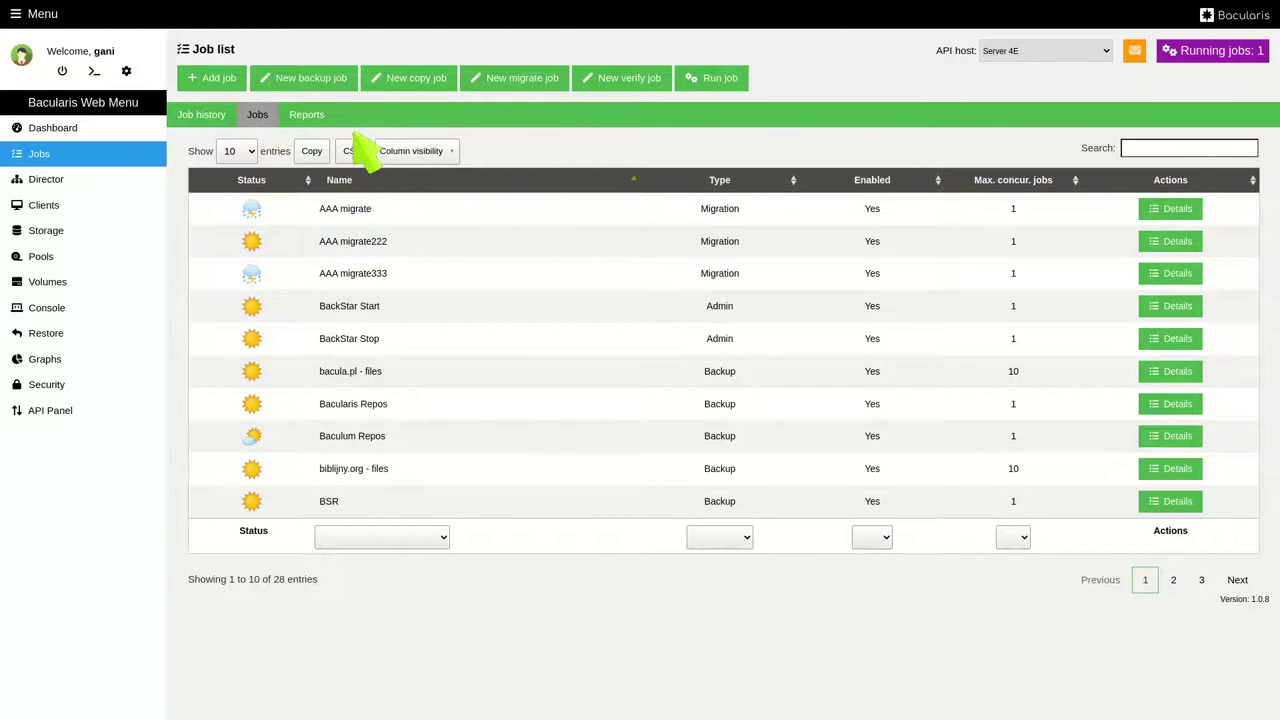
click(305, 115)
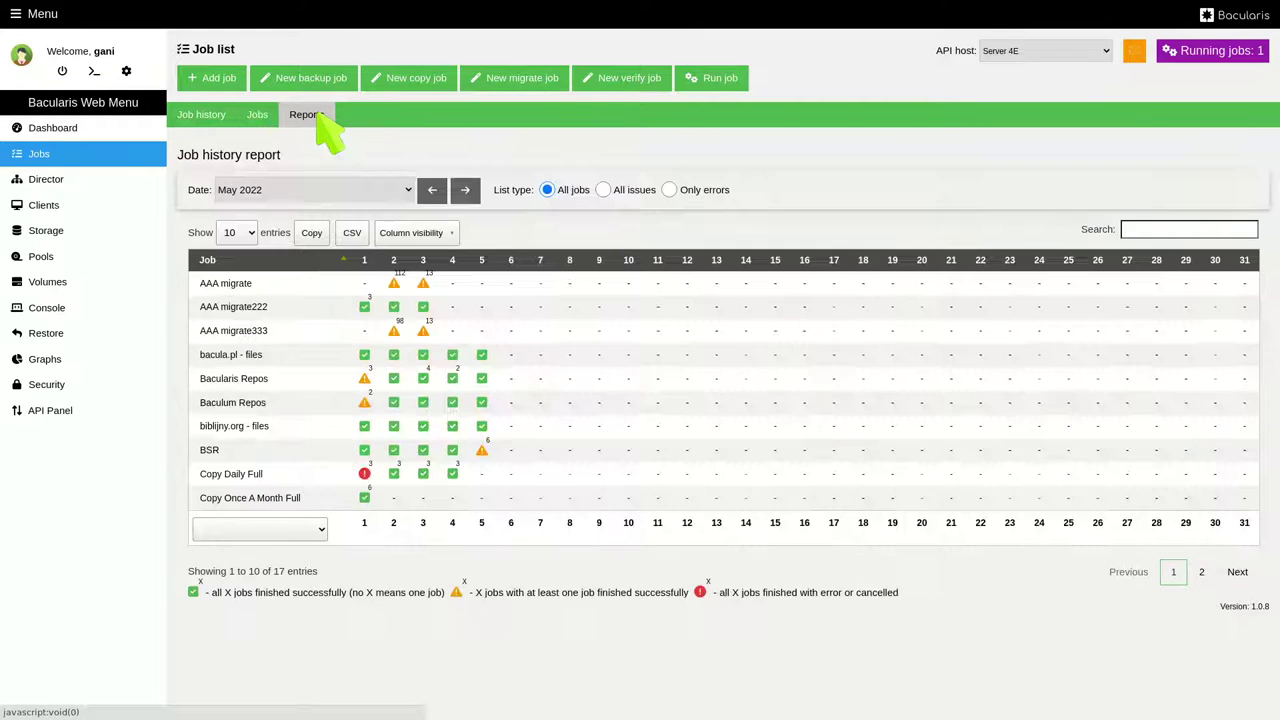
click(350, 190)
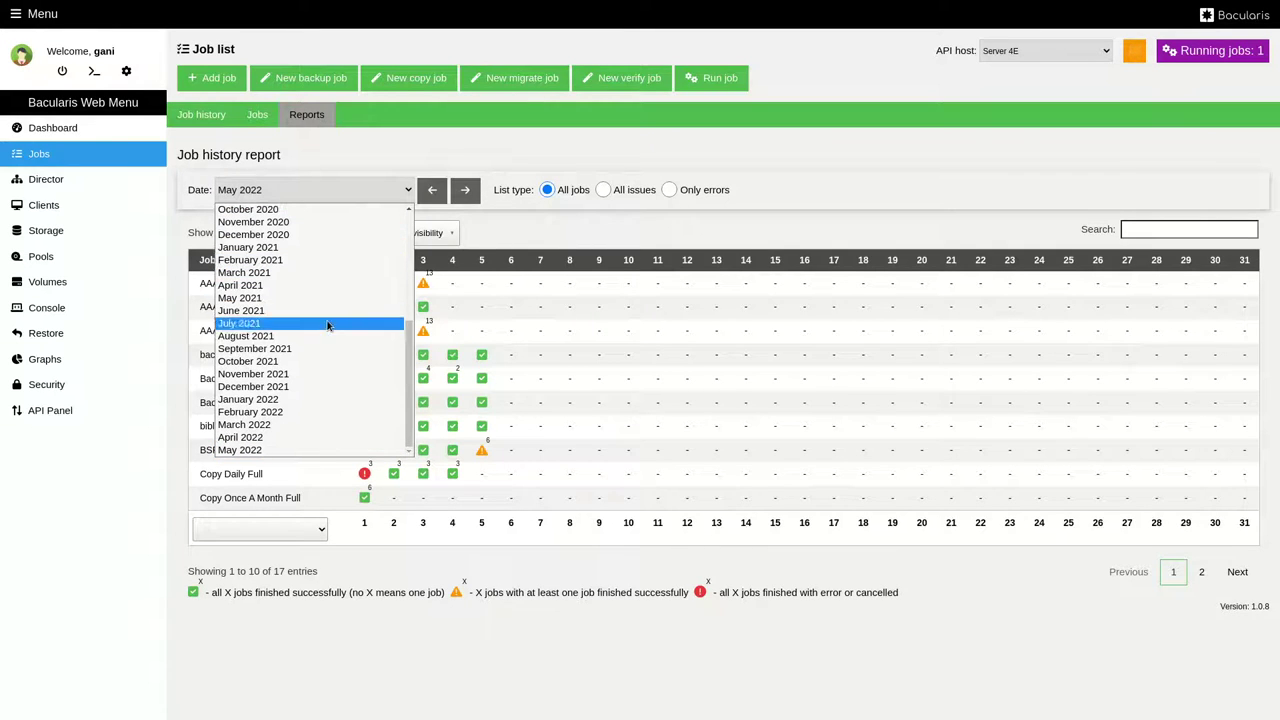
click(310, 448)
key(Up)
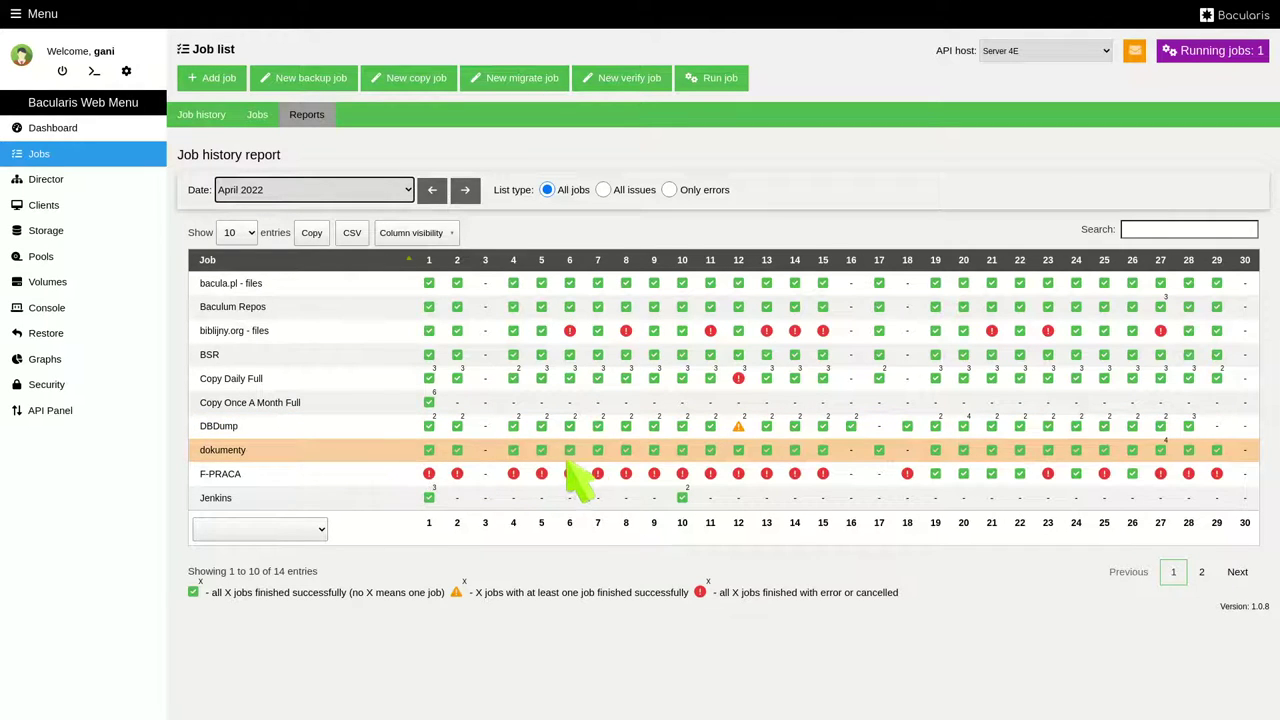
Step: Inspect the DBDump runs of 12 April in the report, reading the log of the failed copy job, and close the details
click(740, 434)
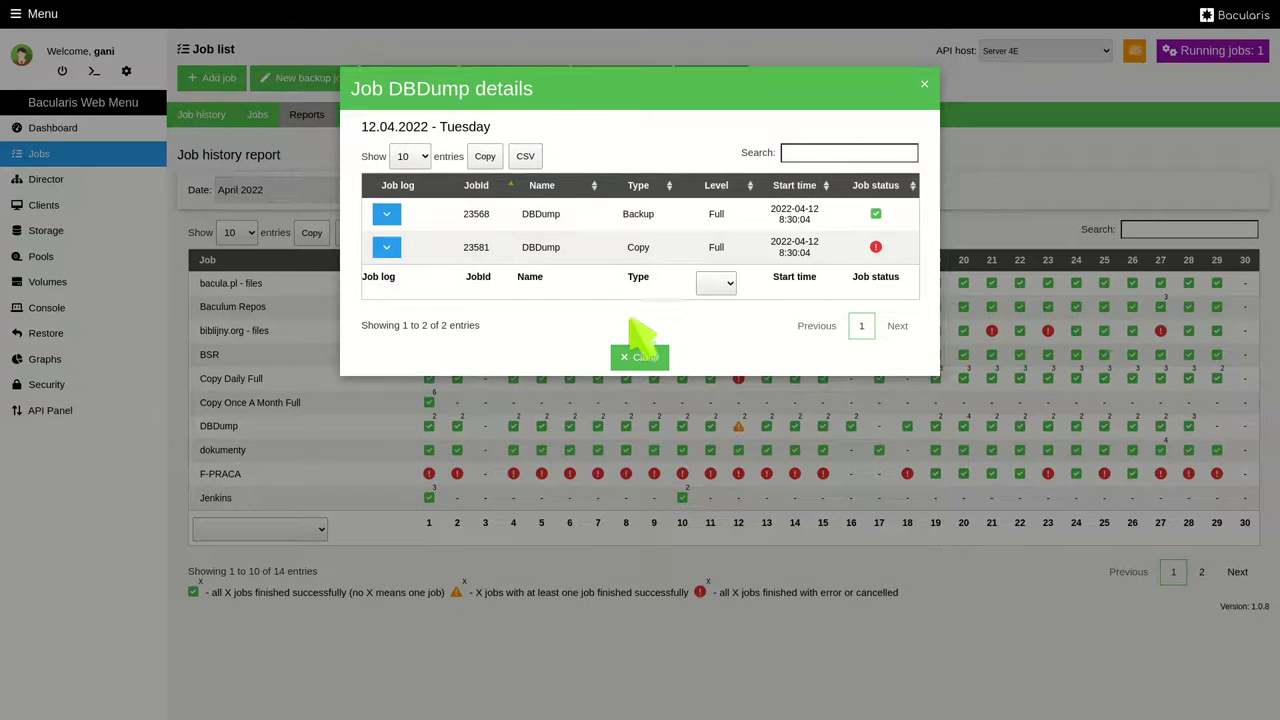
click(386, 247)
scroll(395, 265, down, 5)
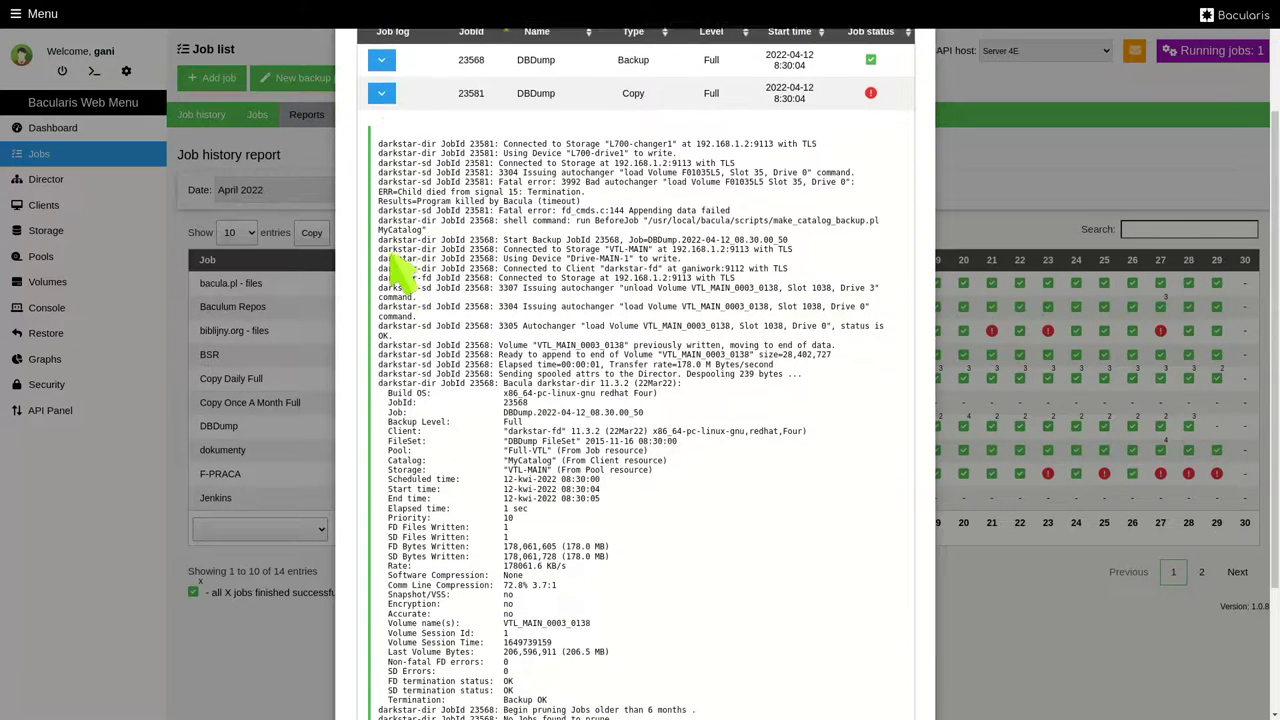
scroll(397, 270, up, 5)
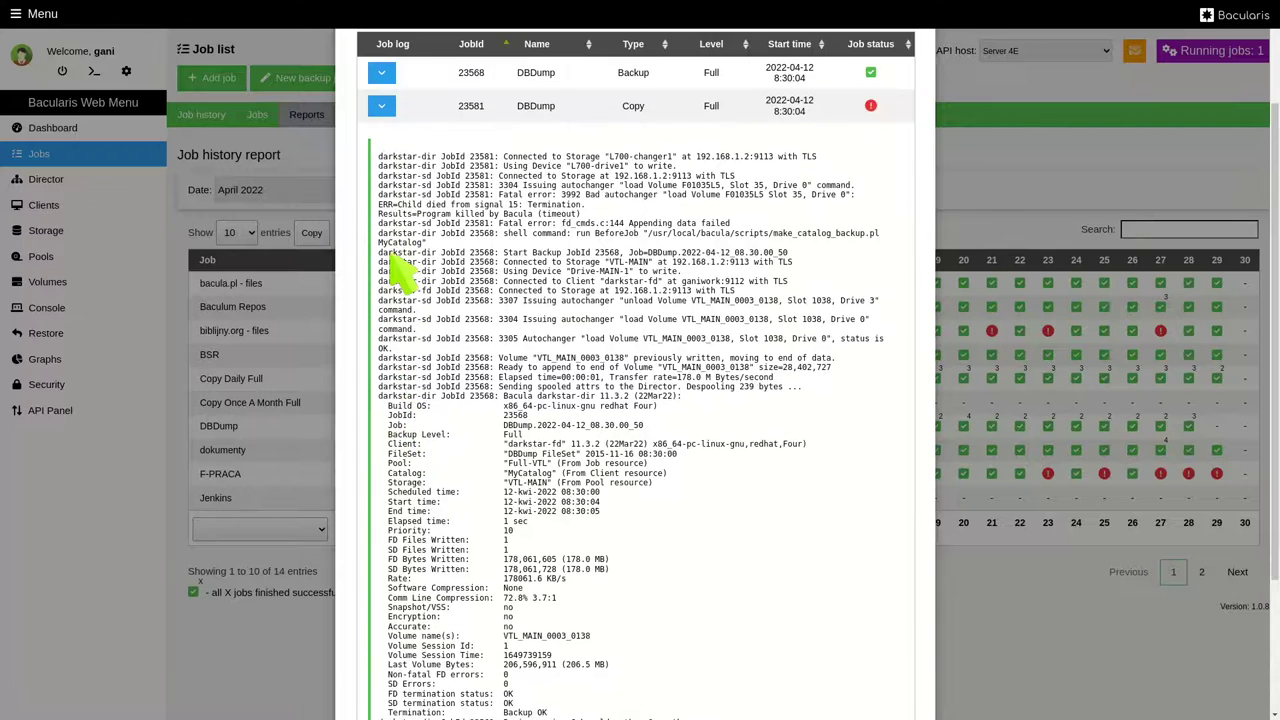
click(384, 249)
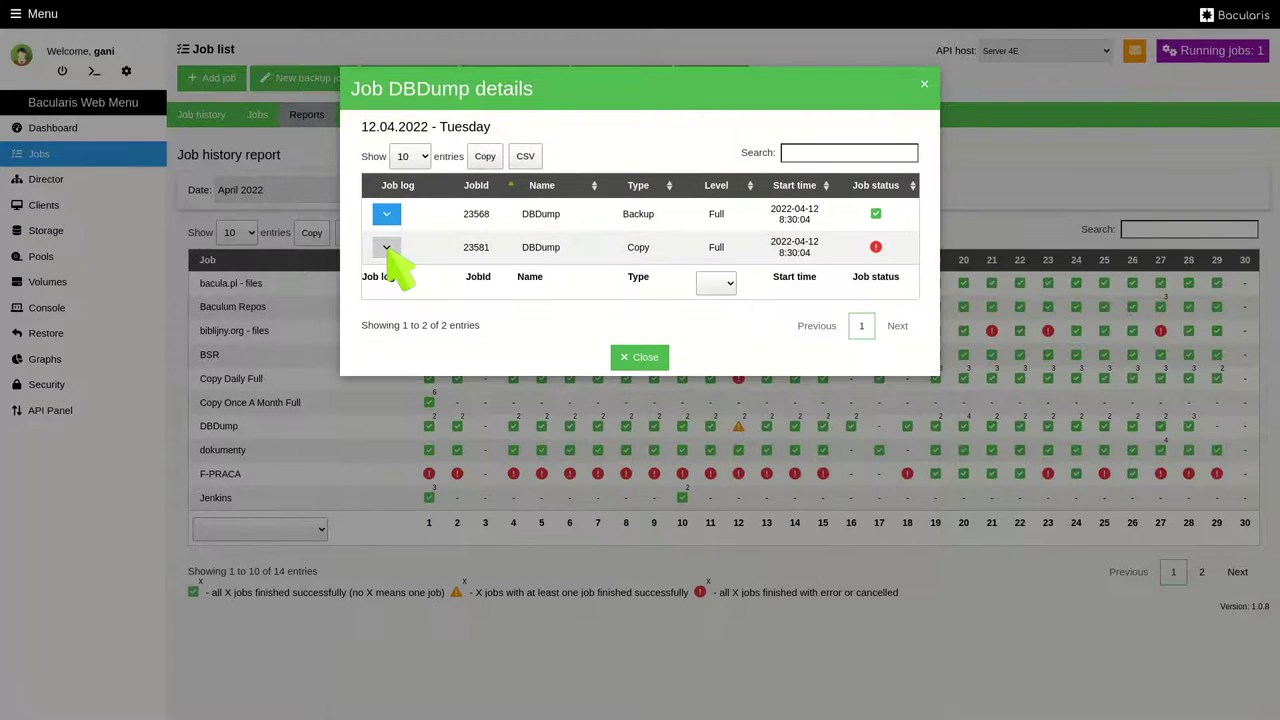
click(641, 360)
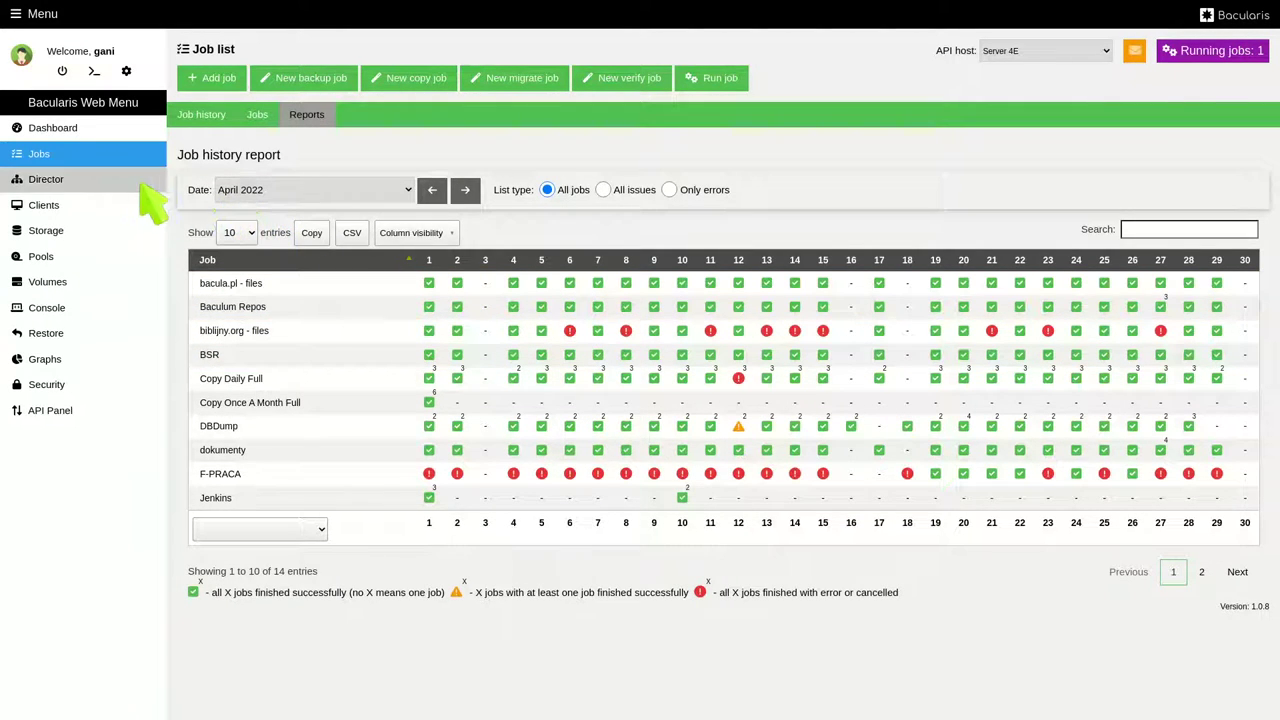
Step: Open the list of Job resources in the director's configuration
click(101, 183)
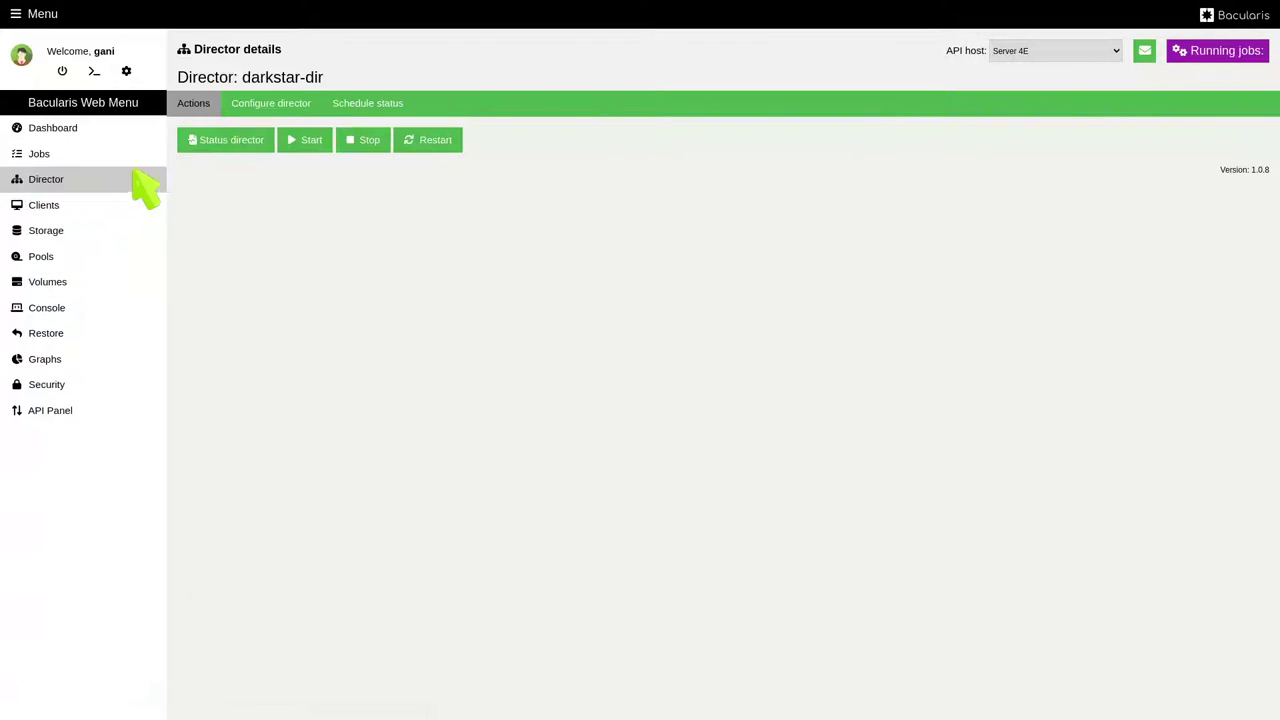
click(276, 110)
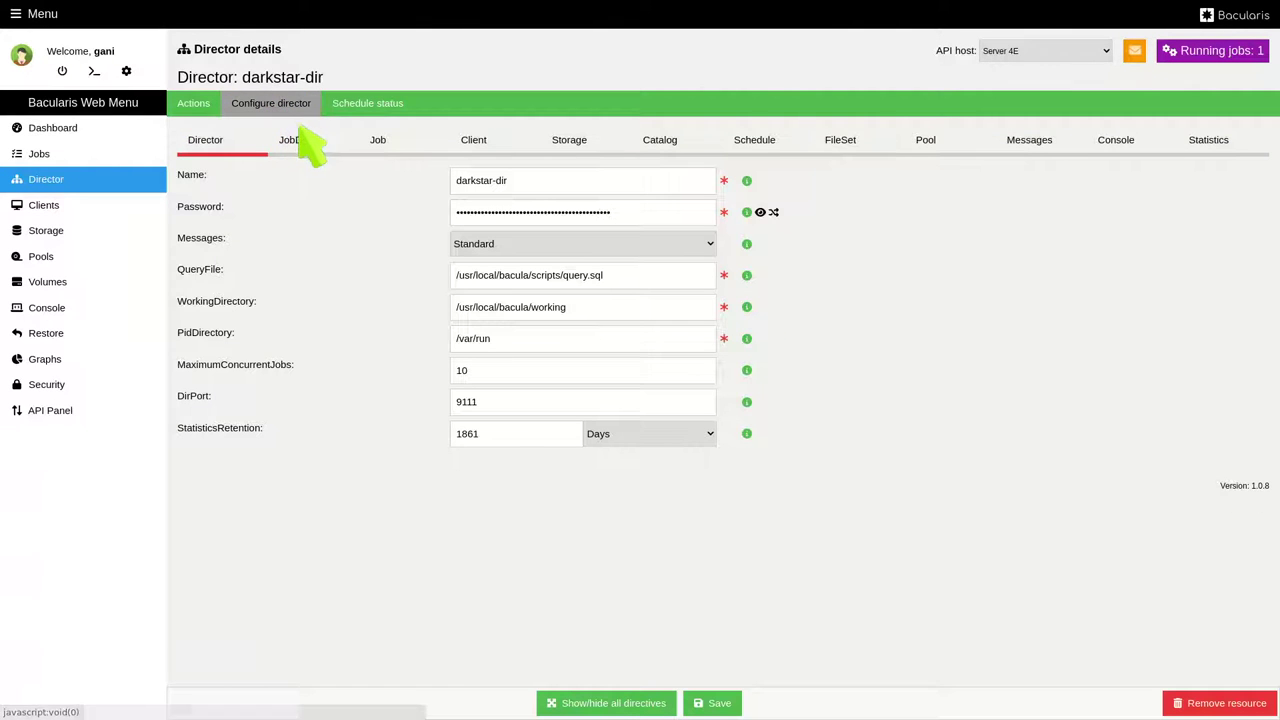
click(380, 142)
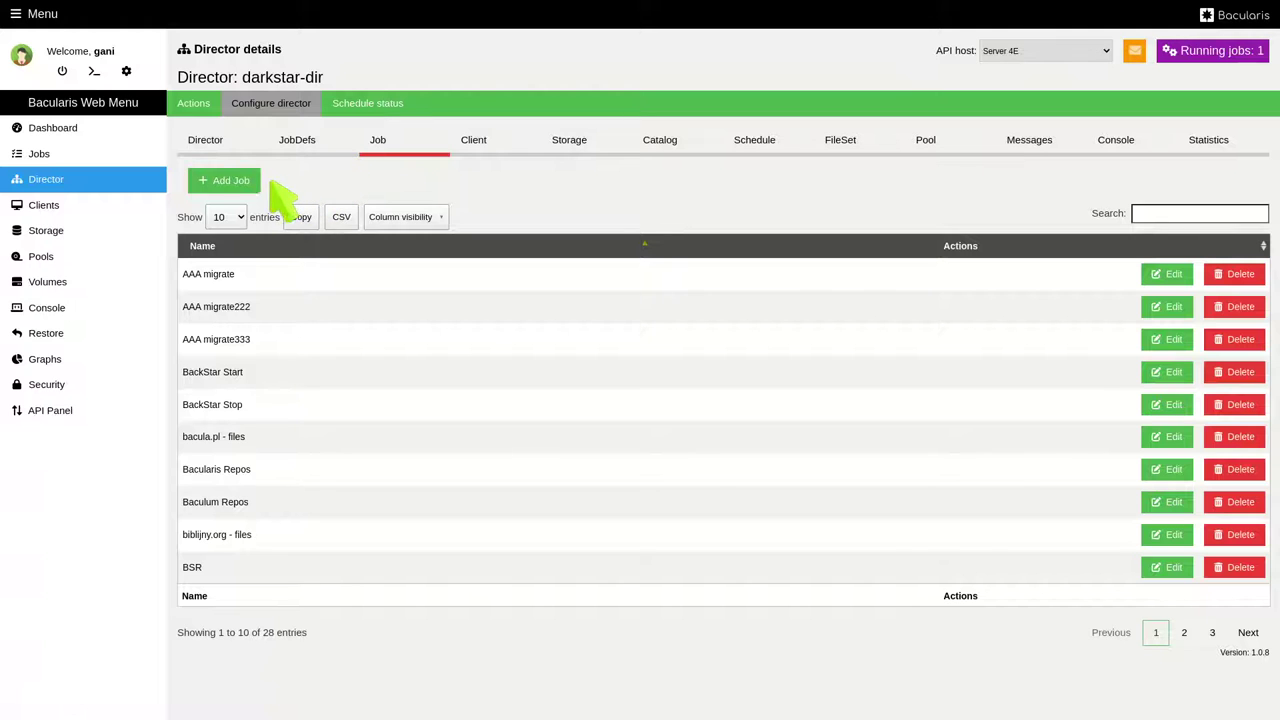
Step: Open the form for adding a job, read the help for the Type directive, and close the form without saving
click(240, 181)
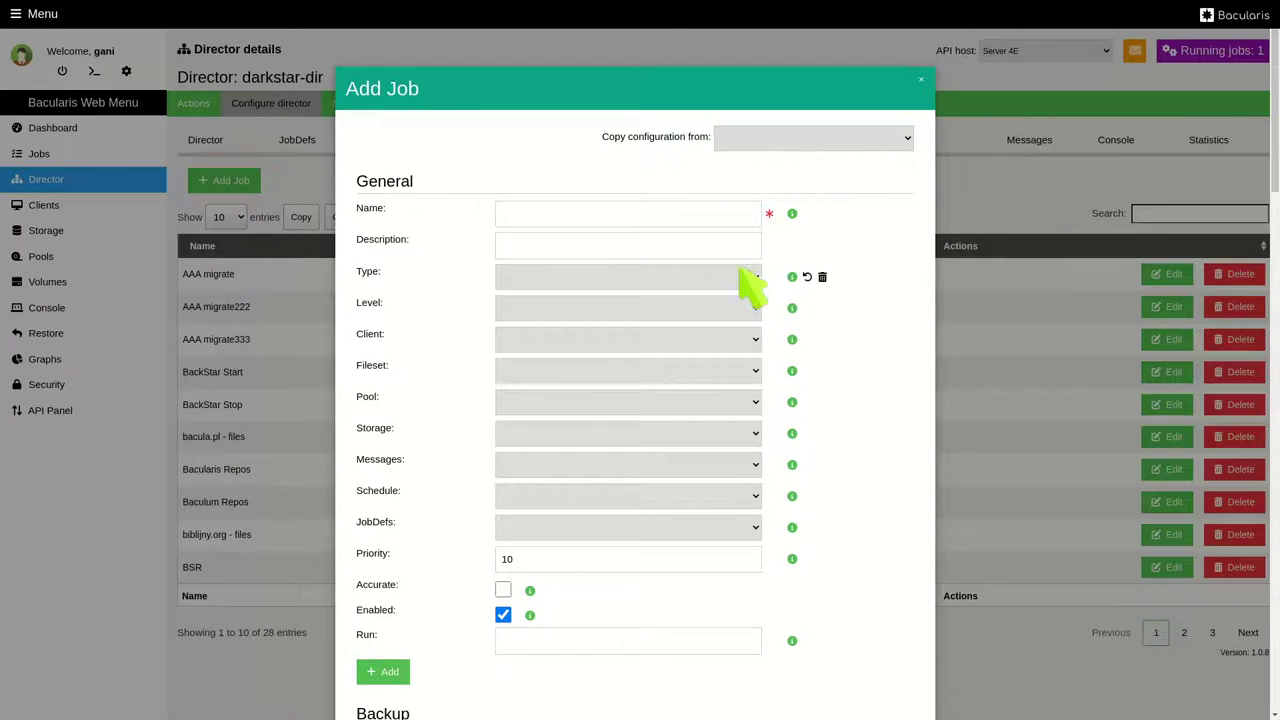
click(792, 277)
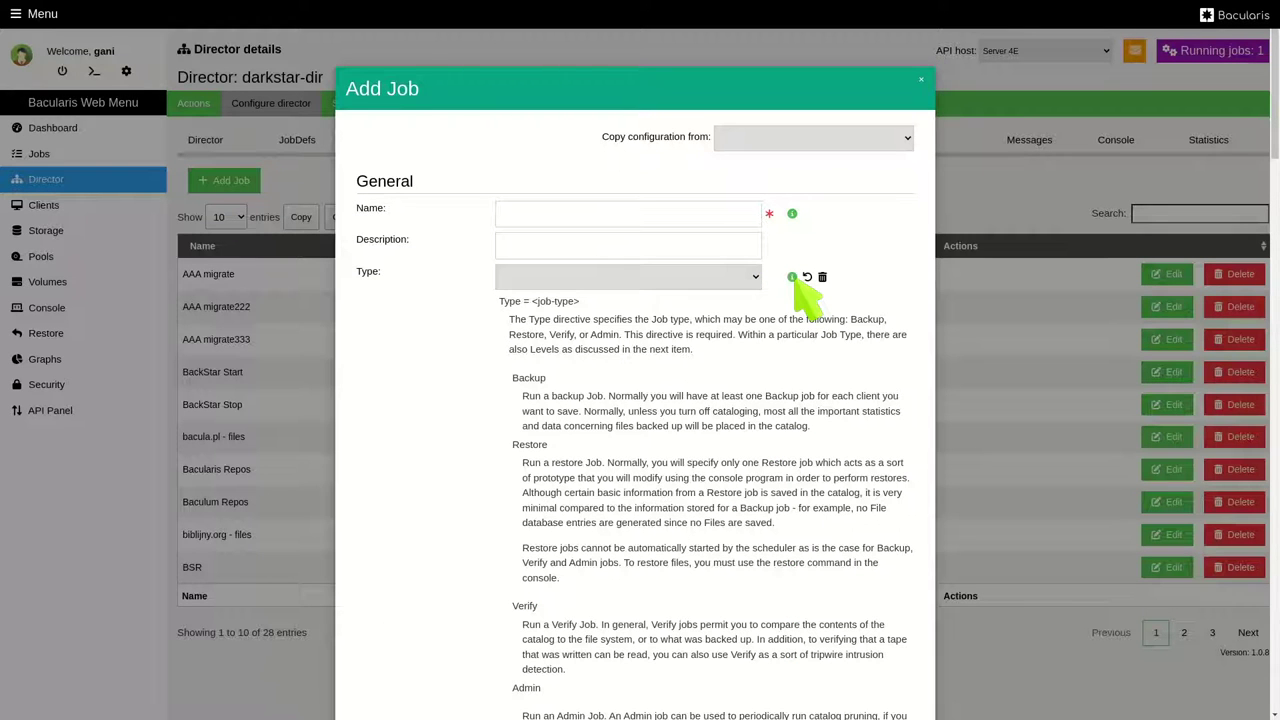
click(792, 277)
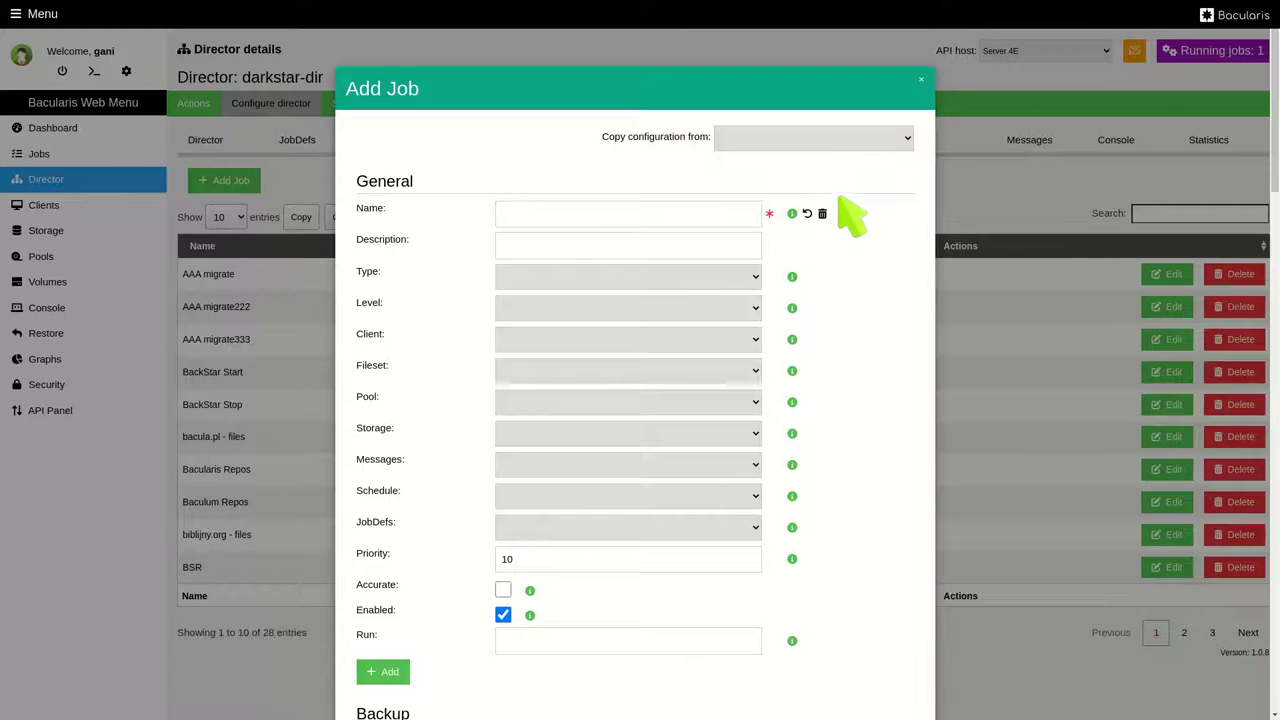
click(920, 80)
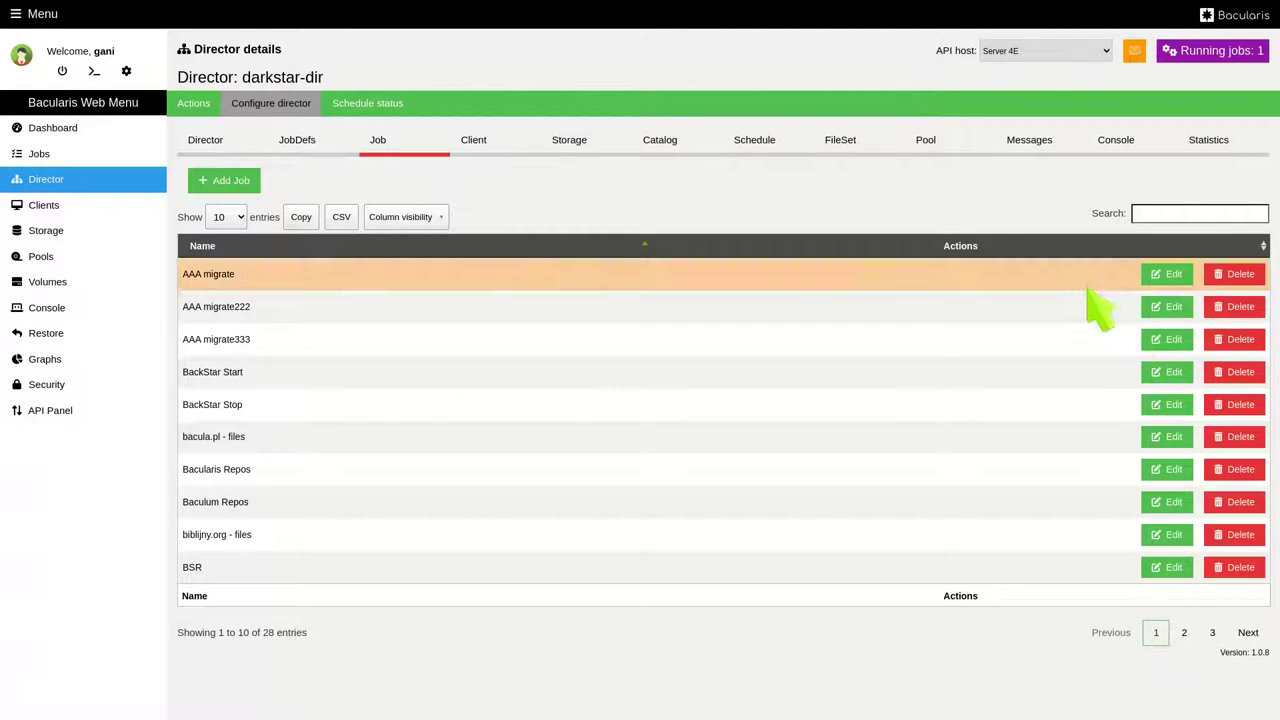
Step: View the configuration of the AAA migrate333 job and close it without saving
click(1173, 340)
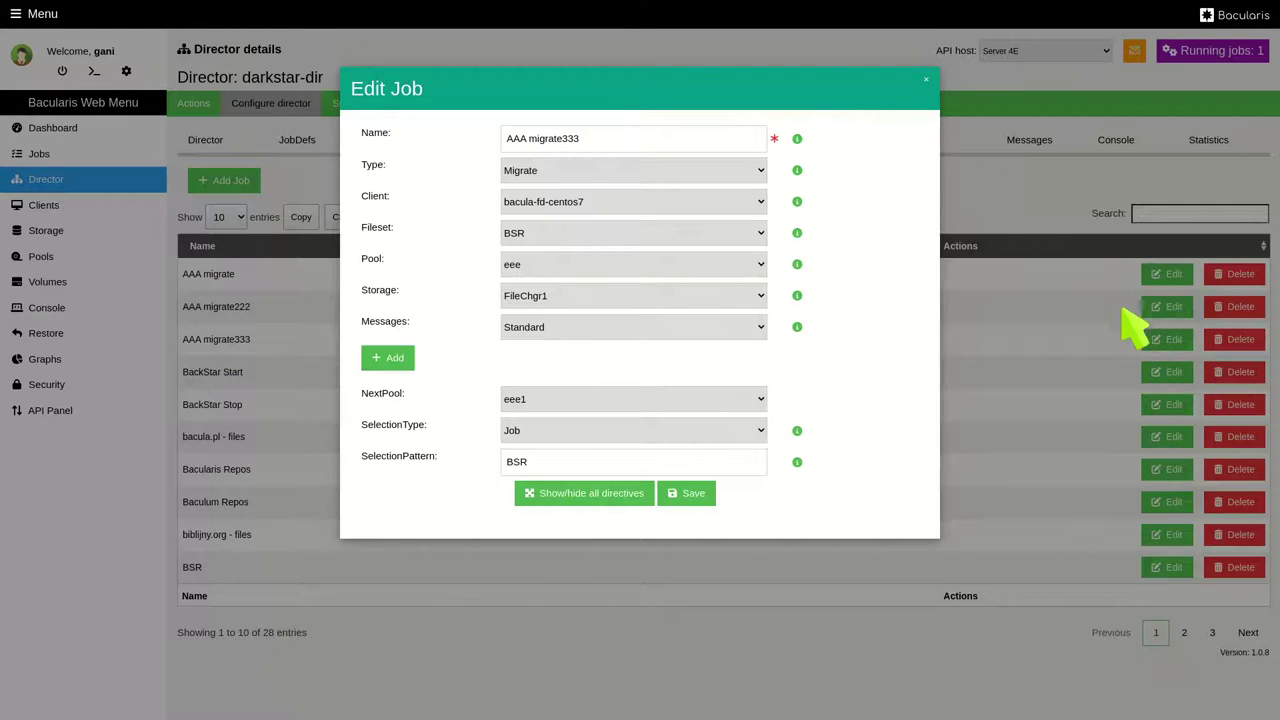
click(927, 81)
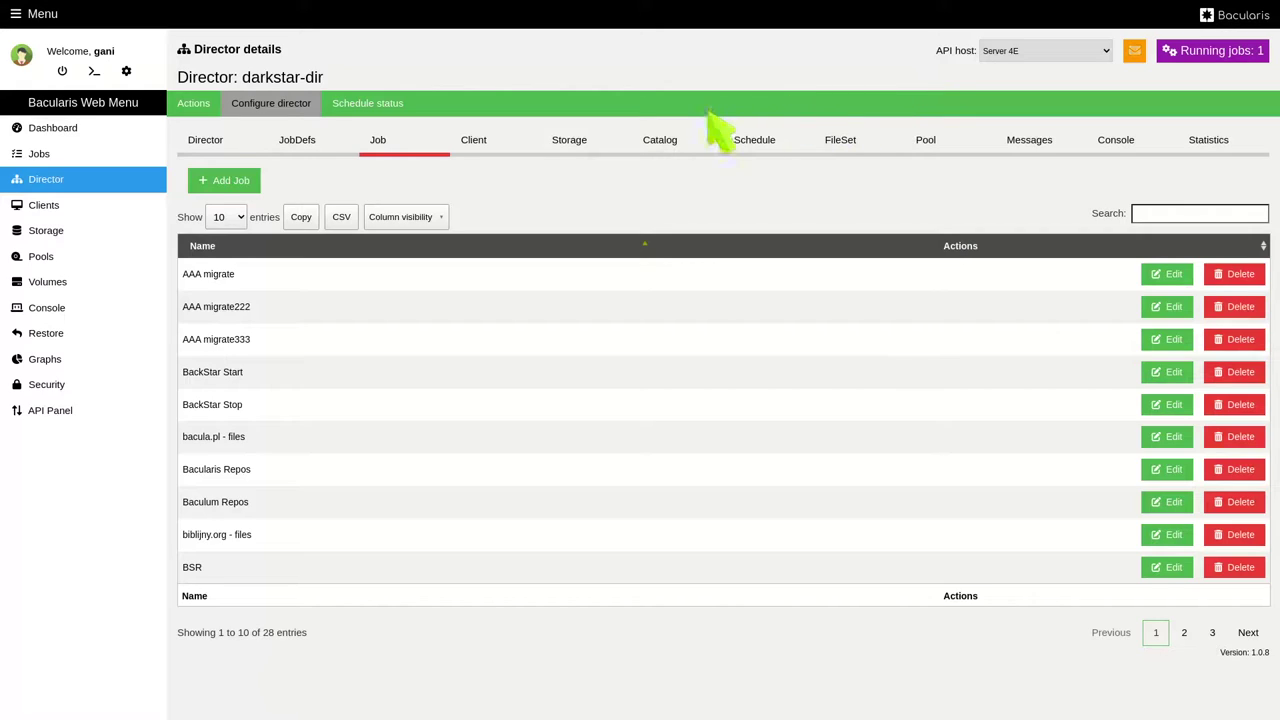
Step: View the director's client and storage resources and its schedule status
click(474, 140)
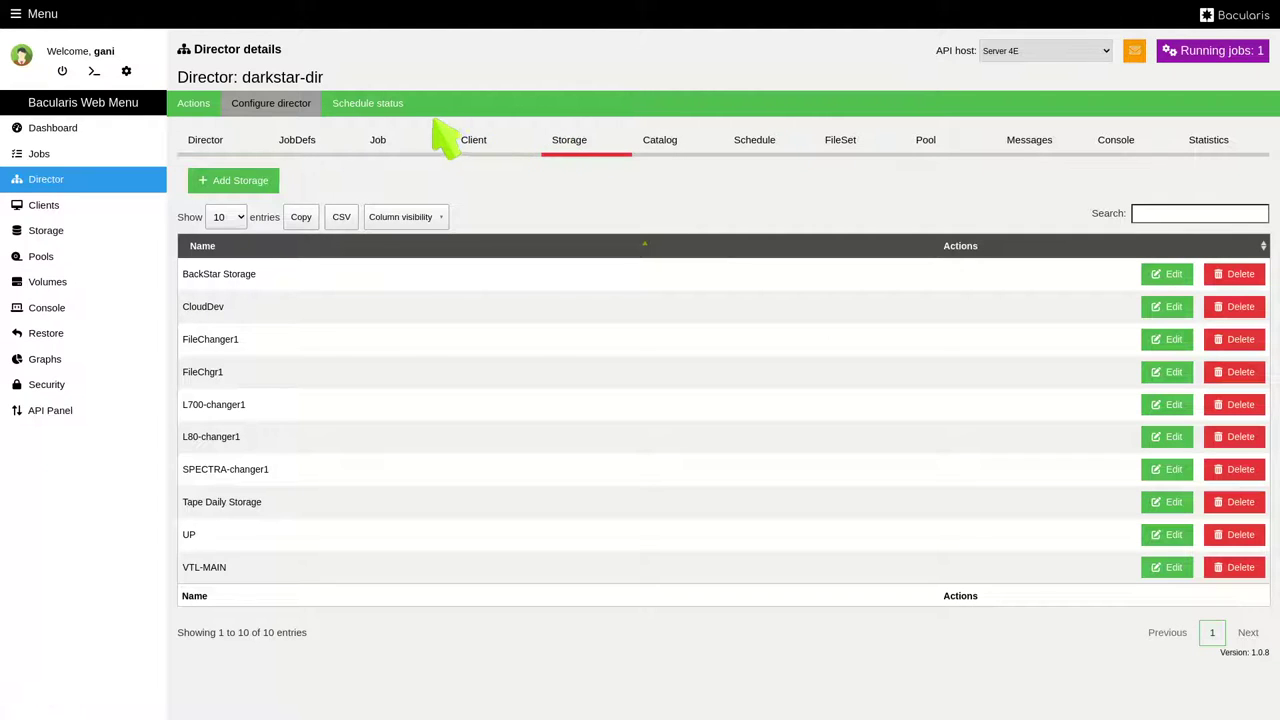
click(380, 108)
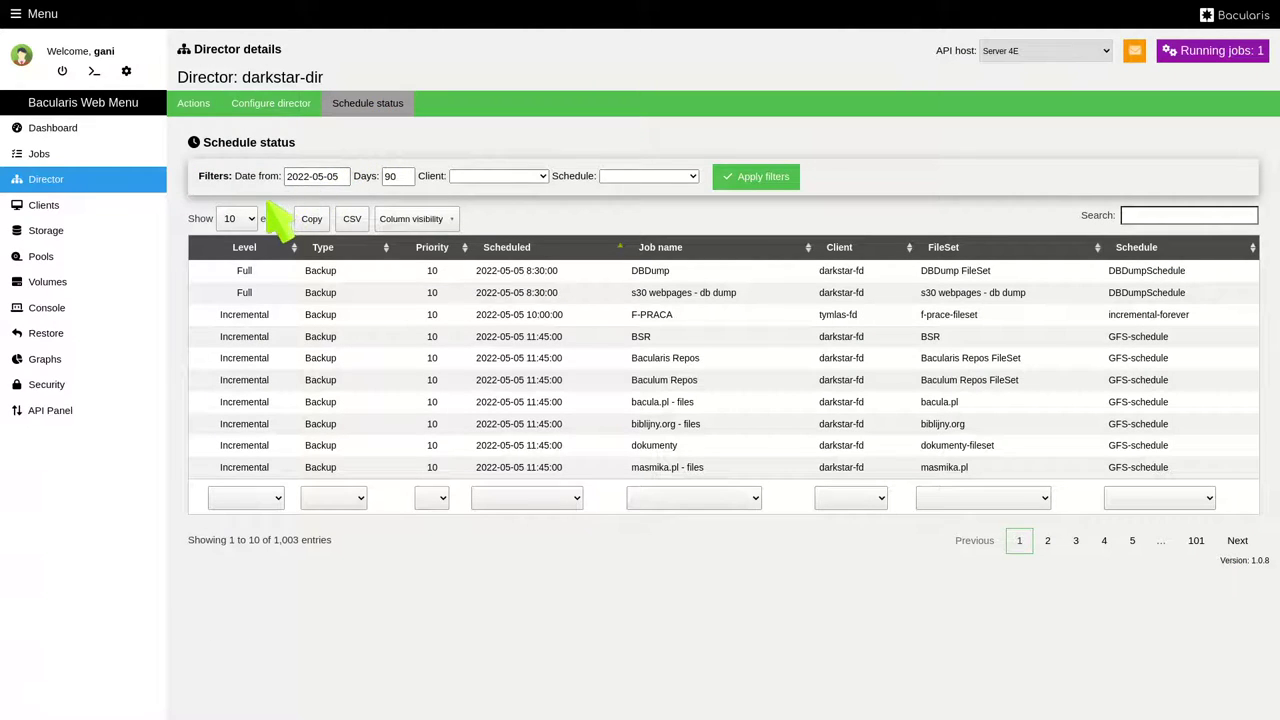
Step: Open the details of the darkstar-fd client and examine its graphical status, including the progress of the running BSR job
click(84, 209)
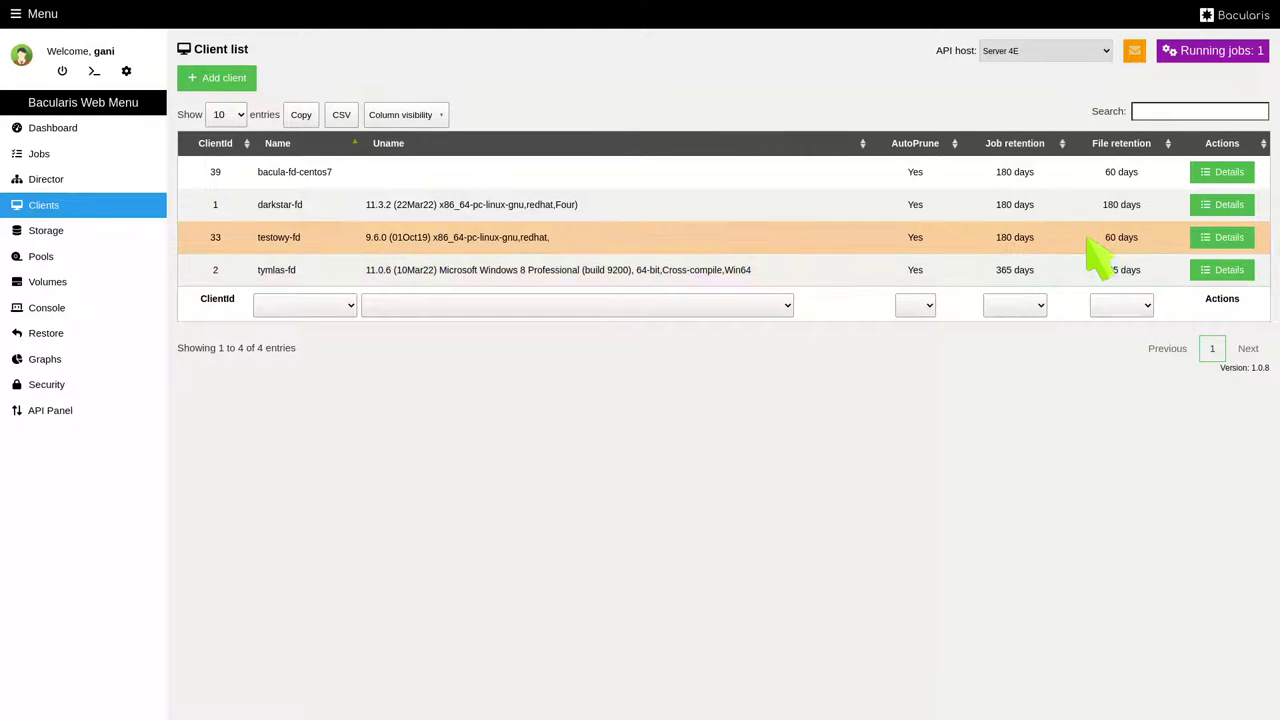
click(1208, 207)
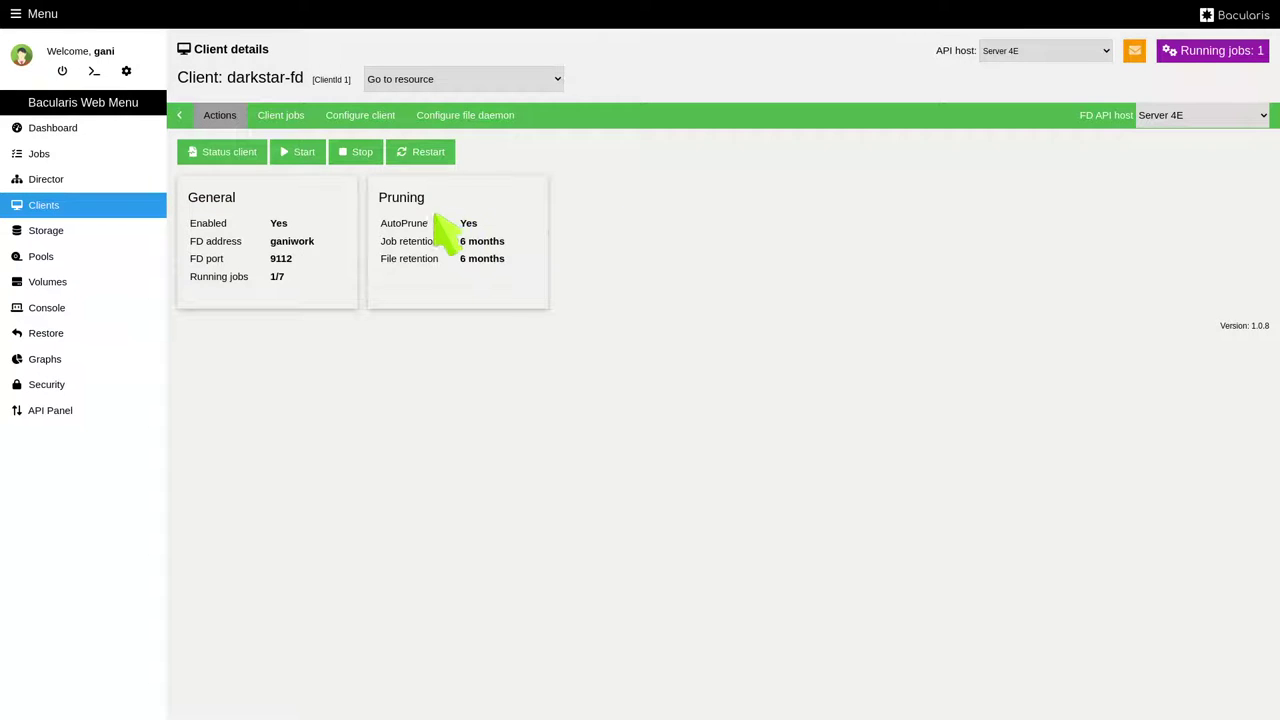
click(240, 163)
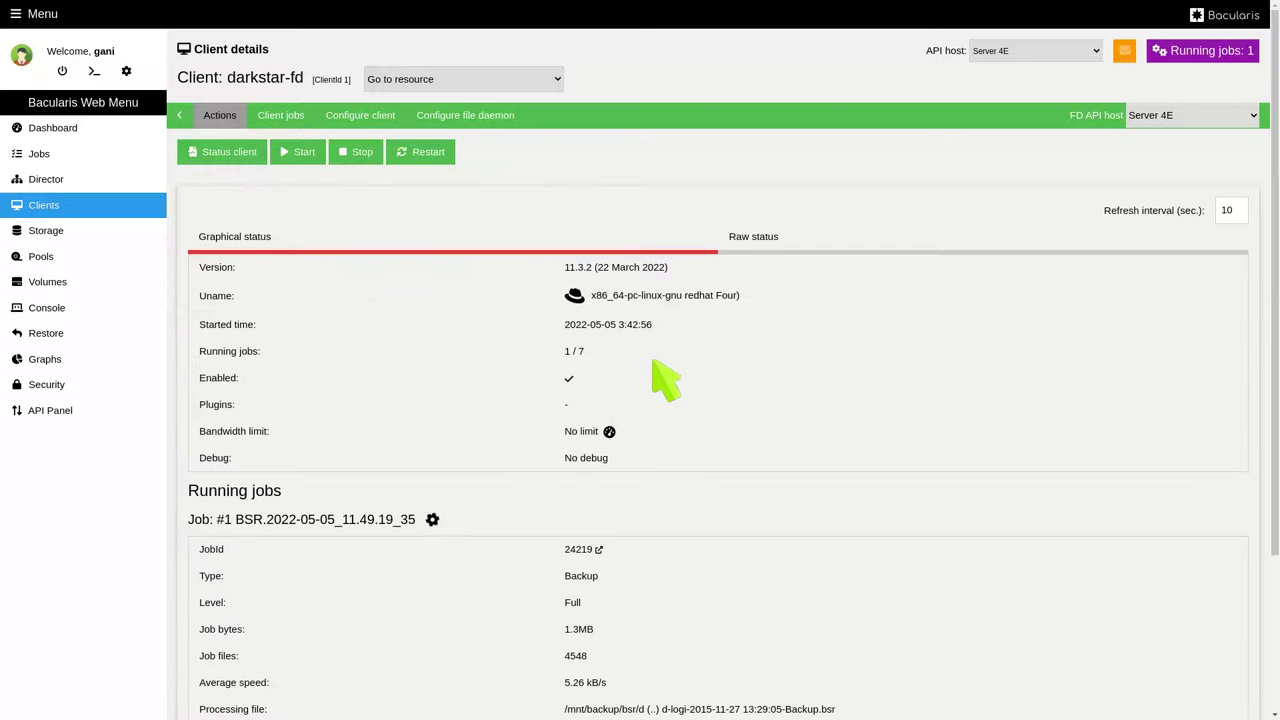
scroll(660, 370, down, 3)
scroll(698, 370, down, 1)
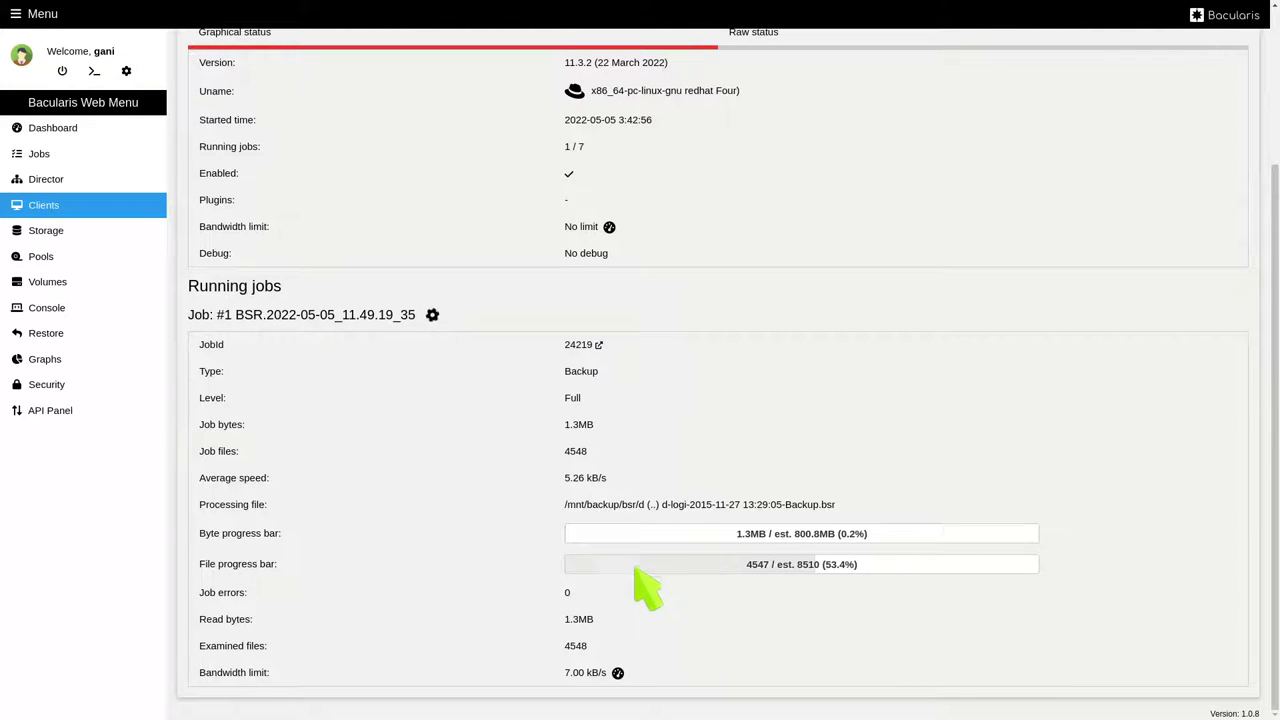
Step: Set the running BSR job's bandwidth limit to 10 kB/s and close the dialog
click(618, 673)
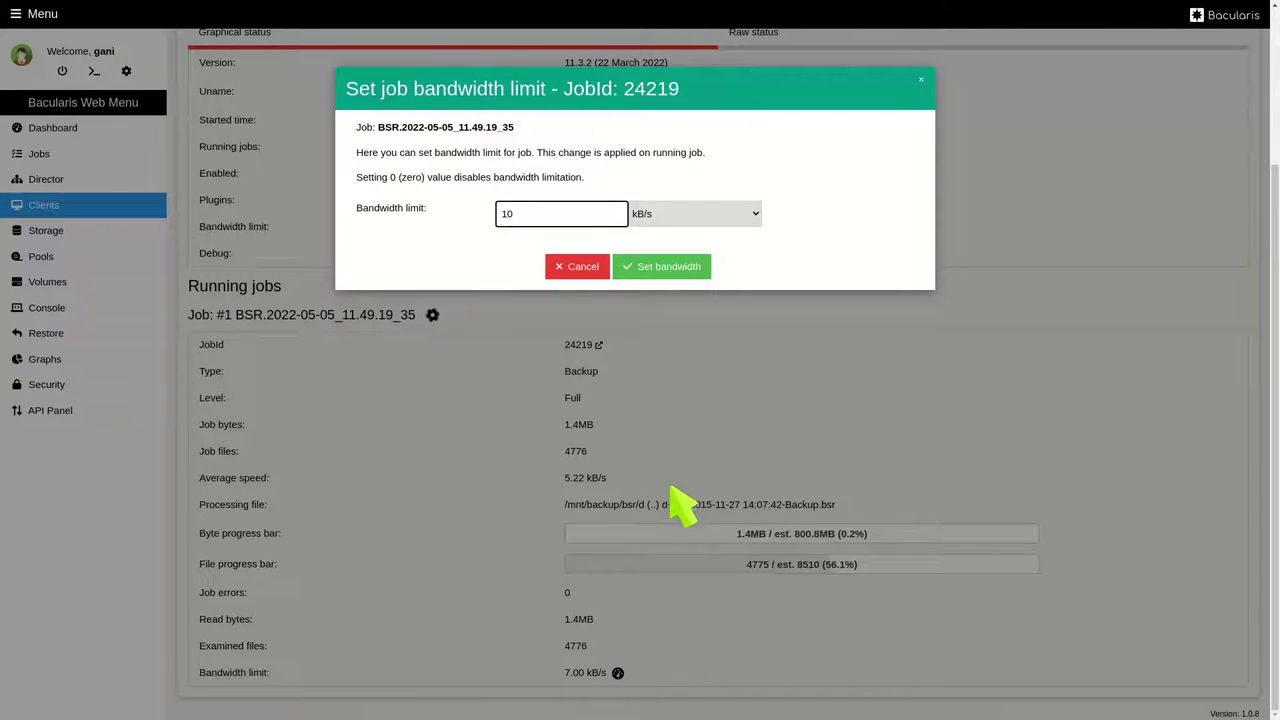
click(688, 273)
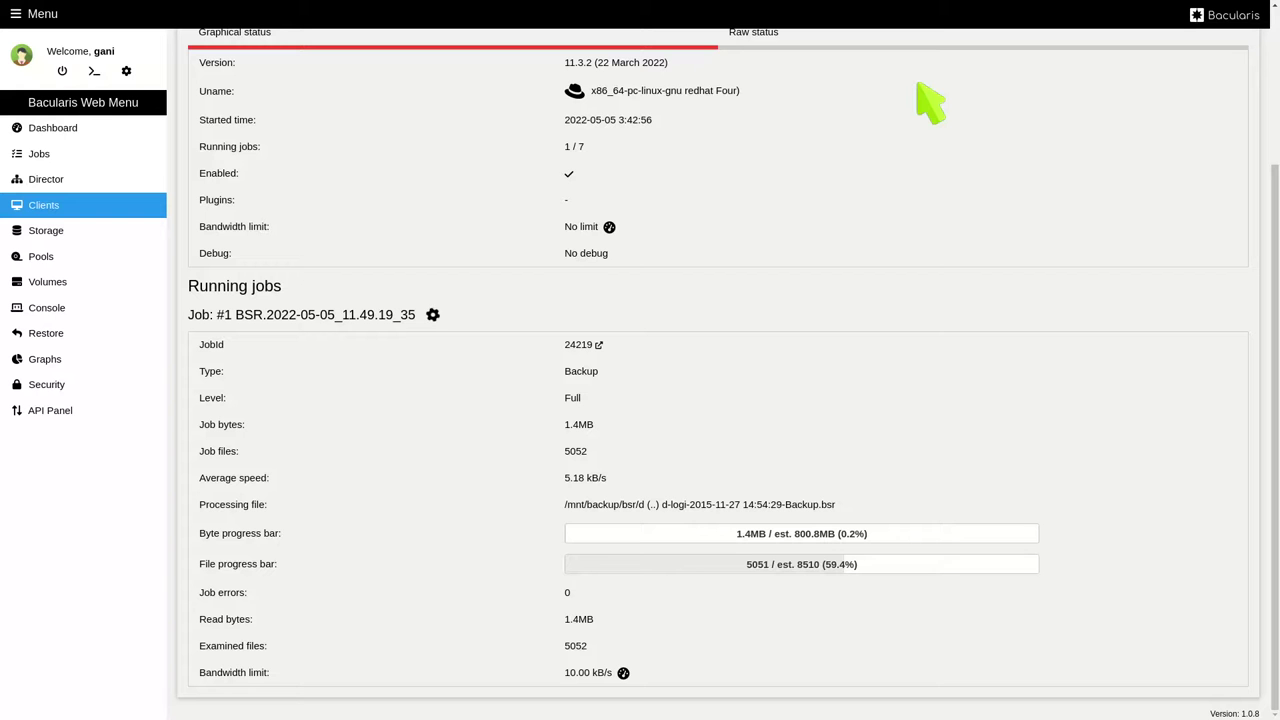
click(921, 80)
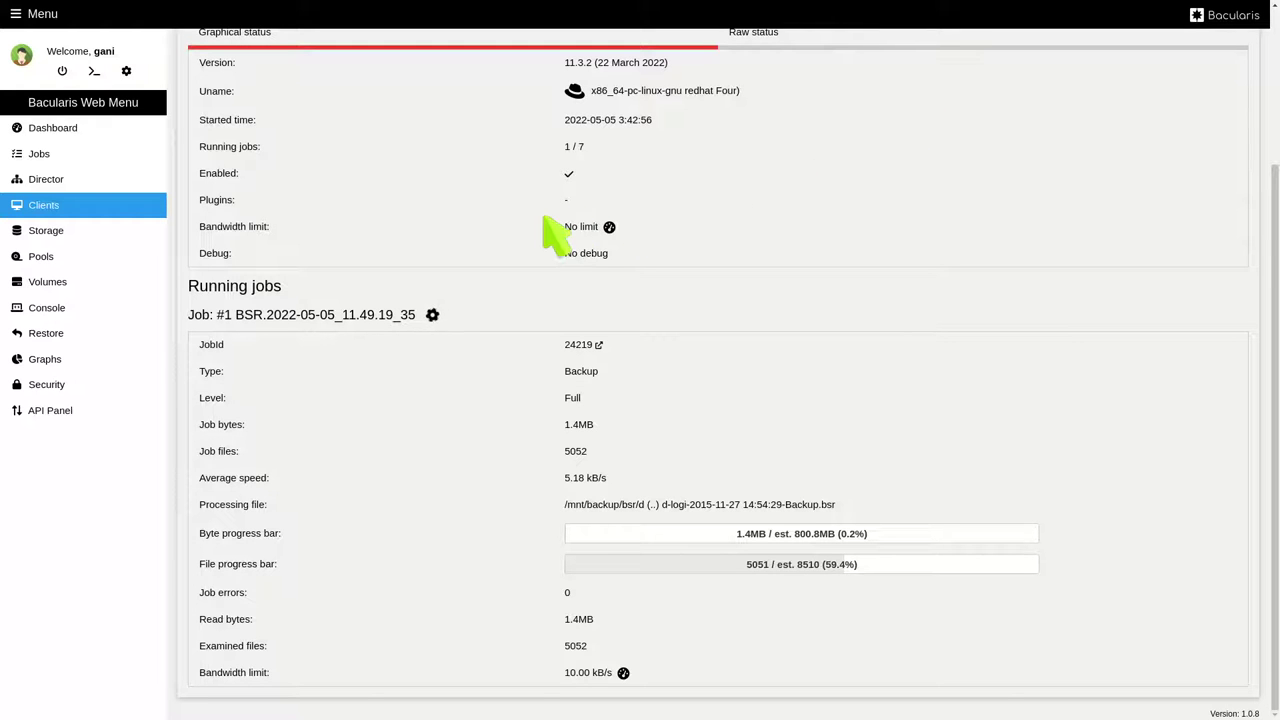
Step: View the darkstar-fd client's job list and its client configuration
scroll(366, 268, up, 2)
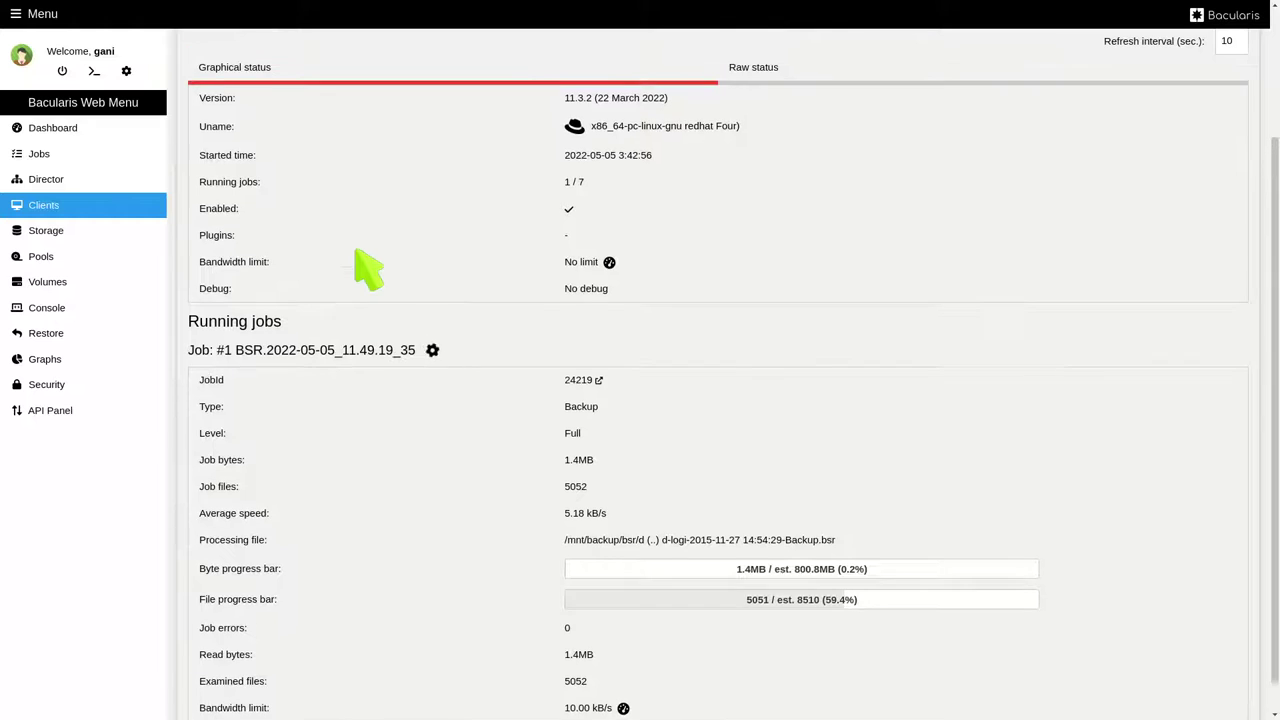
scroll(366, 268, up, 3)
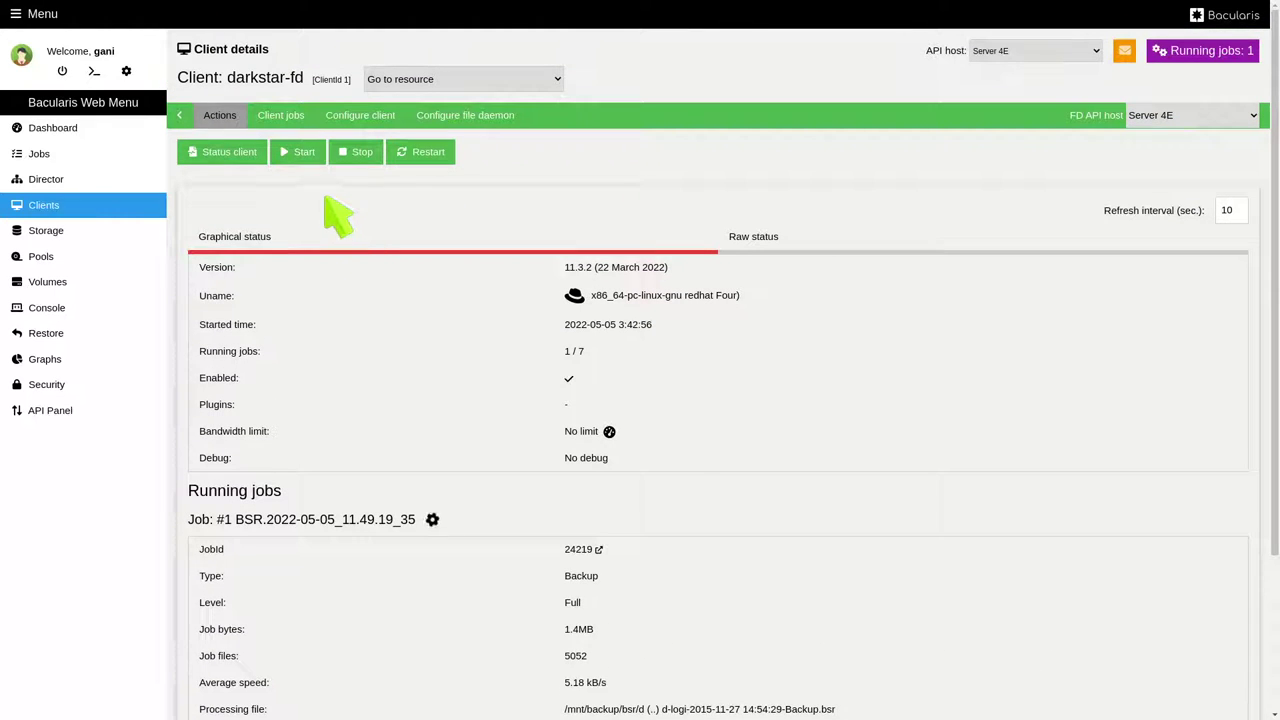
click(299, 152)
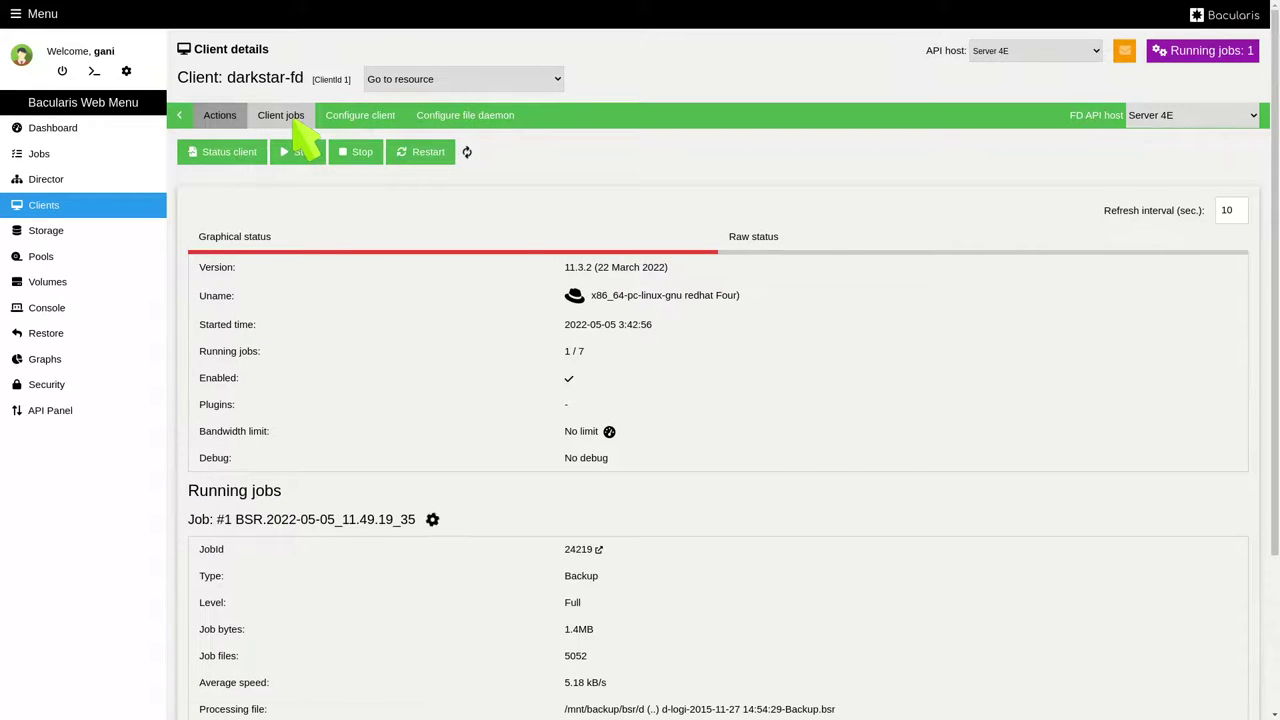
click(281, 116)
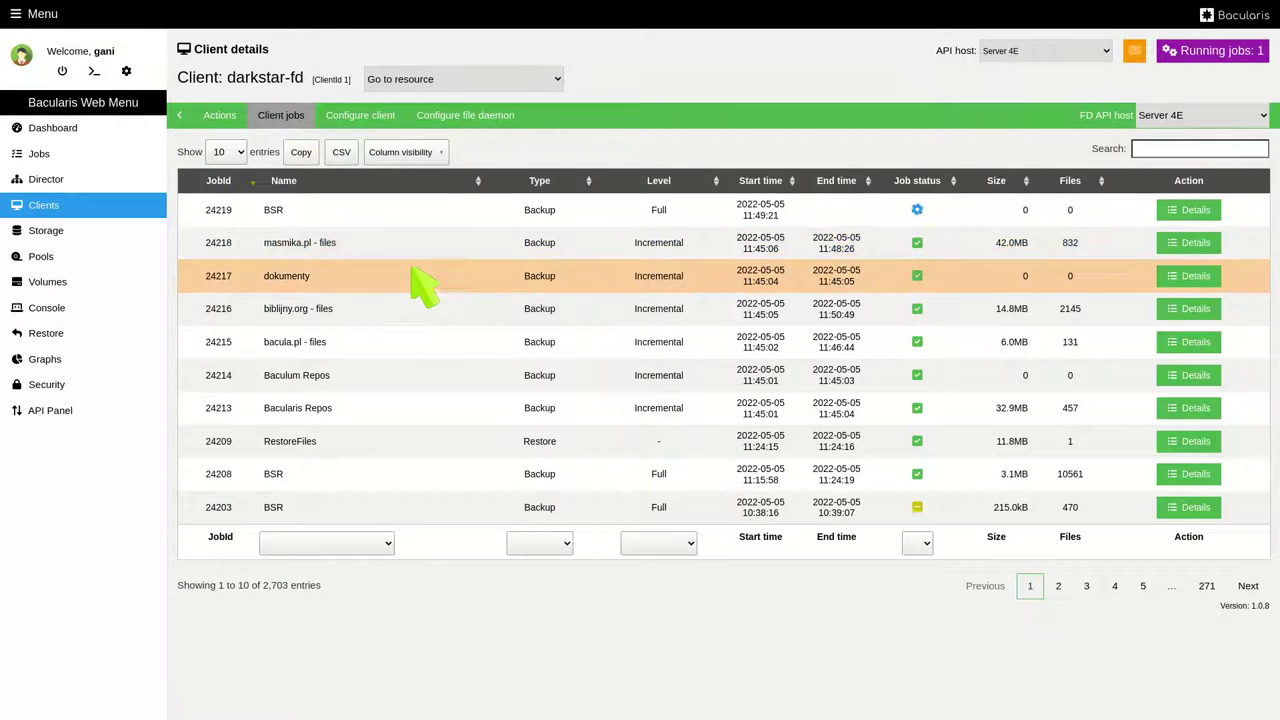
click(381, 133)
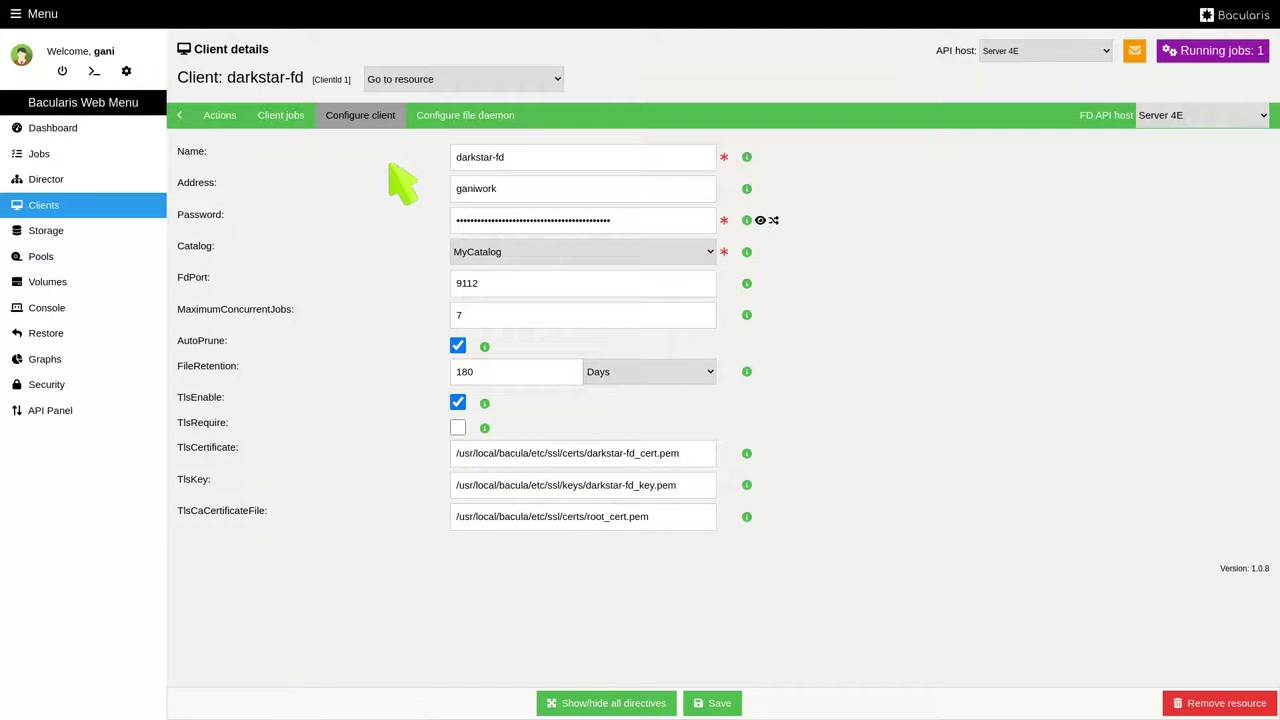
Step: In the client's file daemon configuration, view all directives of the bacula-dir director and close it without saving
click(463, 113)
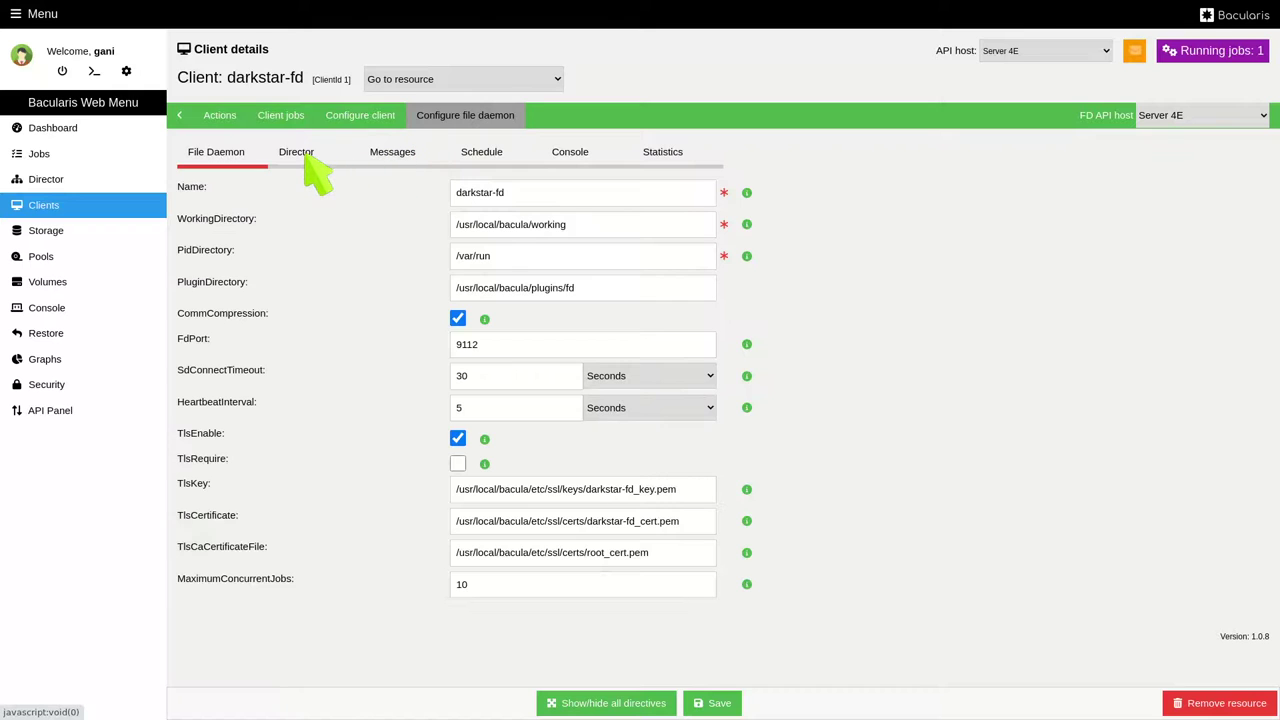
click(300, 155)
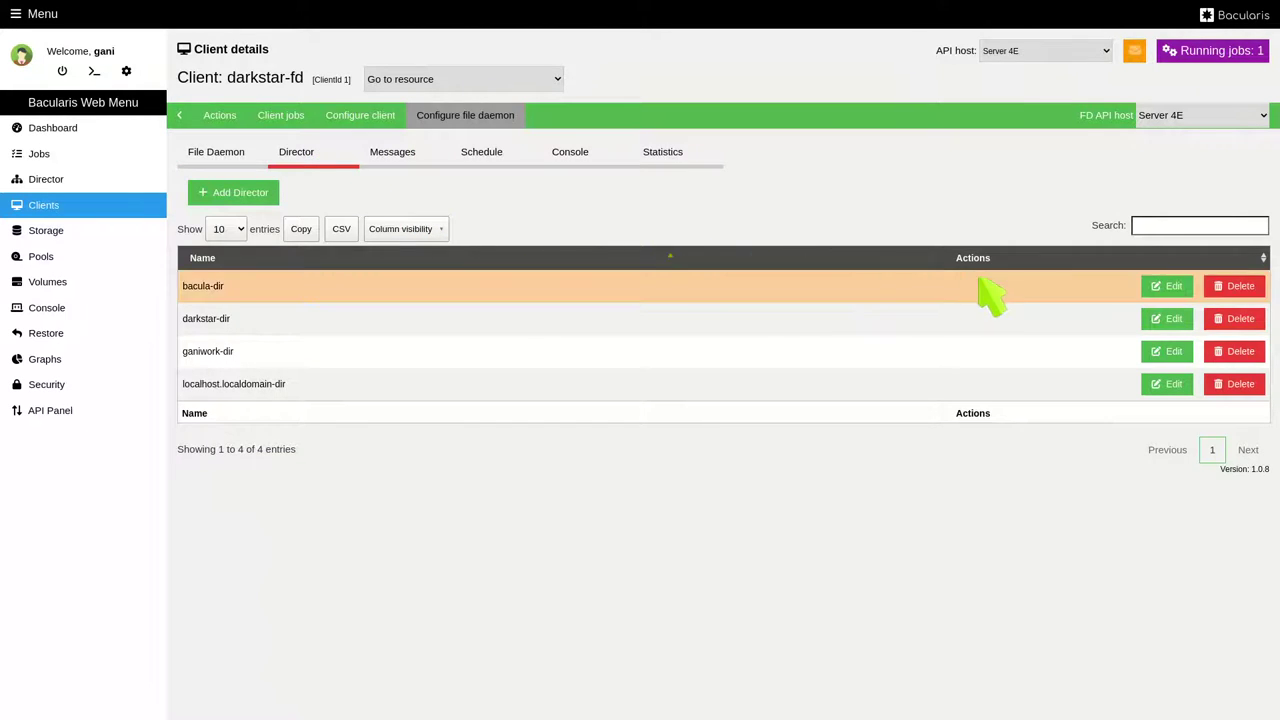
click(1170, 286)
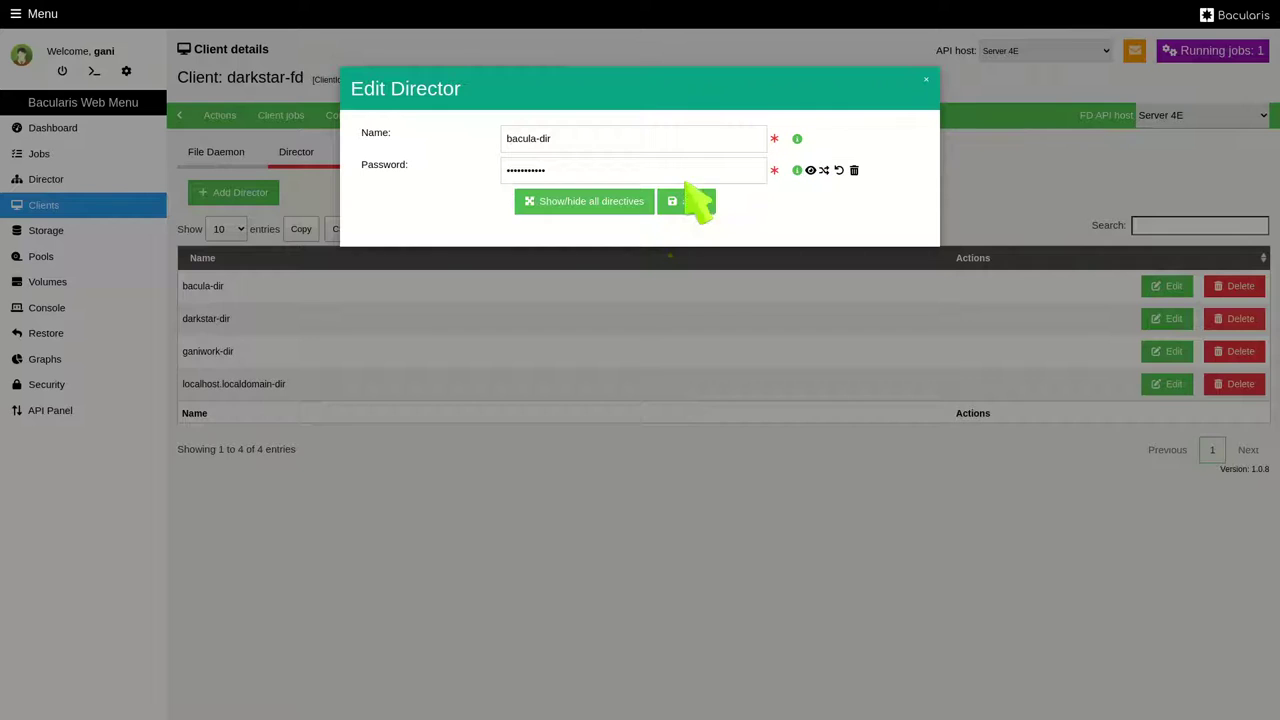
click(634, 203)
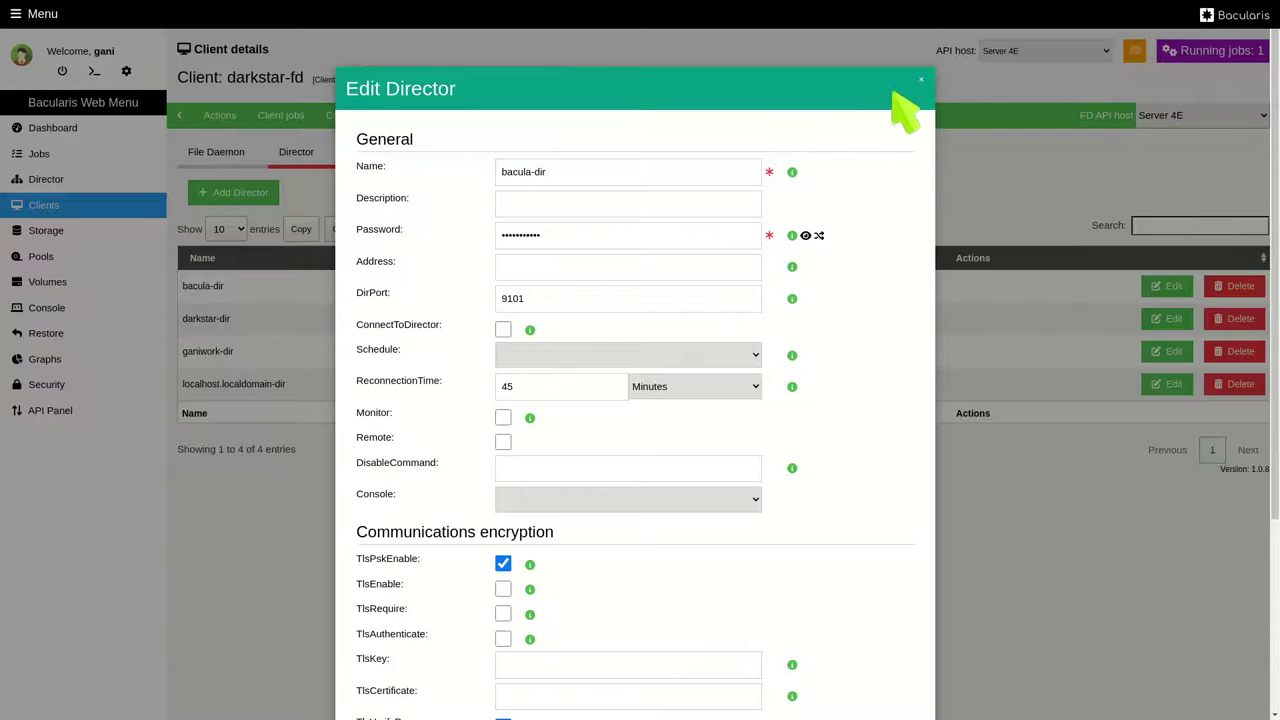
click(921, 82)
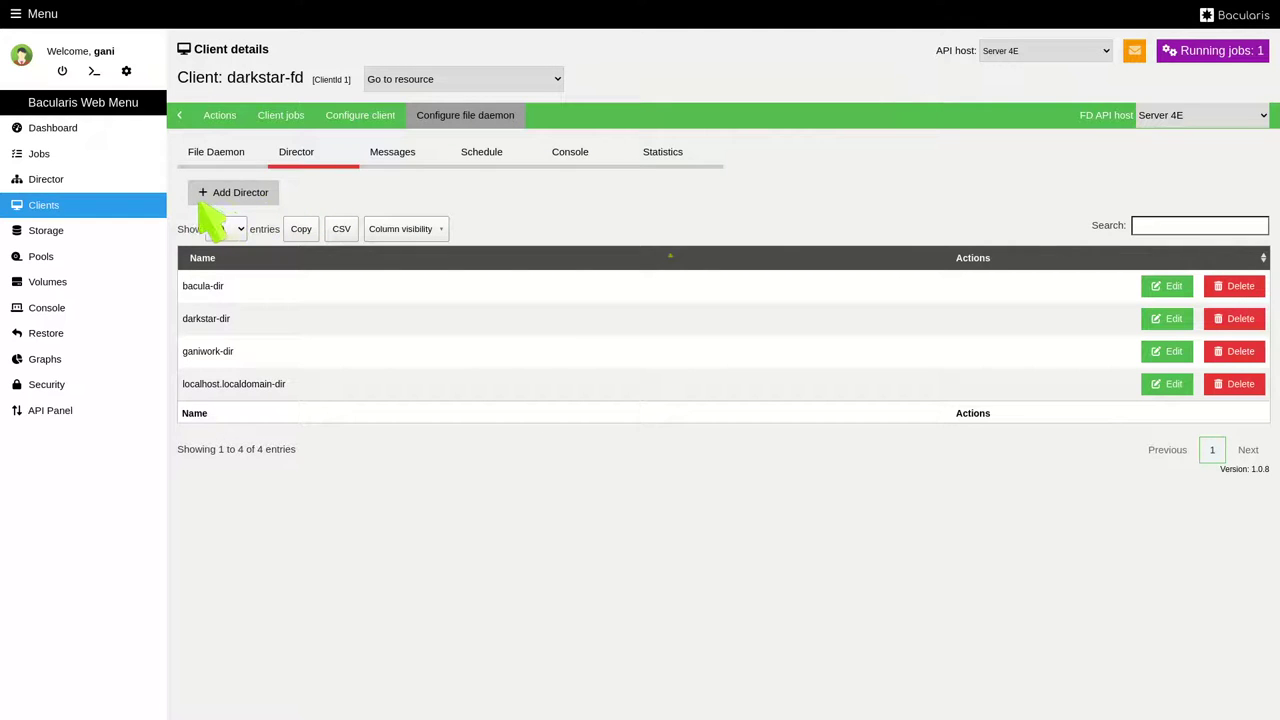
Step: Open the details of the SPECTRA-changer1 storage and examine its graphical status with the autochanger device lists
click(79, 231)
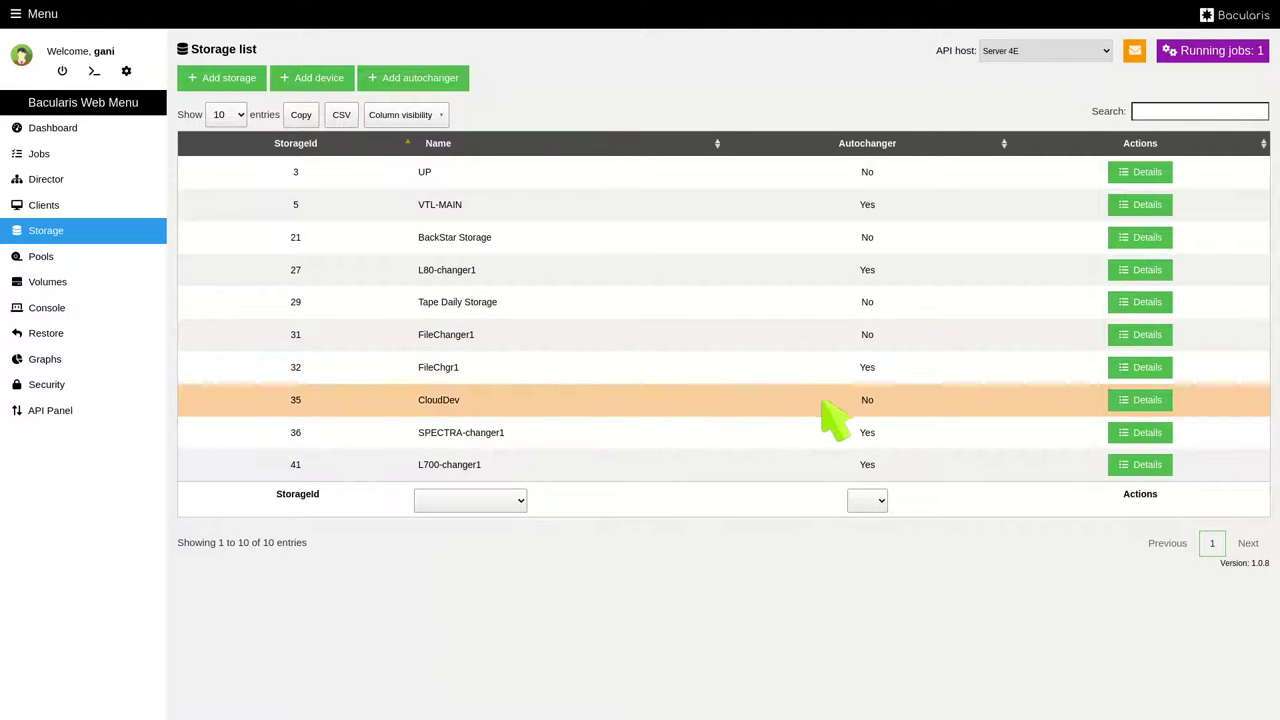
click(1135, 436)
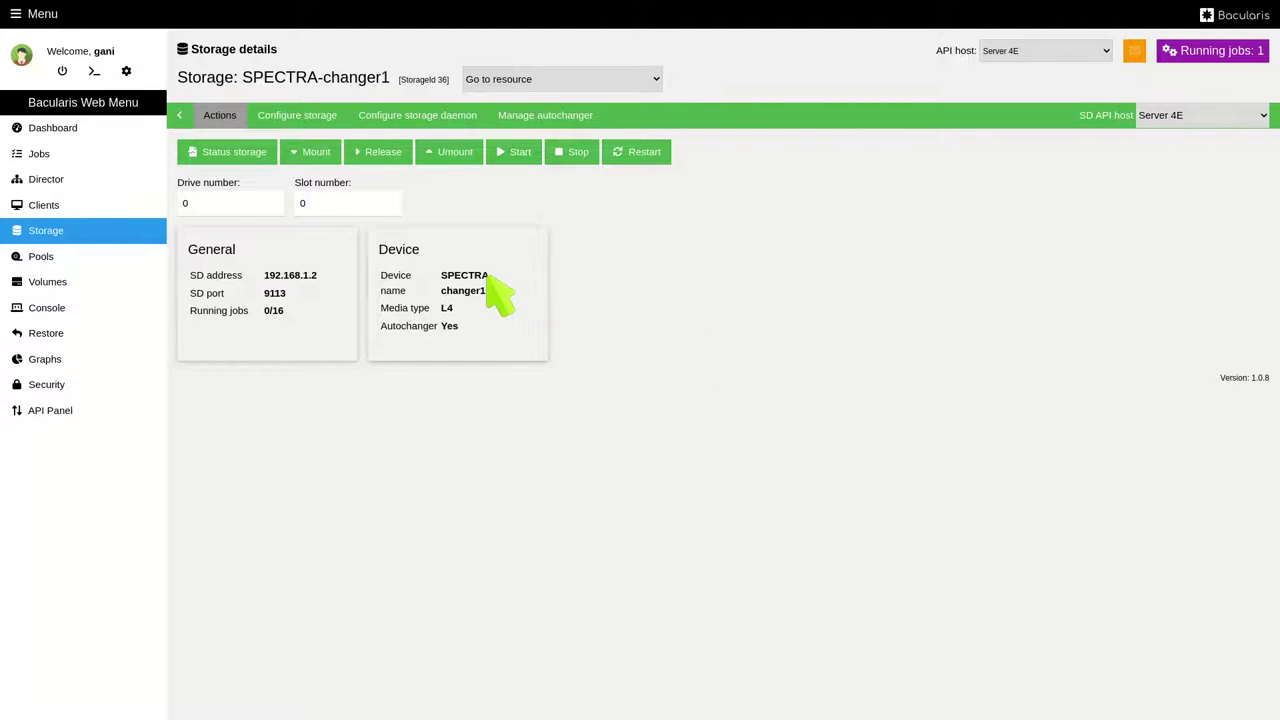
click(268, 160)
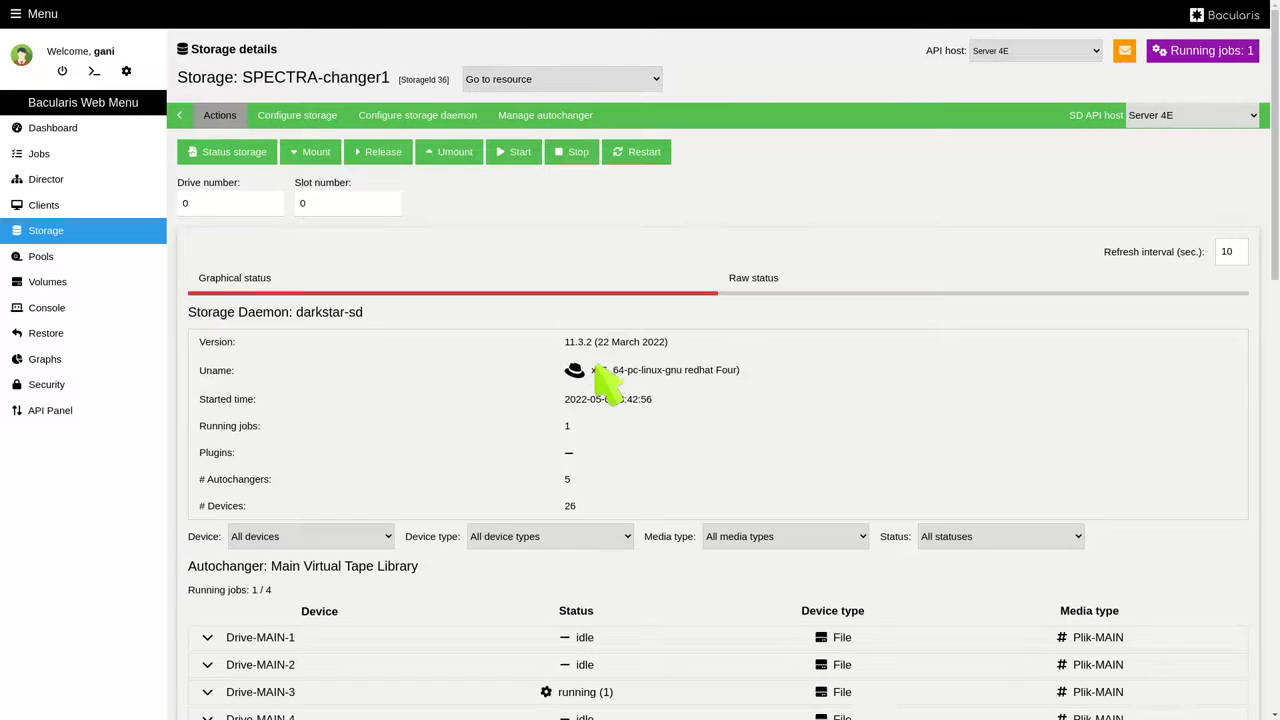
scroll(735, 455, down, 1)
scroll(738, 458, down, 5)
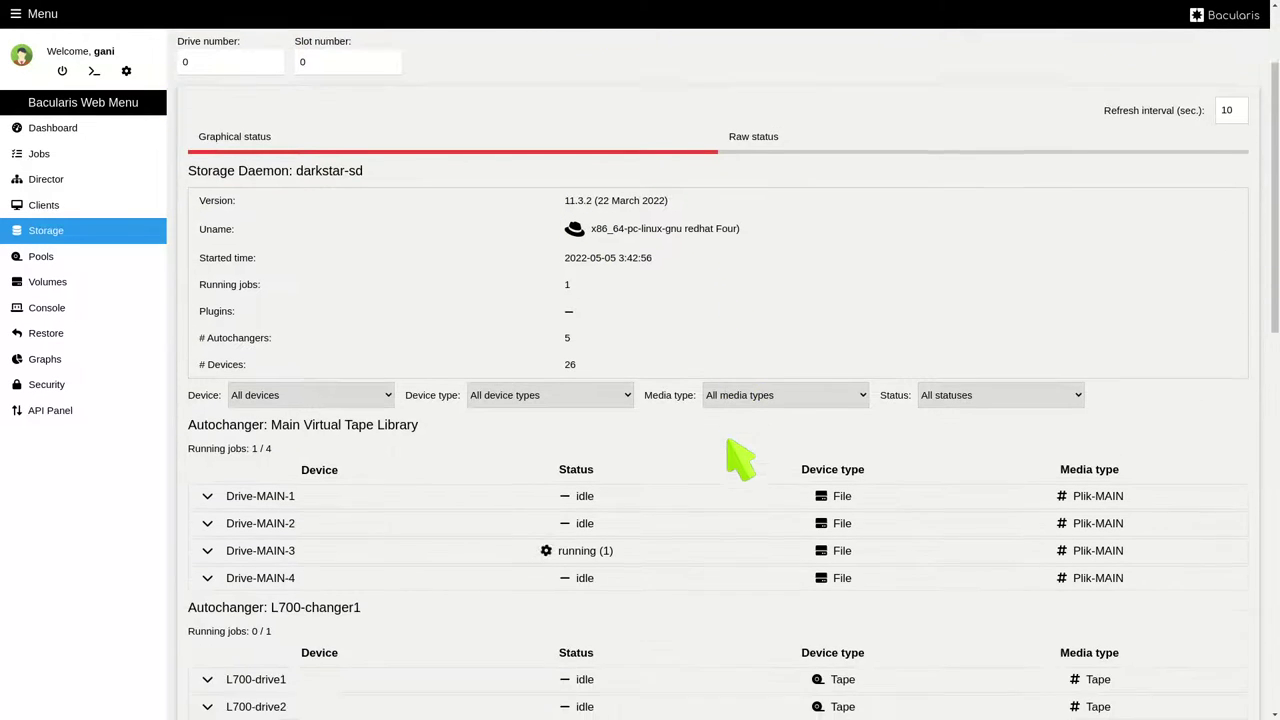
scroll(738, 458, down, 1)
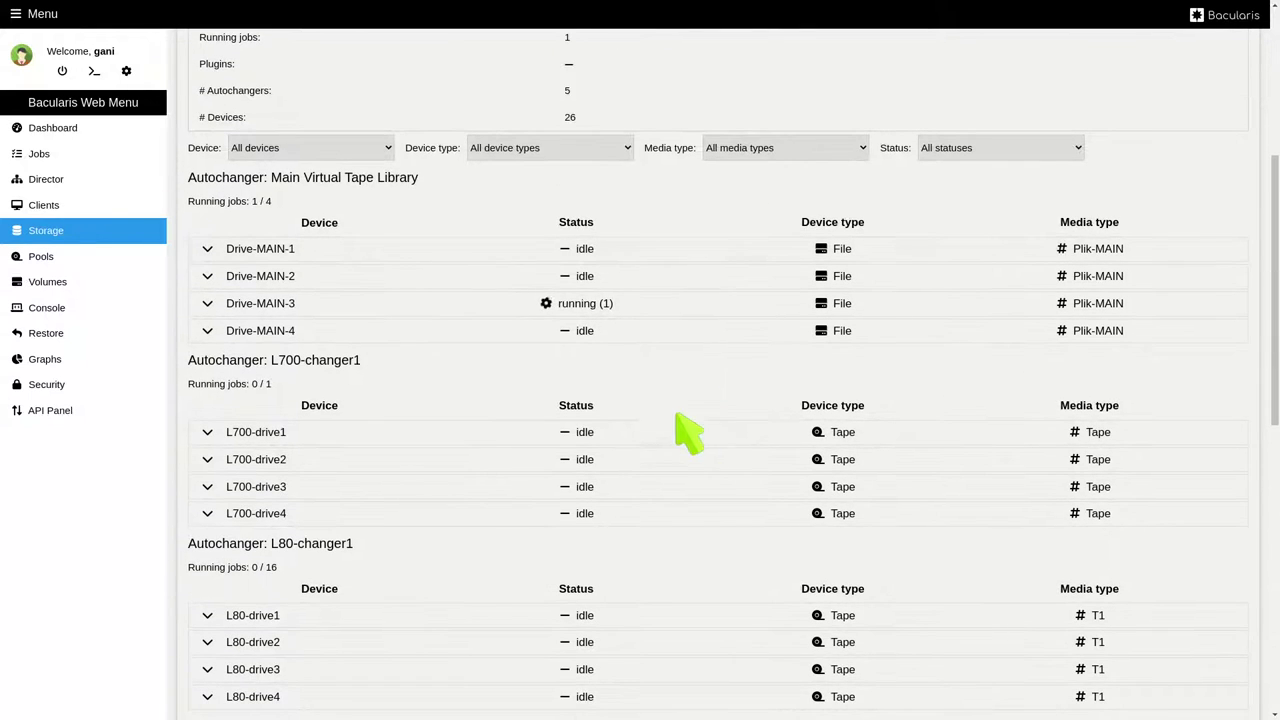
Step: Expand Drive-MAIN-3 in the Main Virtual Tape Library and review its device status and used space
click(558, 308)
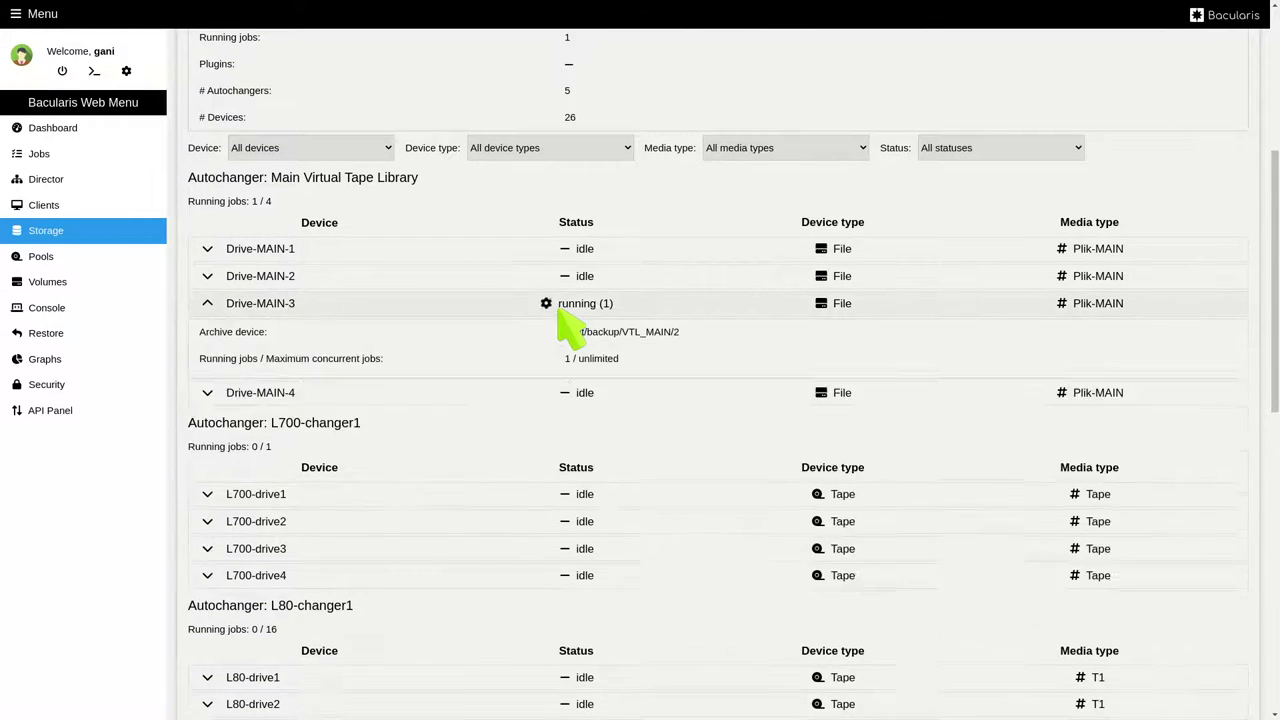
scroll(558, 310, down, 3)
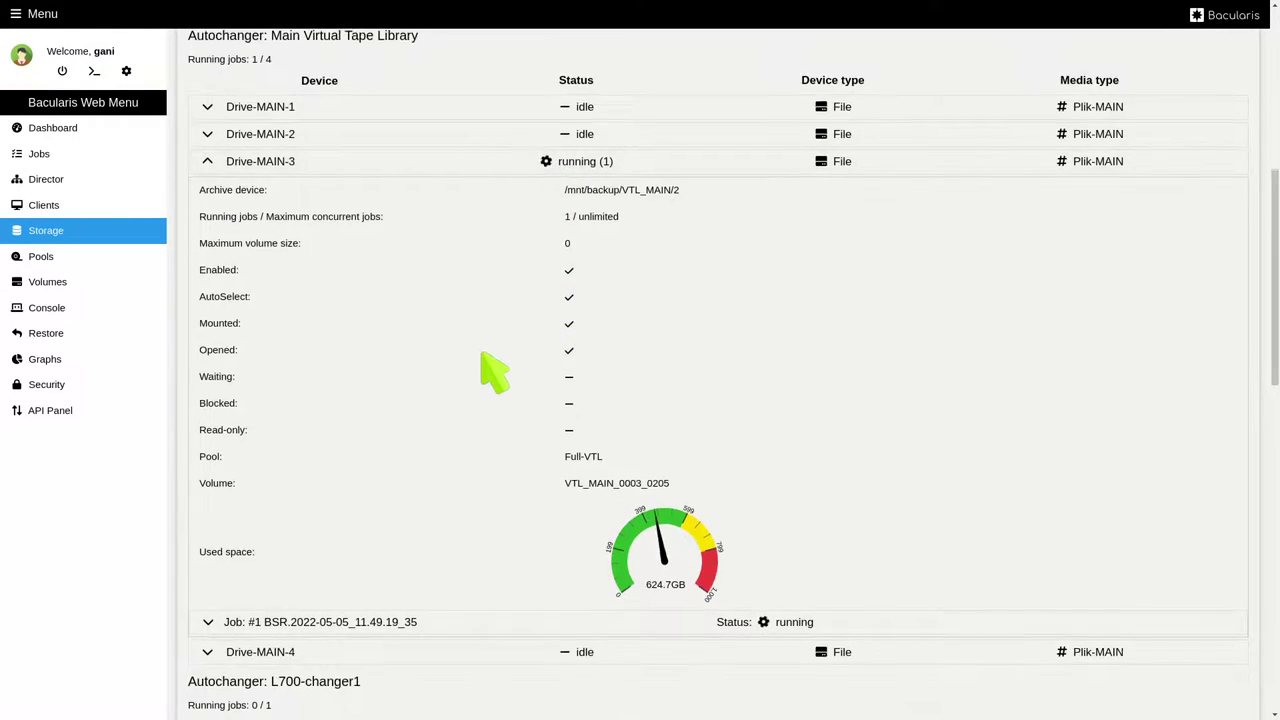
scroll(481, 353, down, 3)
scroll(481, 353, down, 2)
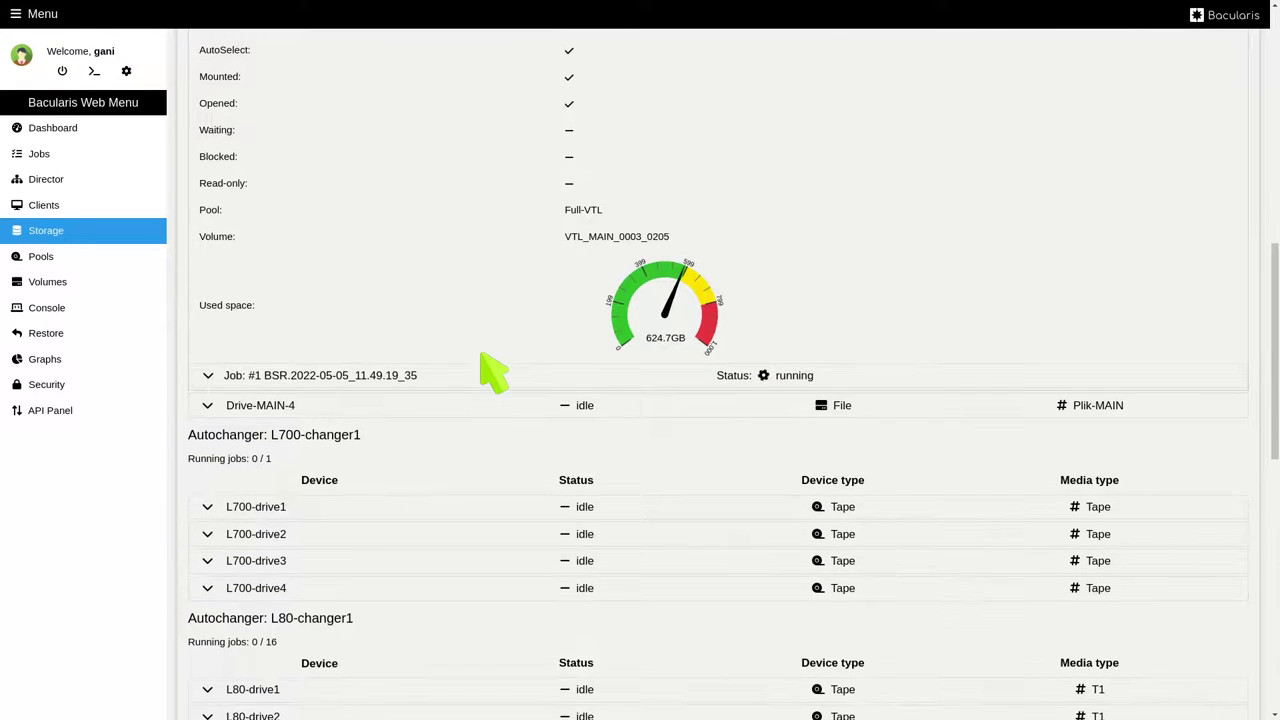
Step: Expand the BSR job running on Drive-MAIN-3 and examine its speed gauges, progress and write details
scroll(481, 353, down, 1)
click(490, 340)
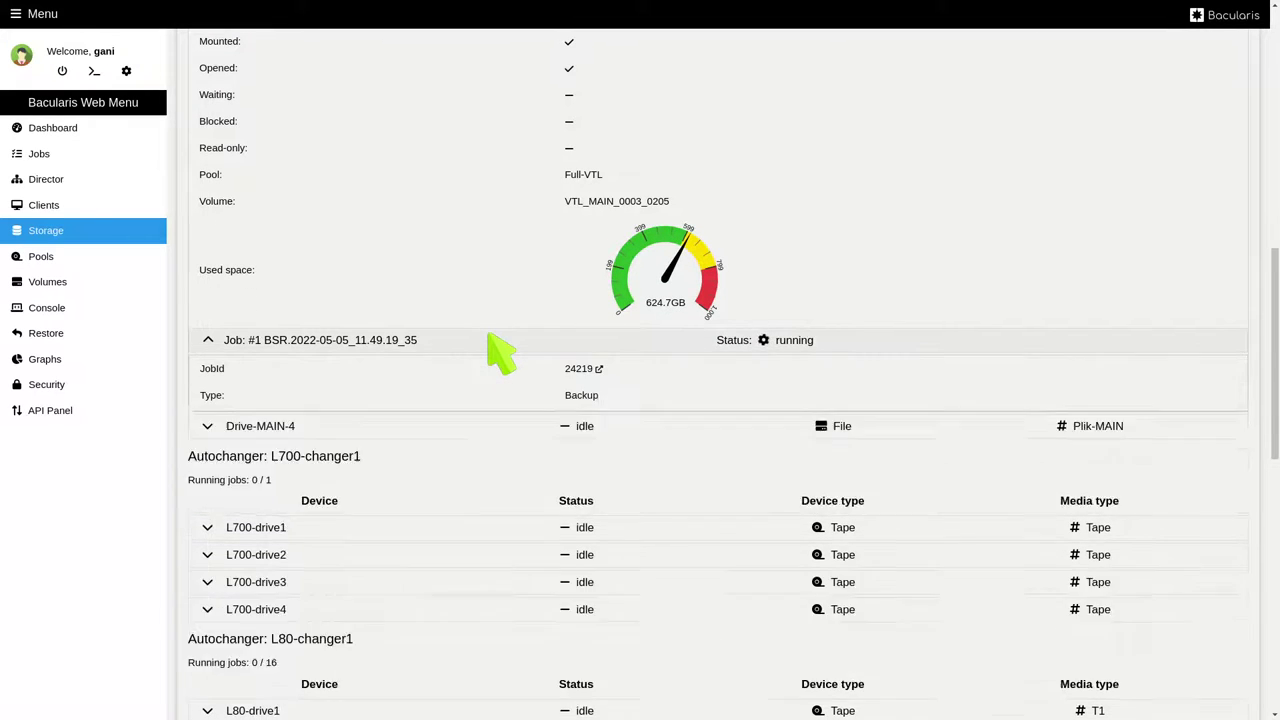
scroll(490, 345, down, 1)
scroll(500, 350, down, 2)
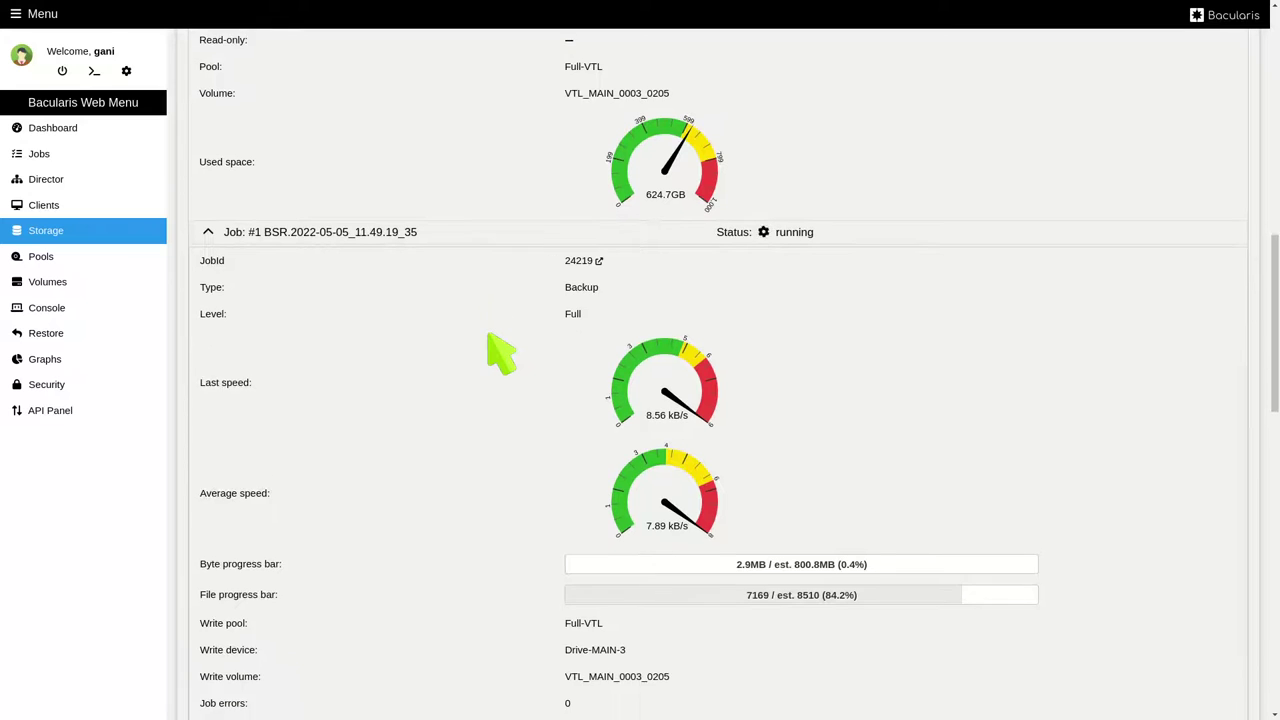
scroll(500, 350, down, 2)
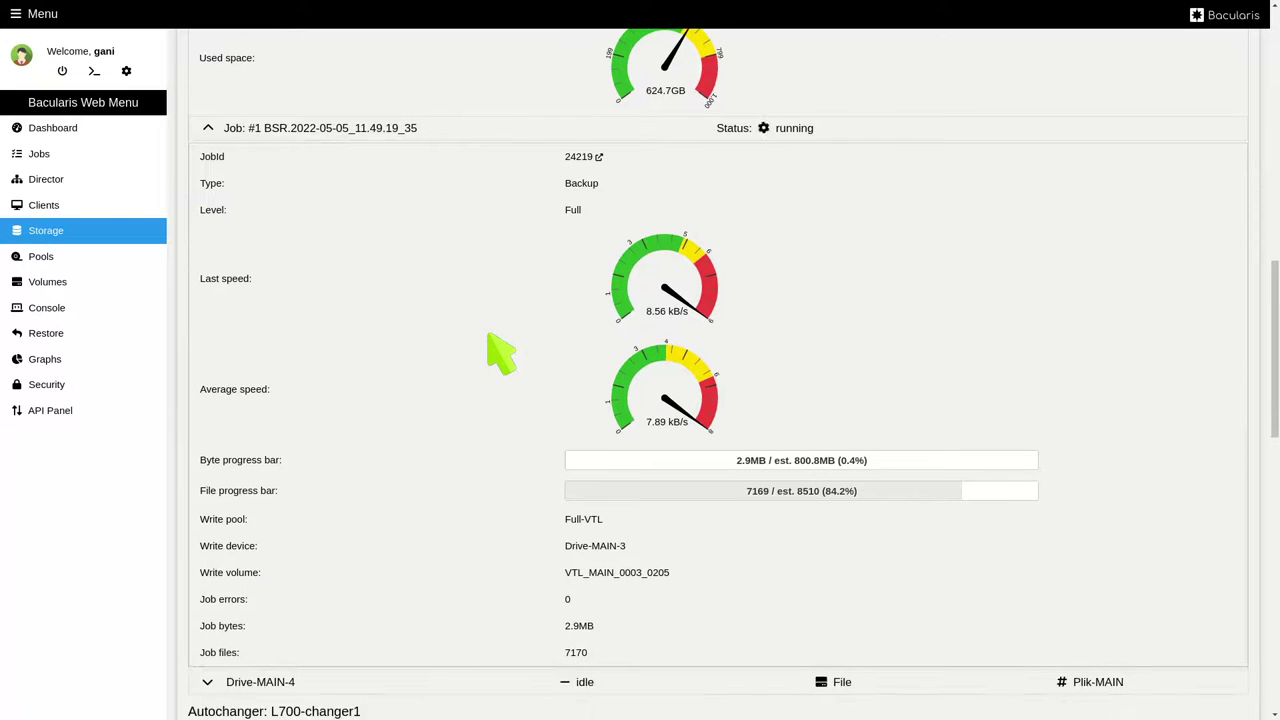
scroll(500, 350, up, 4)
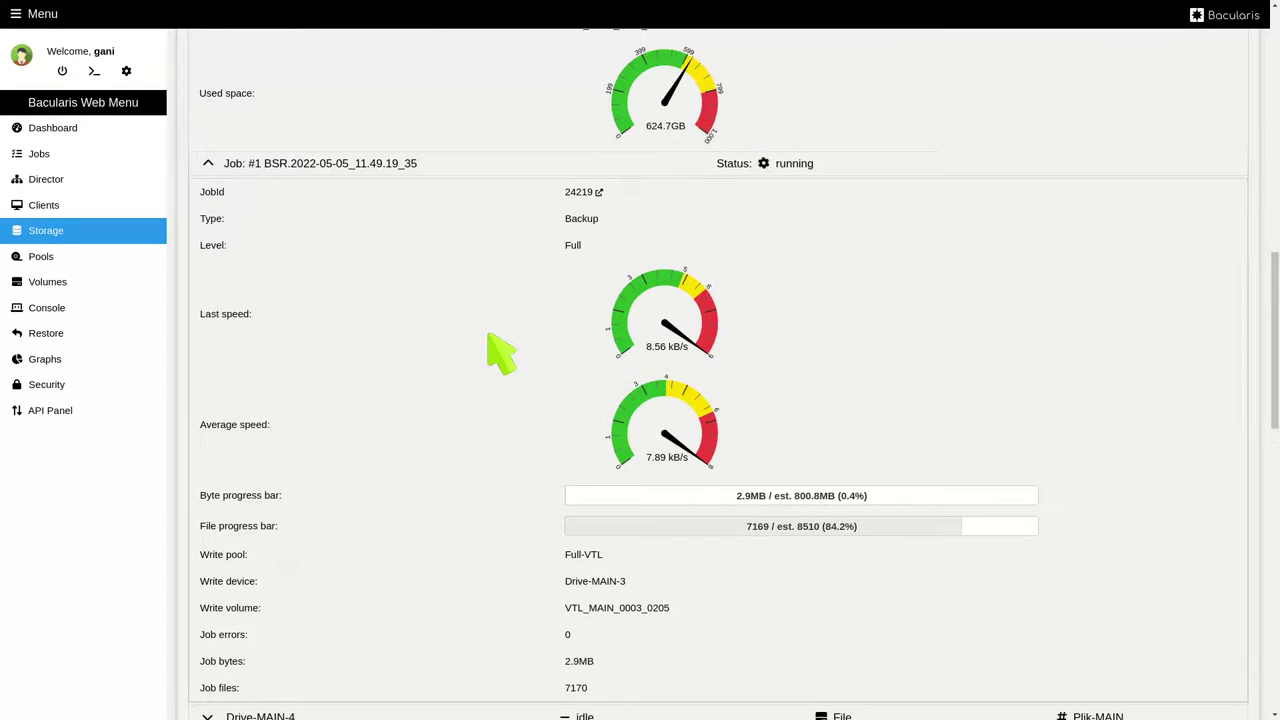
scroll(500, 350, up, 5)
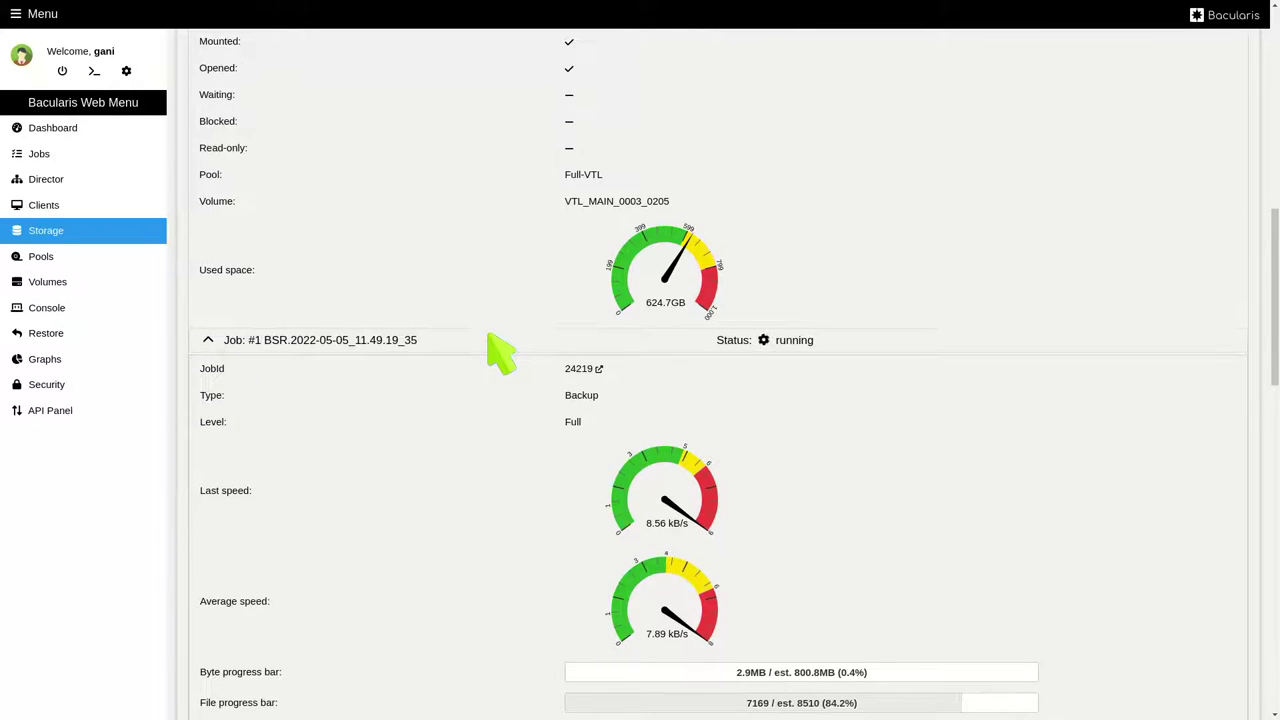
scroll(500, 350, up, 6)
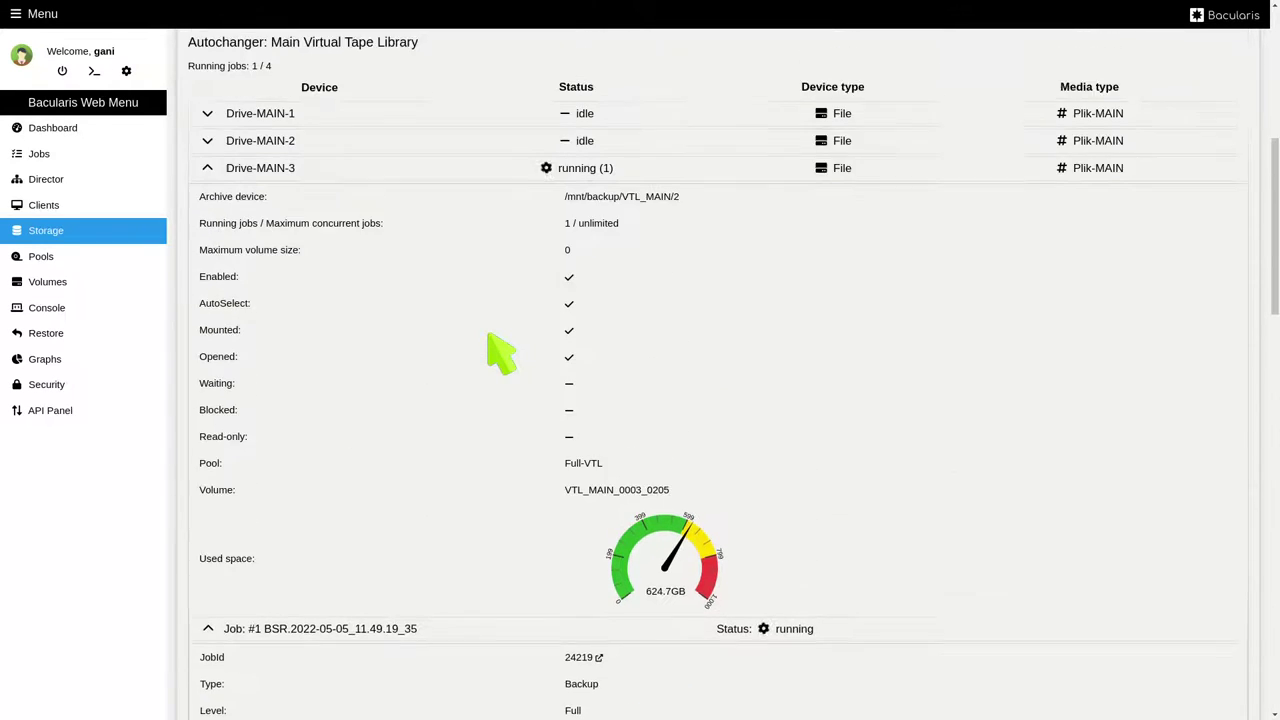
scroll(500, 350, up, 5)
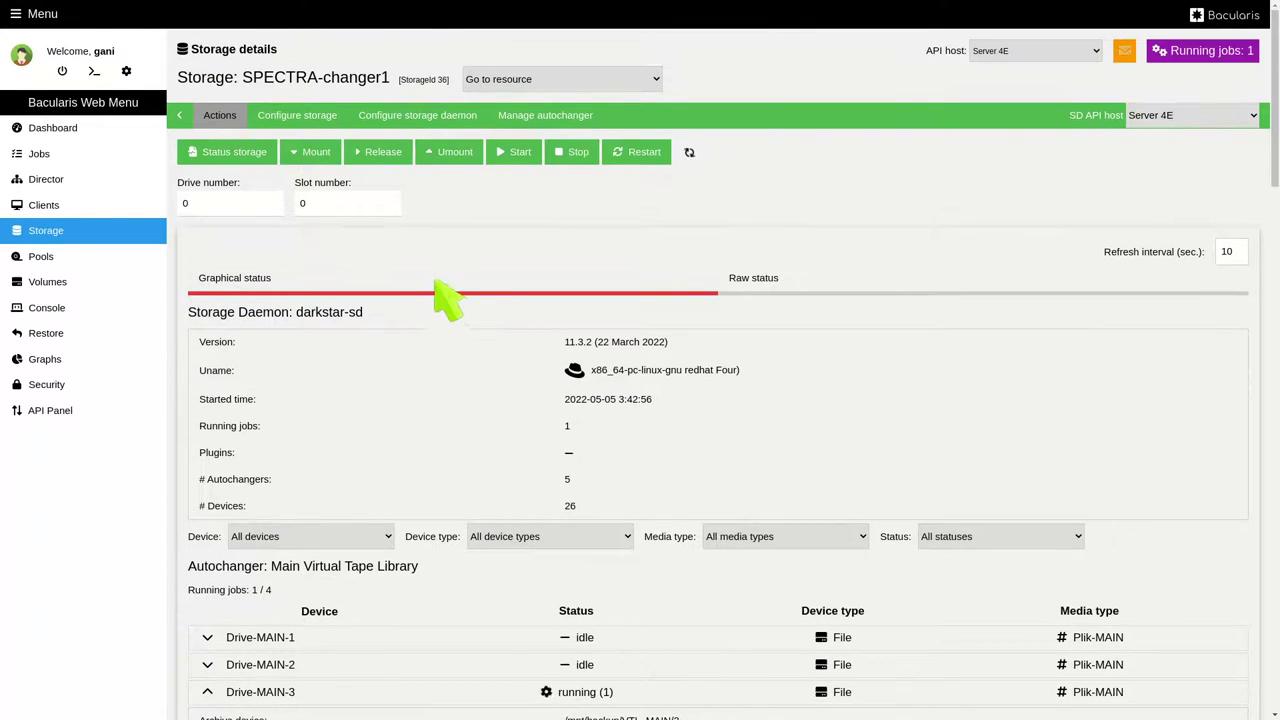
Step: View the SPECTRA-changer1 storage configuration and the device list in its storage daemon configuration
click(316, 114)
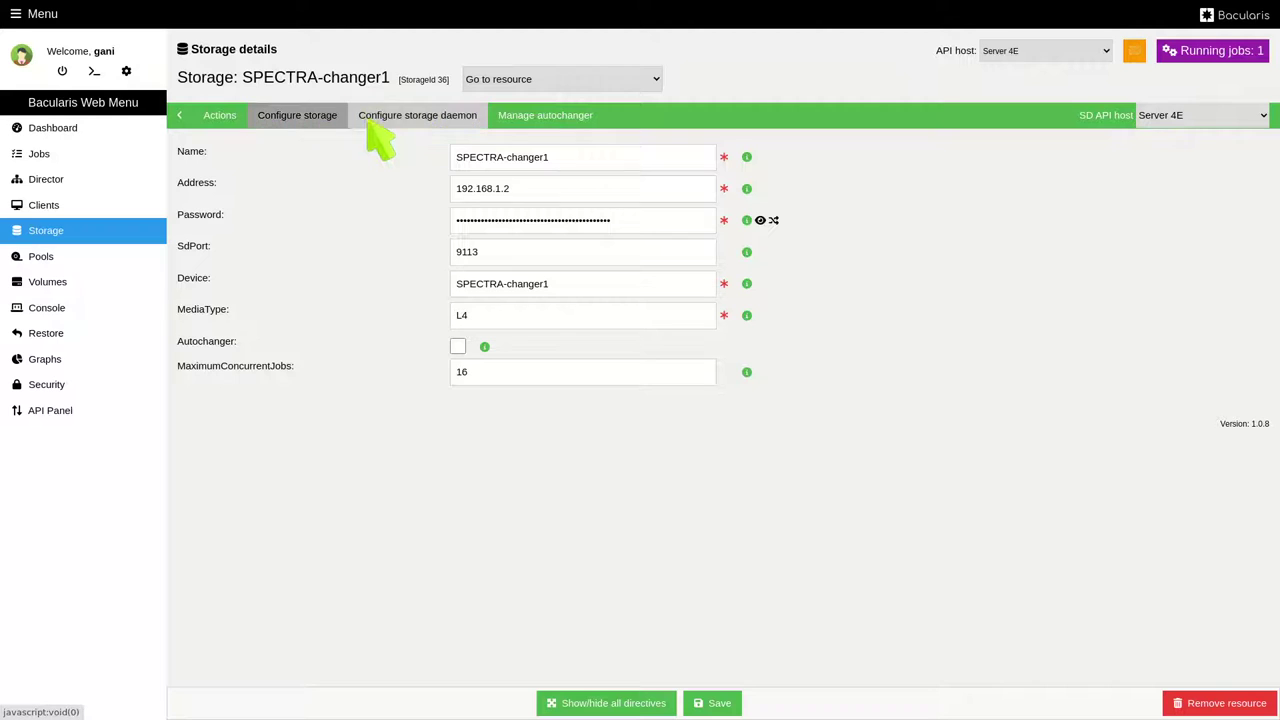
click(460, 125)
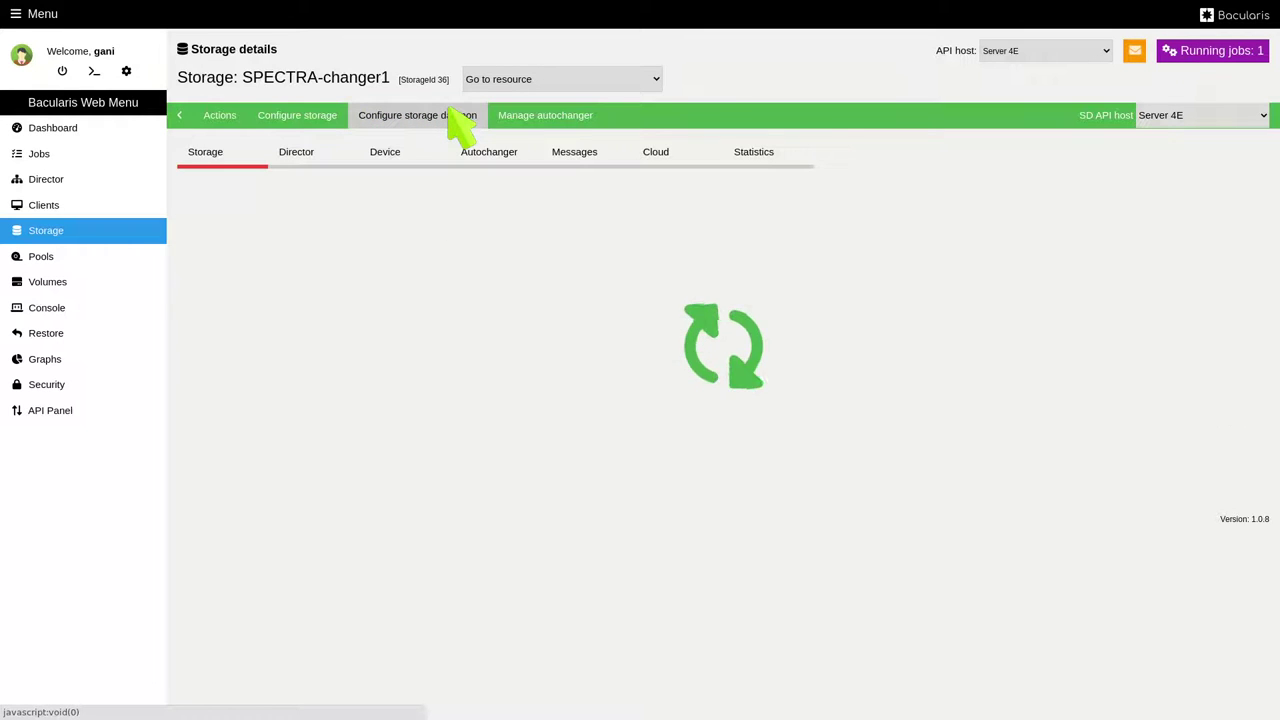
click(400, 158)
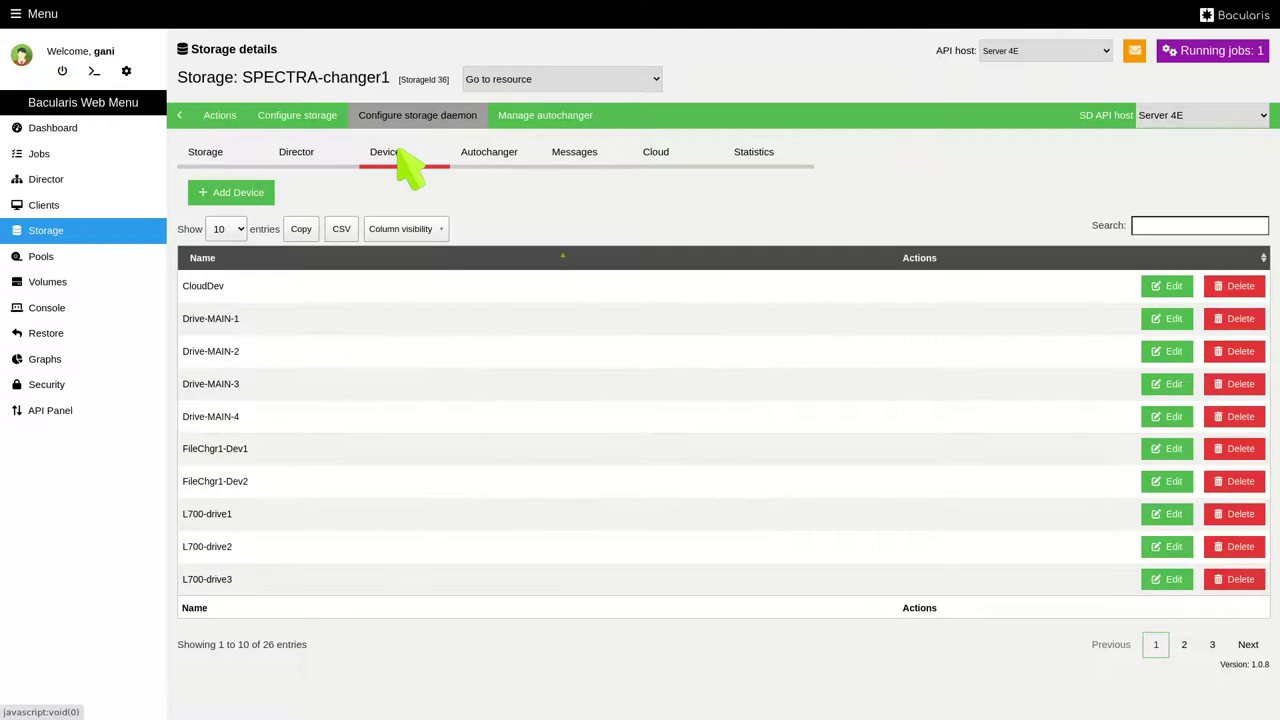
Step: Open the form for adding a storage daemon device, look through its directives, and close it without saving
click(268, 194)
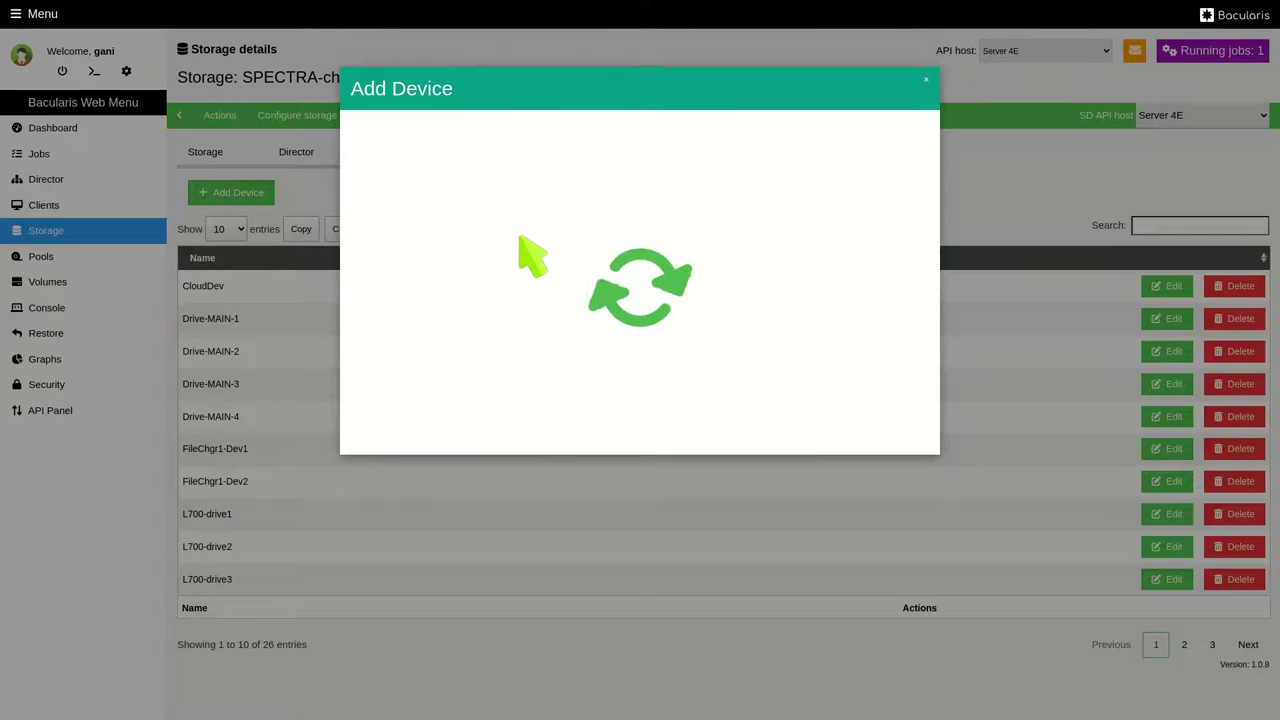
scroll(780, 290, down, 3)
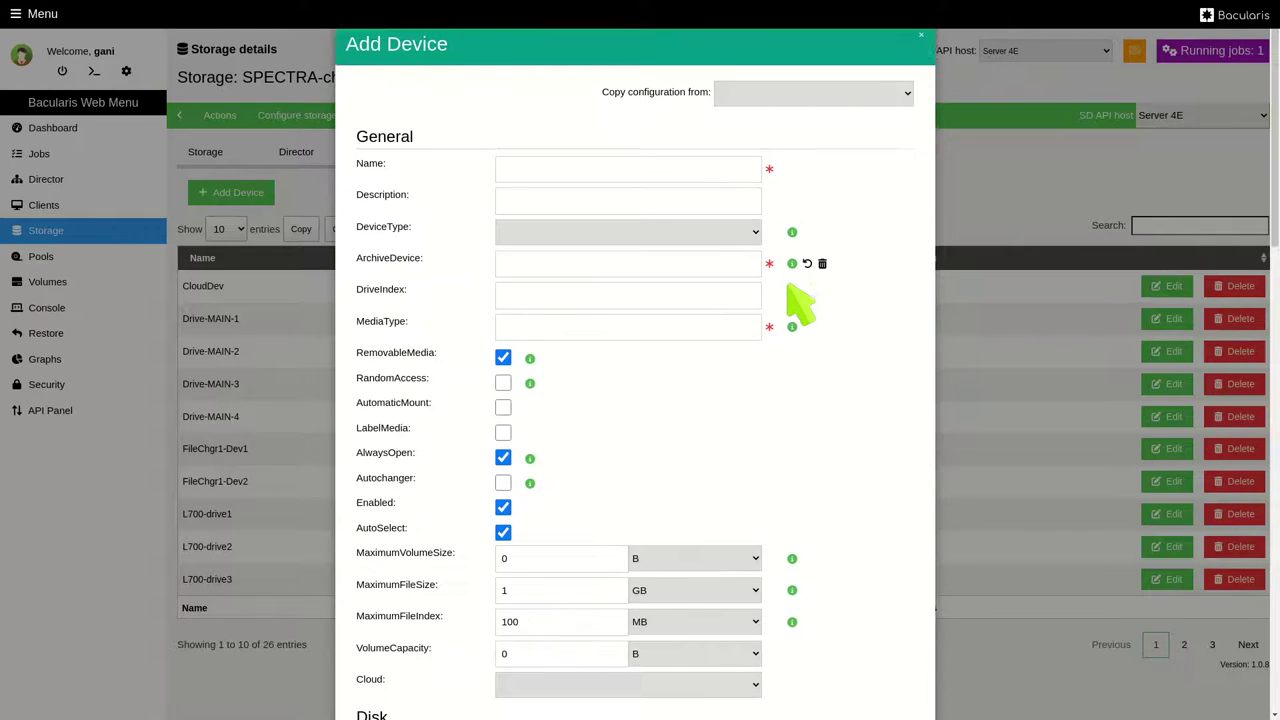
scroll(800, 305, down, 2)
scroll(800, 305, up, 4)
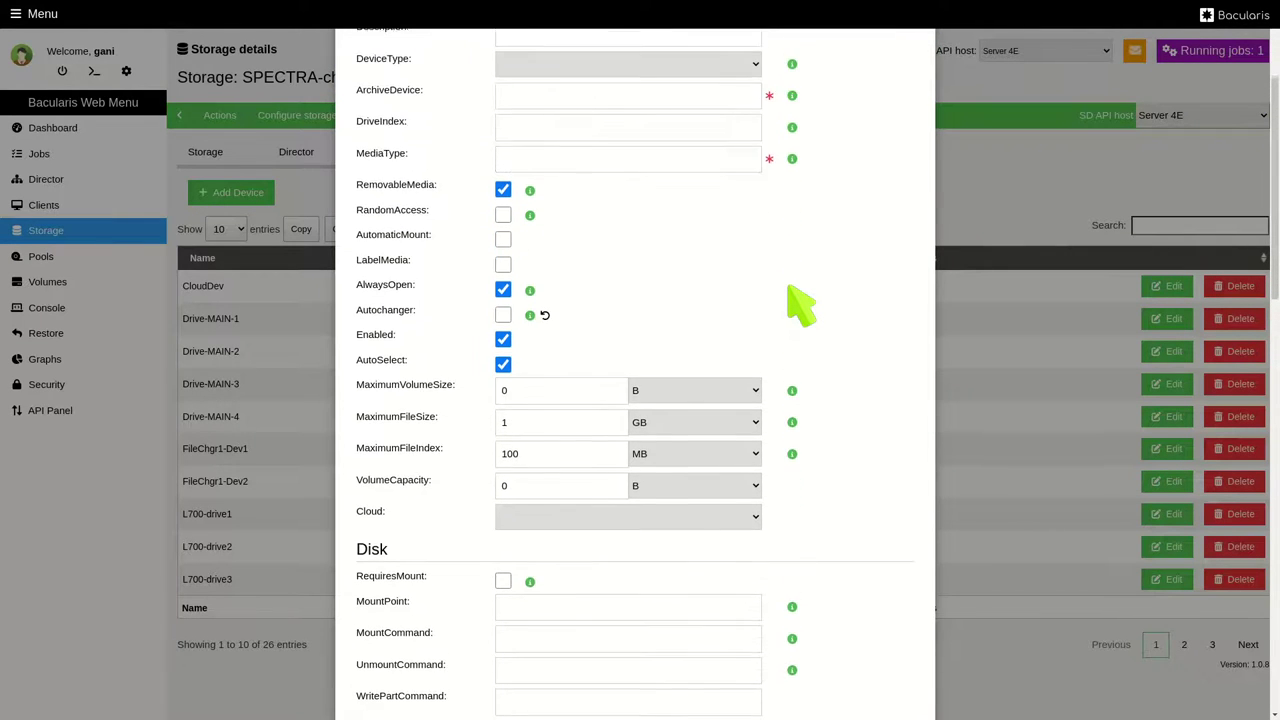
scroll(800, 305, up, 3)
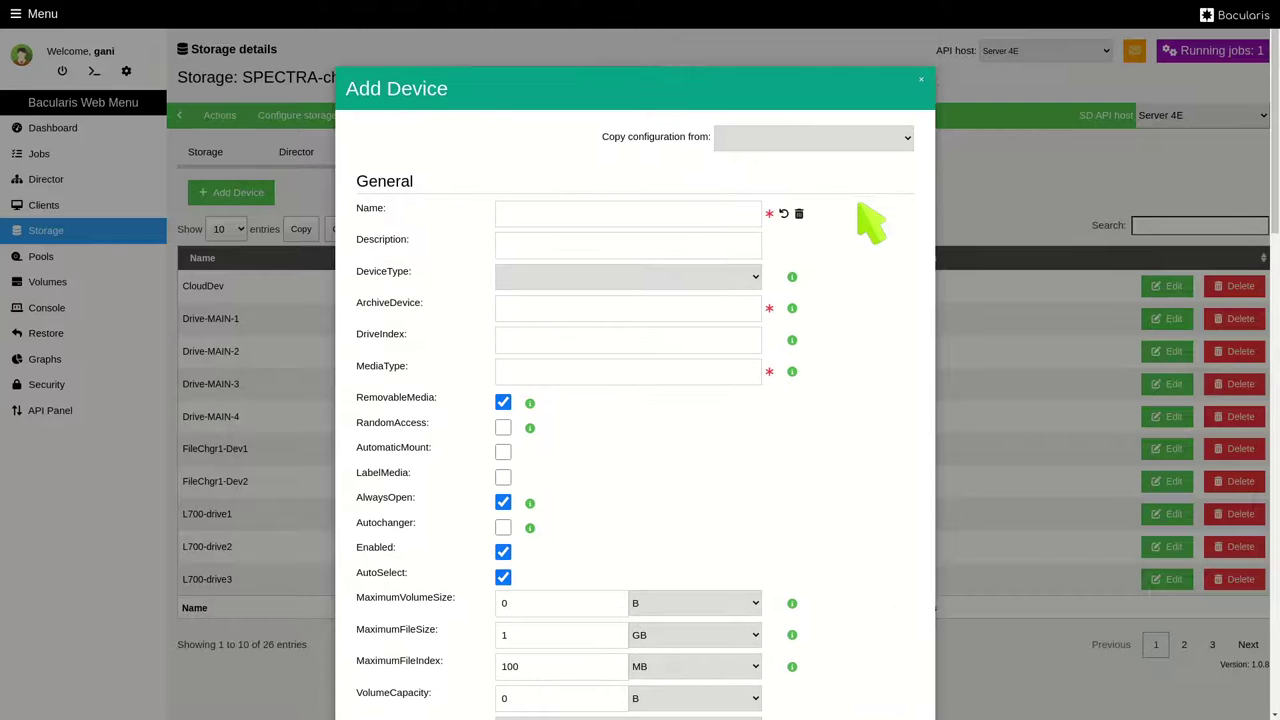
click(920, 80)
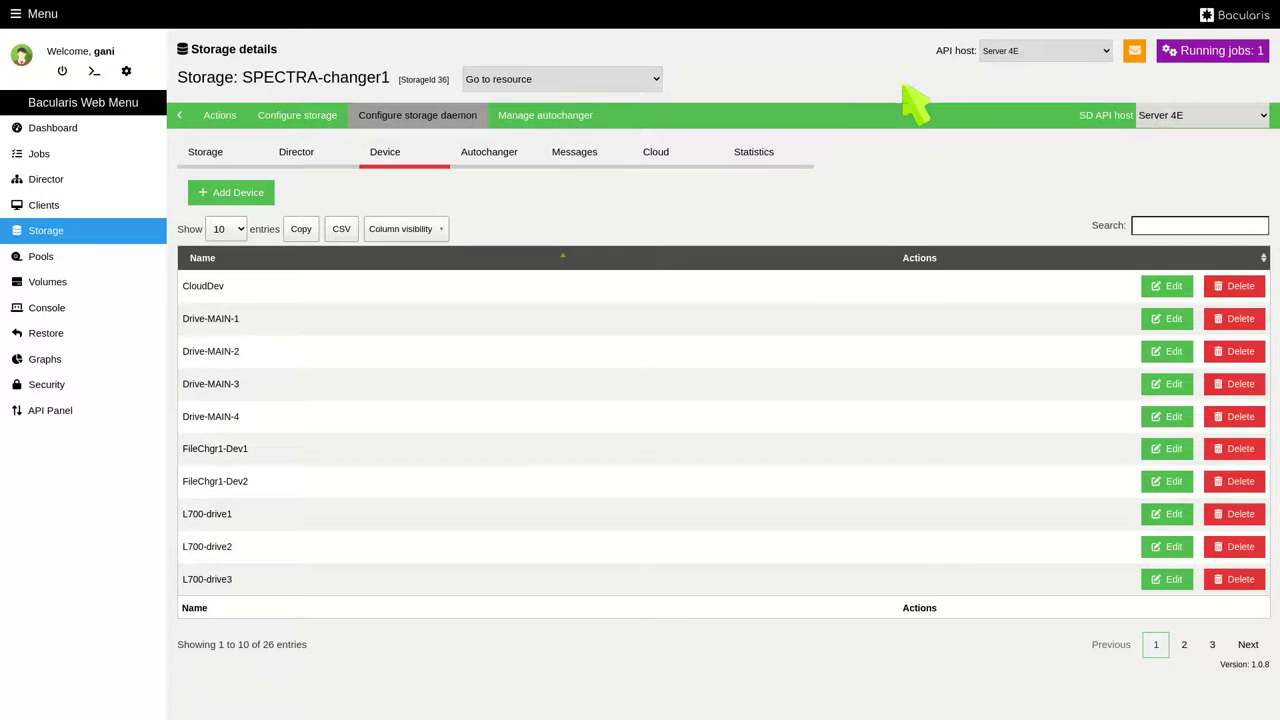
Step: Open autochanger management for SPECTRA-changer1 and look over its tape drives and changer slots
click(581, 128)
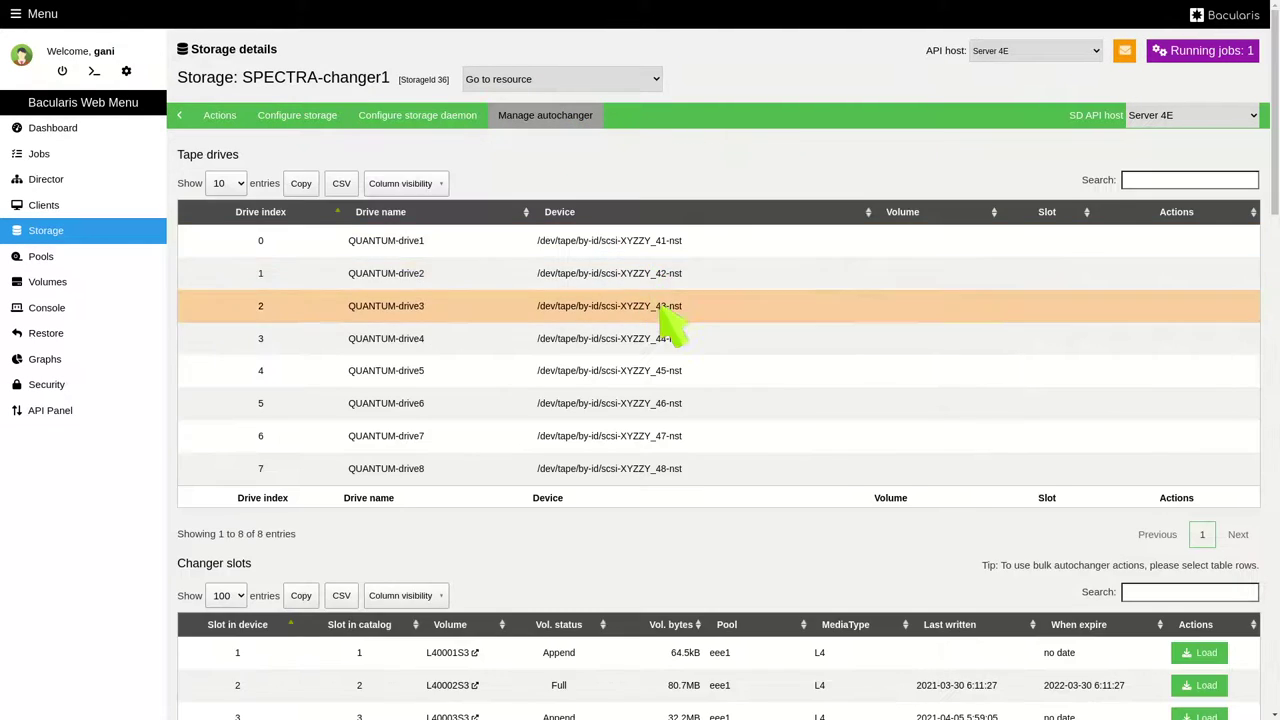
scroll(671, 320, down, 3)
scroll(684, 348, down, 3)
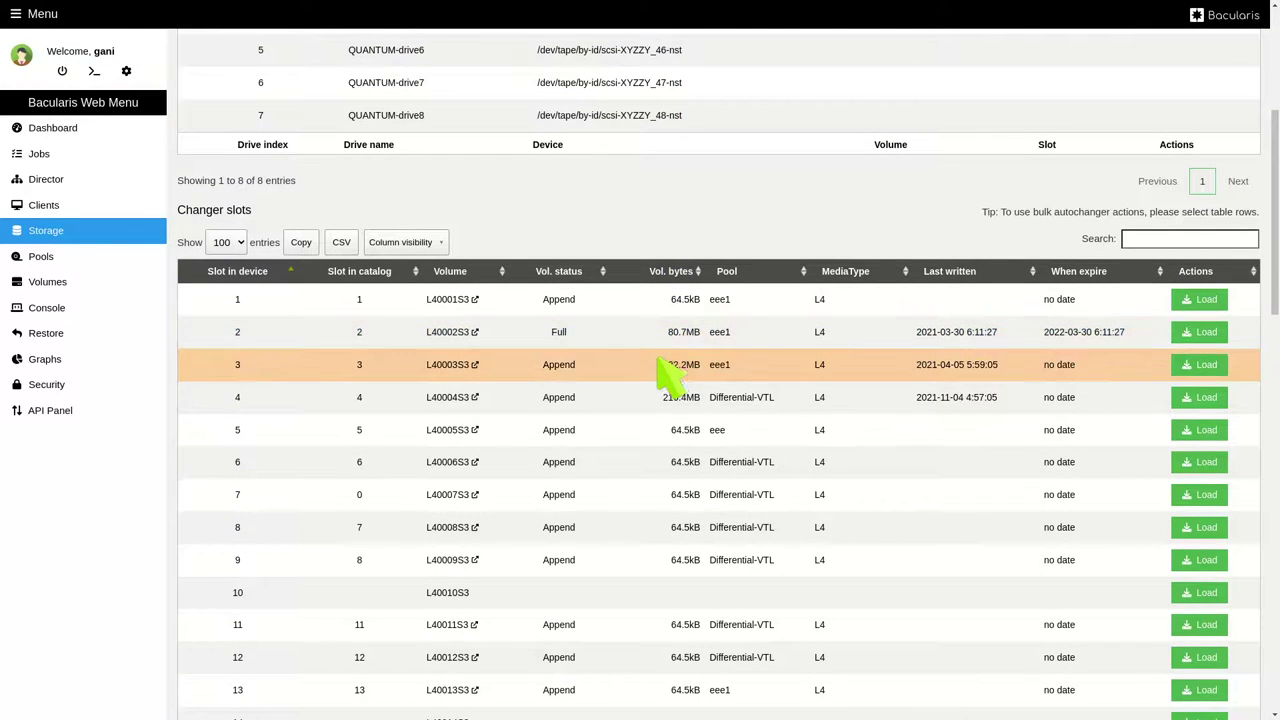
Step: Select changer slots 3, 4, 6 and 8 and view the bulk autochanger actions without running any
click(663, 368)
click(648, 396)
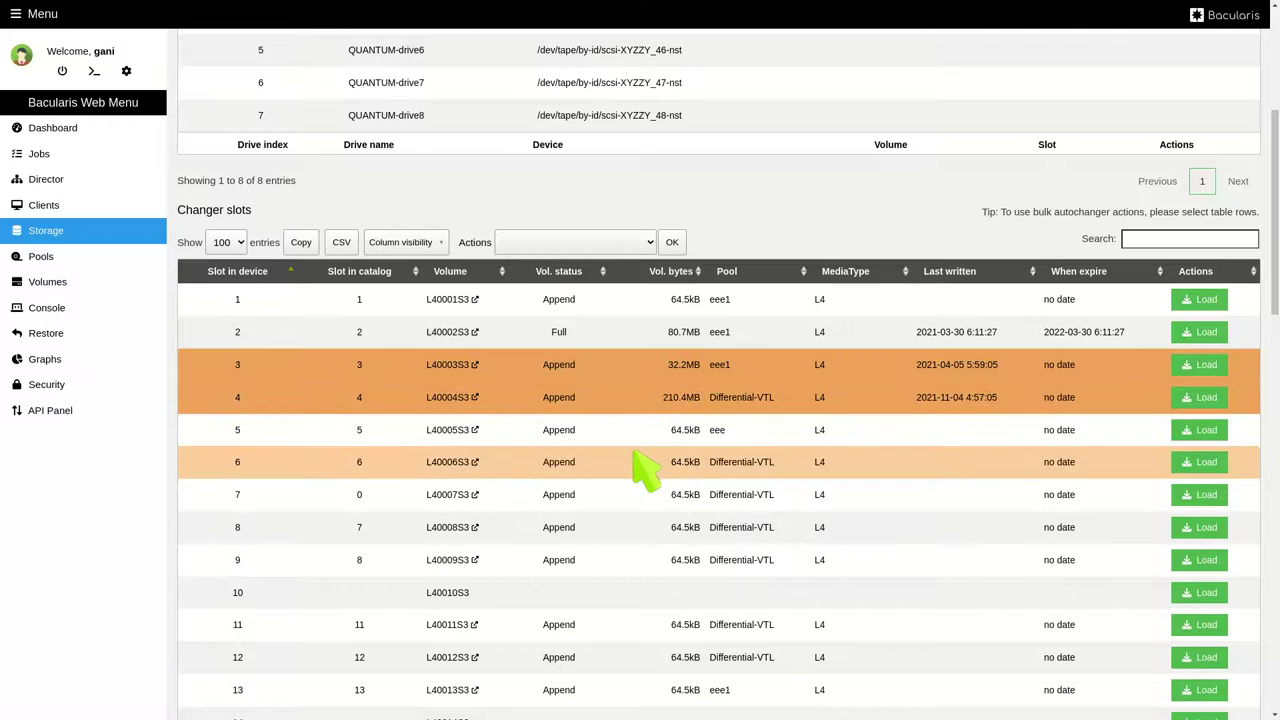
click(630, 464)
click(620, 533)
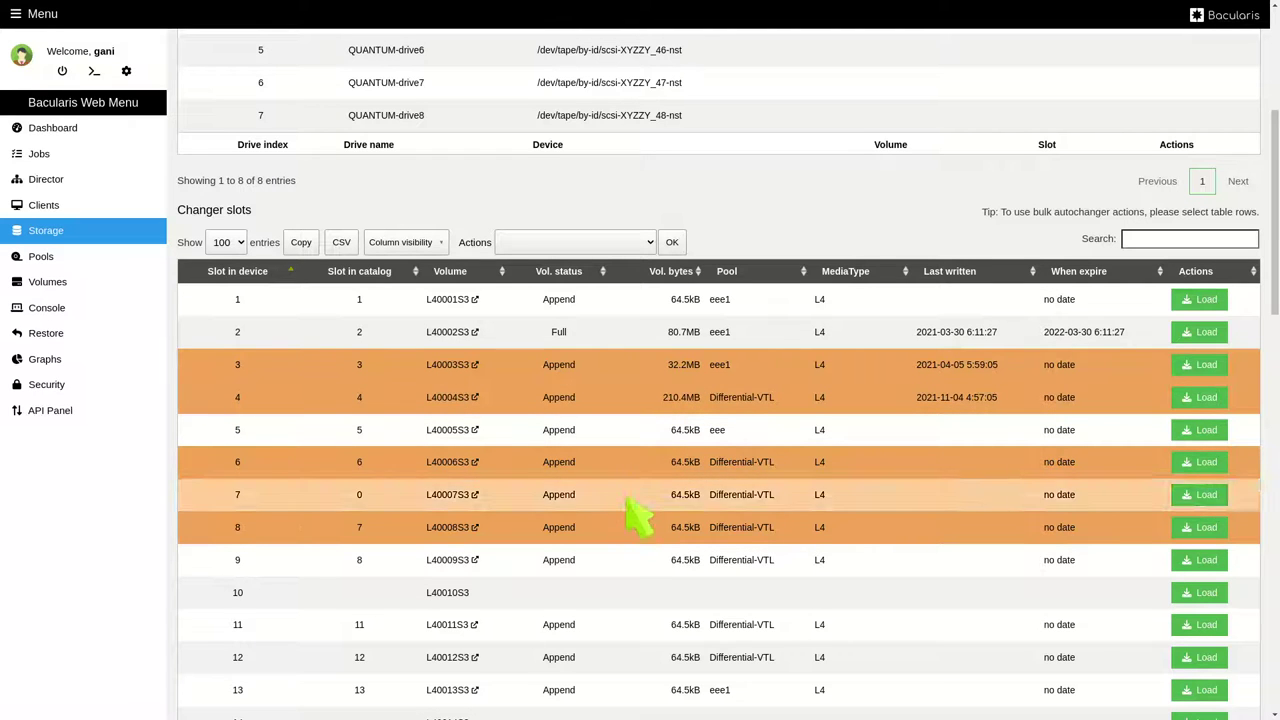
click(641, 244)
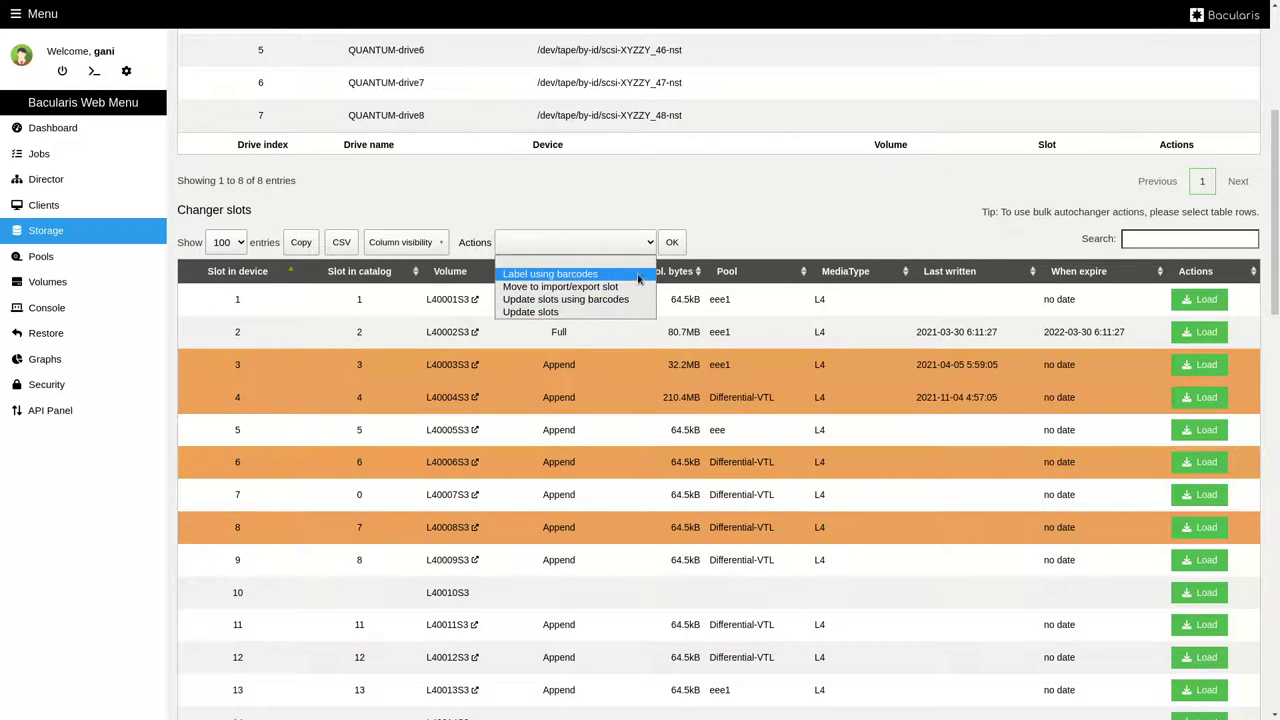
click(734, 238)
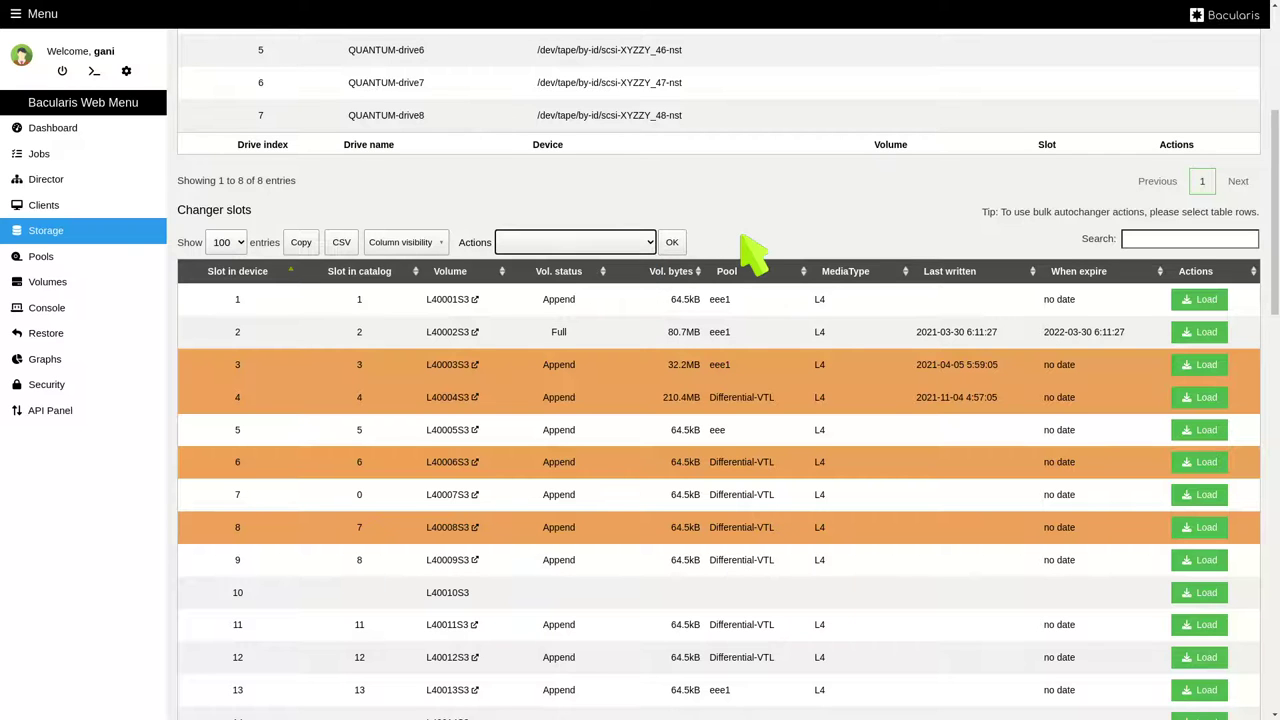
scroll(755, 255, up, 3)
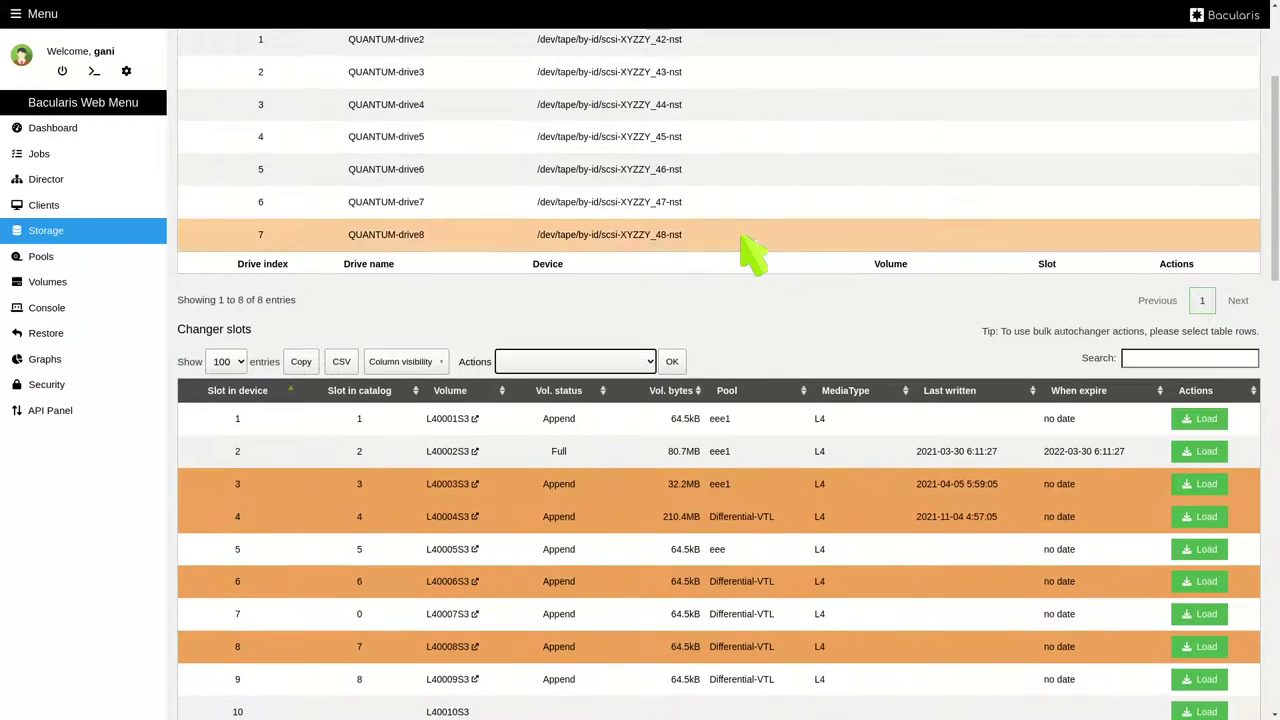
scroll(755, 255, up, 1)
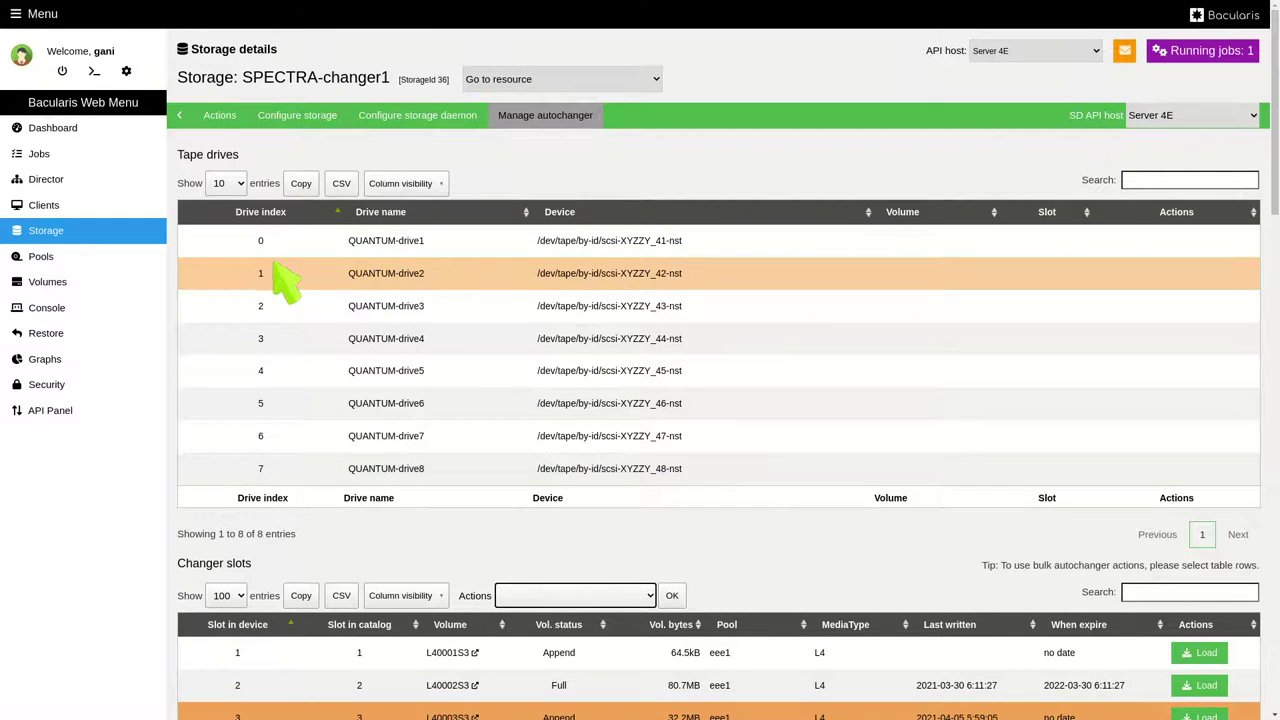
Step: Open the Full-VTL pool's details and view its volume status graph, volumes and configuration
click(88, 256)
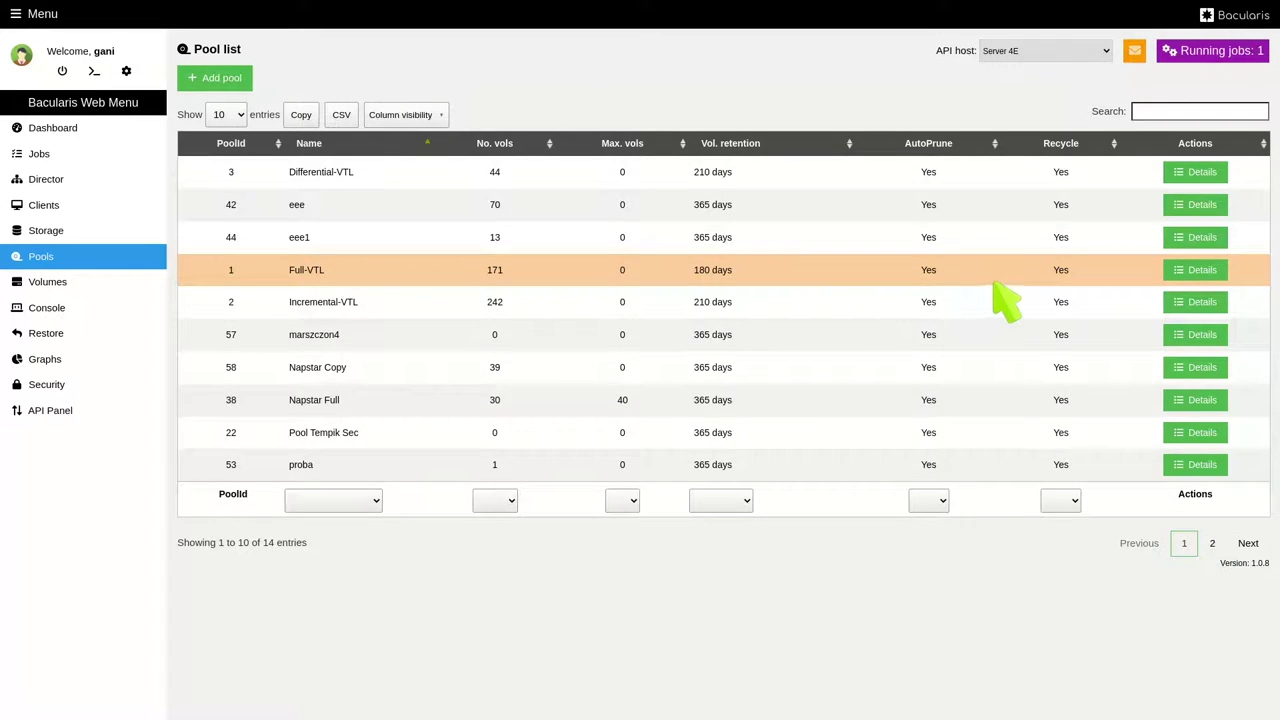
click(1196, 270)
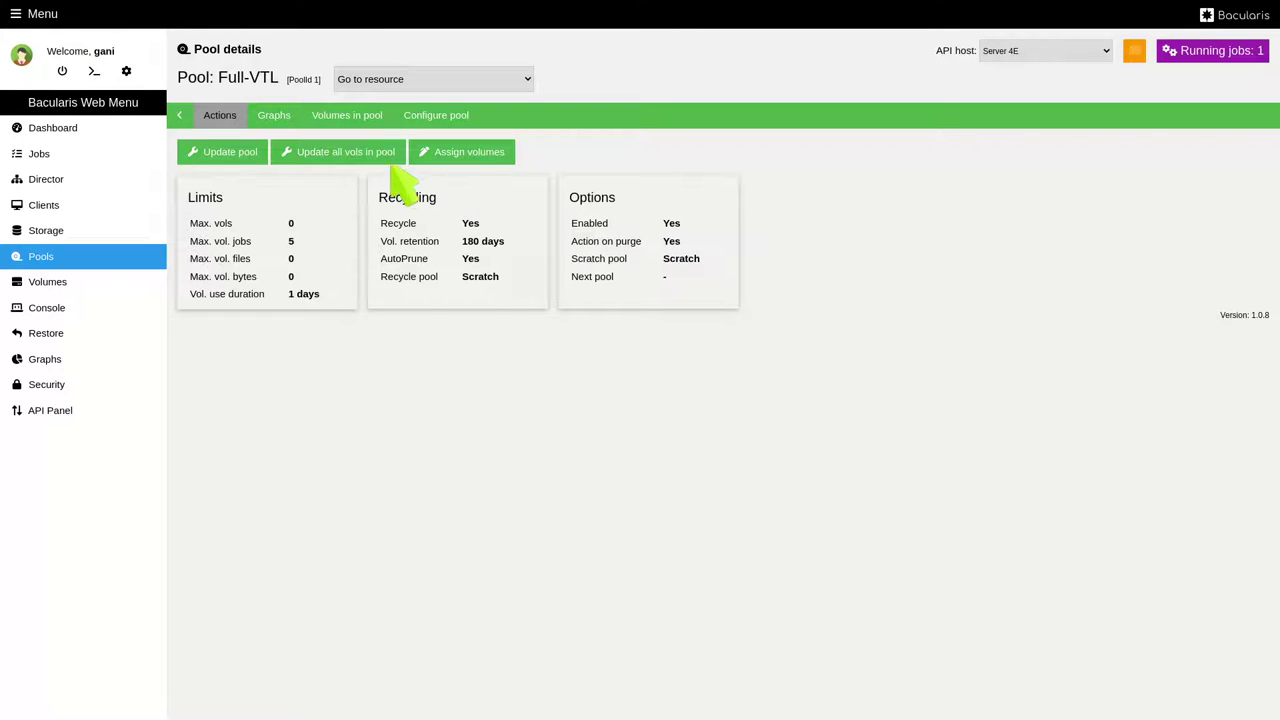
click(285, 135)
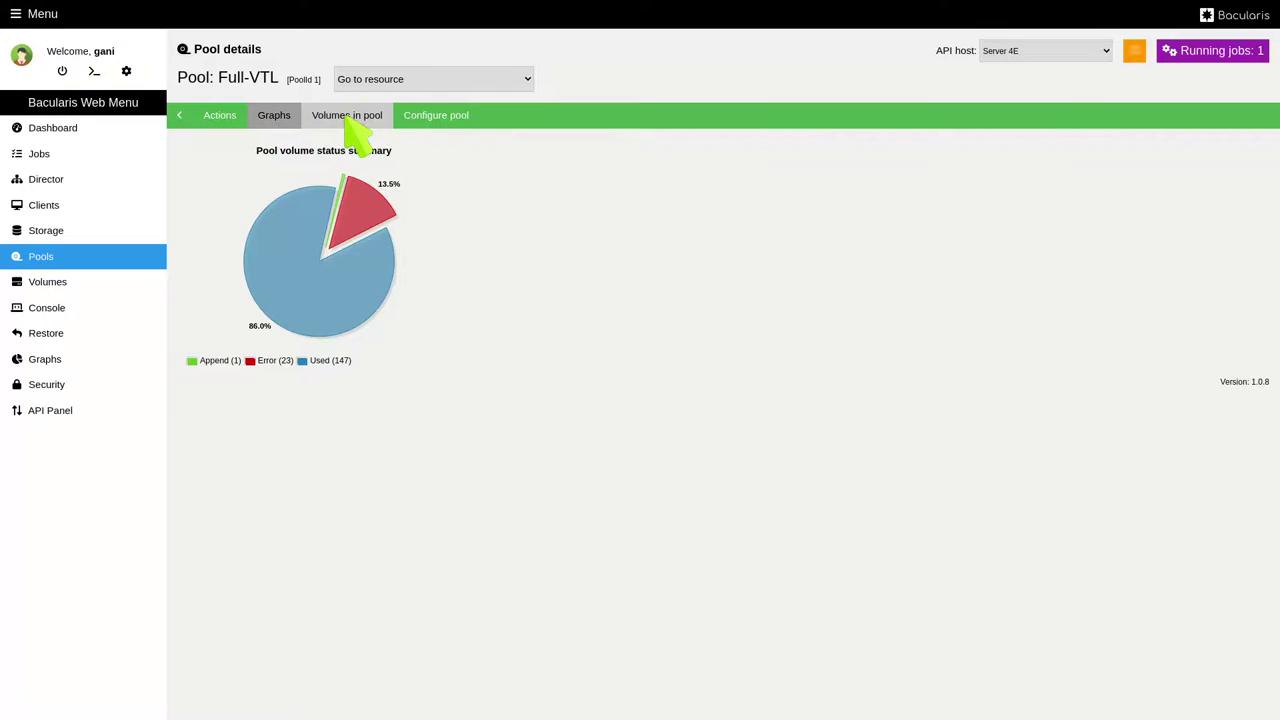
click(352, 125)
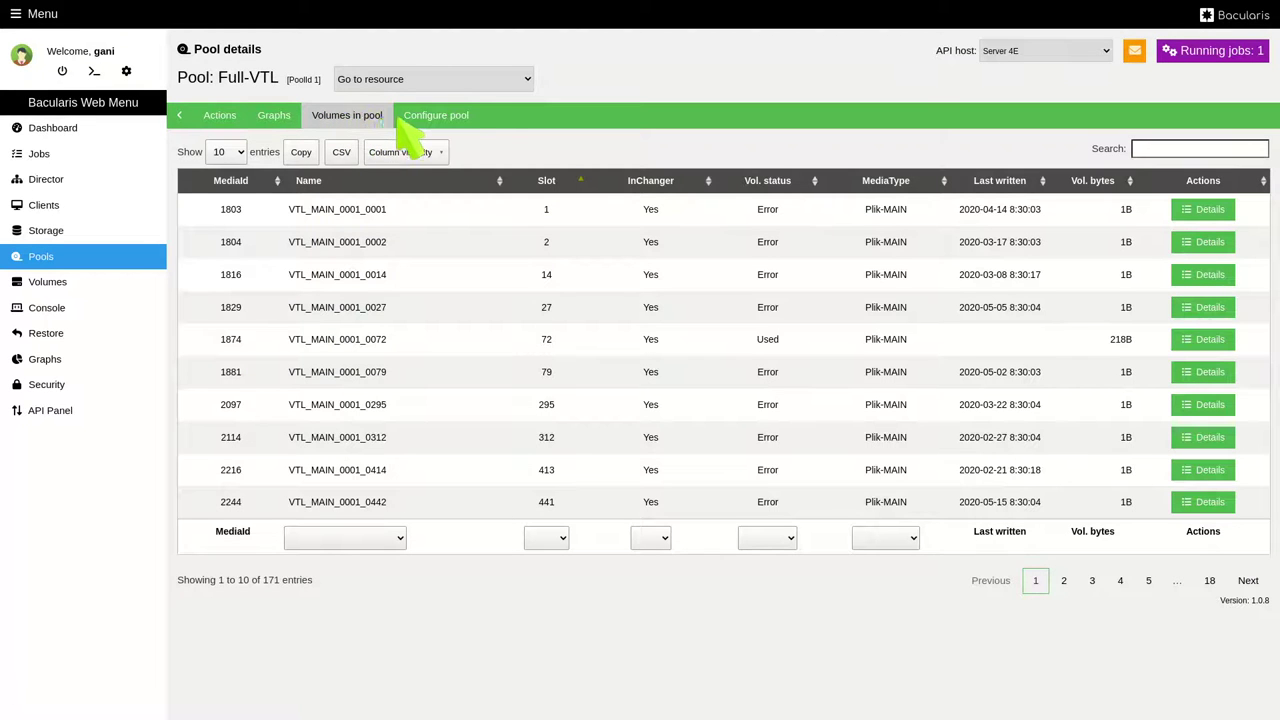
click(464, 140)
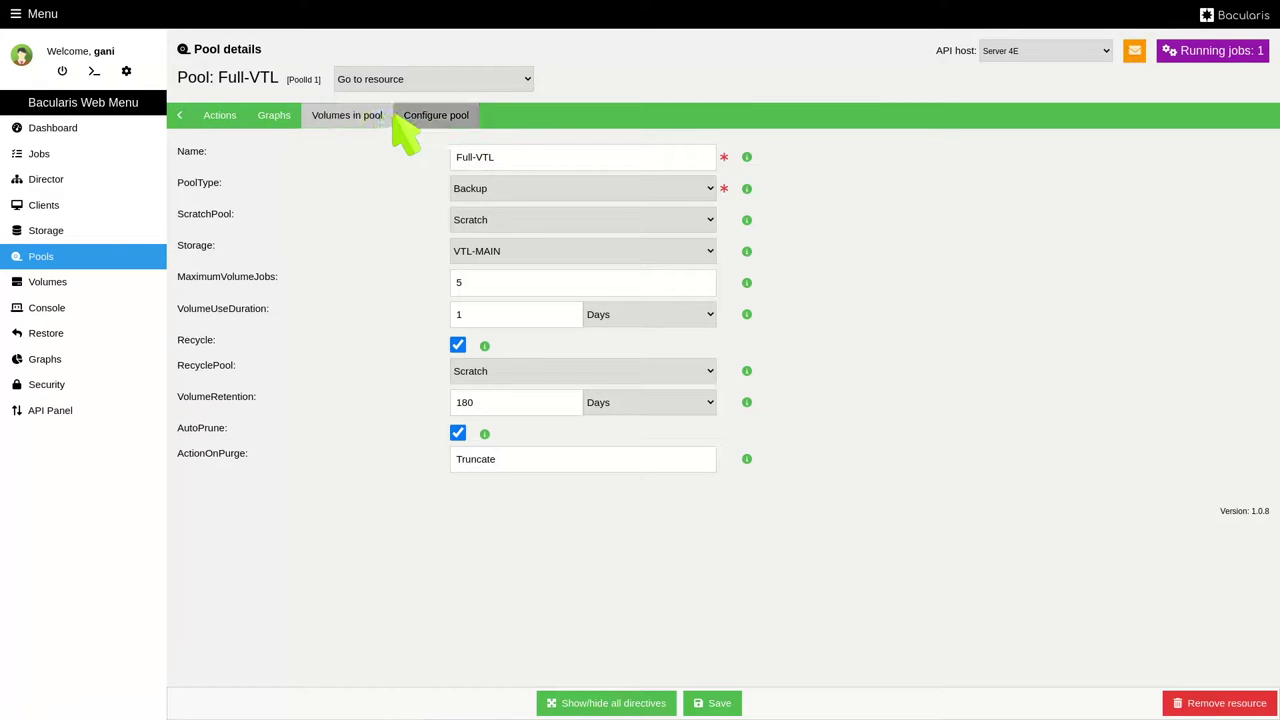
Step: Go back through the Full-VTL volume list to its graph, and switch to the eee1 pool's volume status graph
click(352, 118)
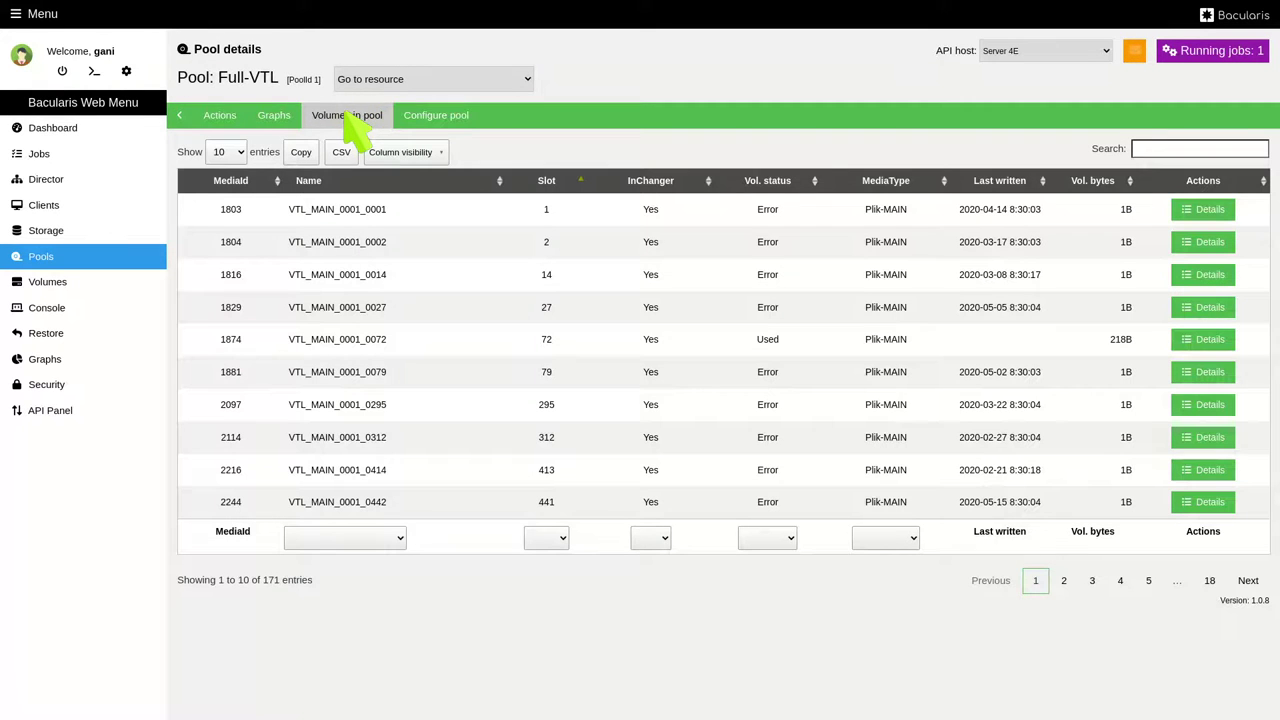
click(295, 122)
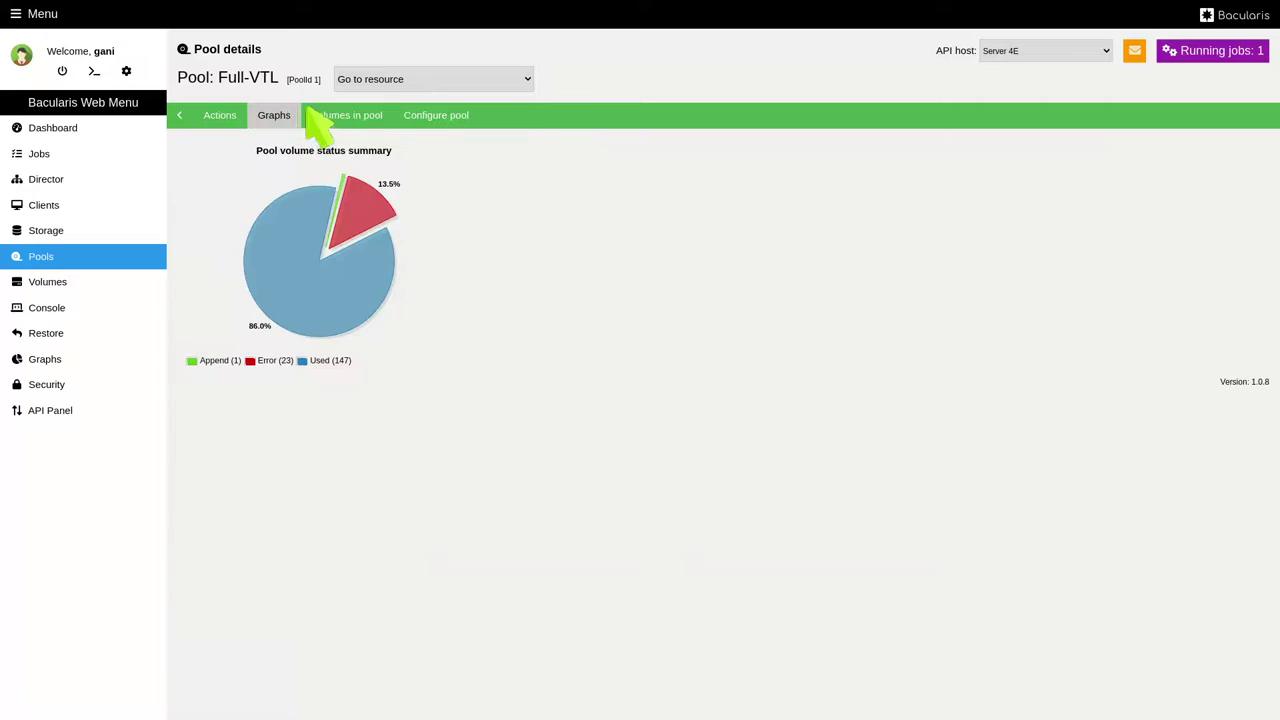
click(455, 85)
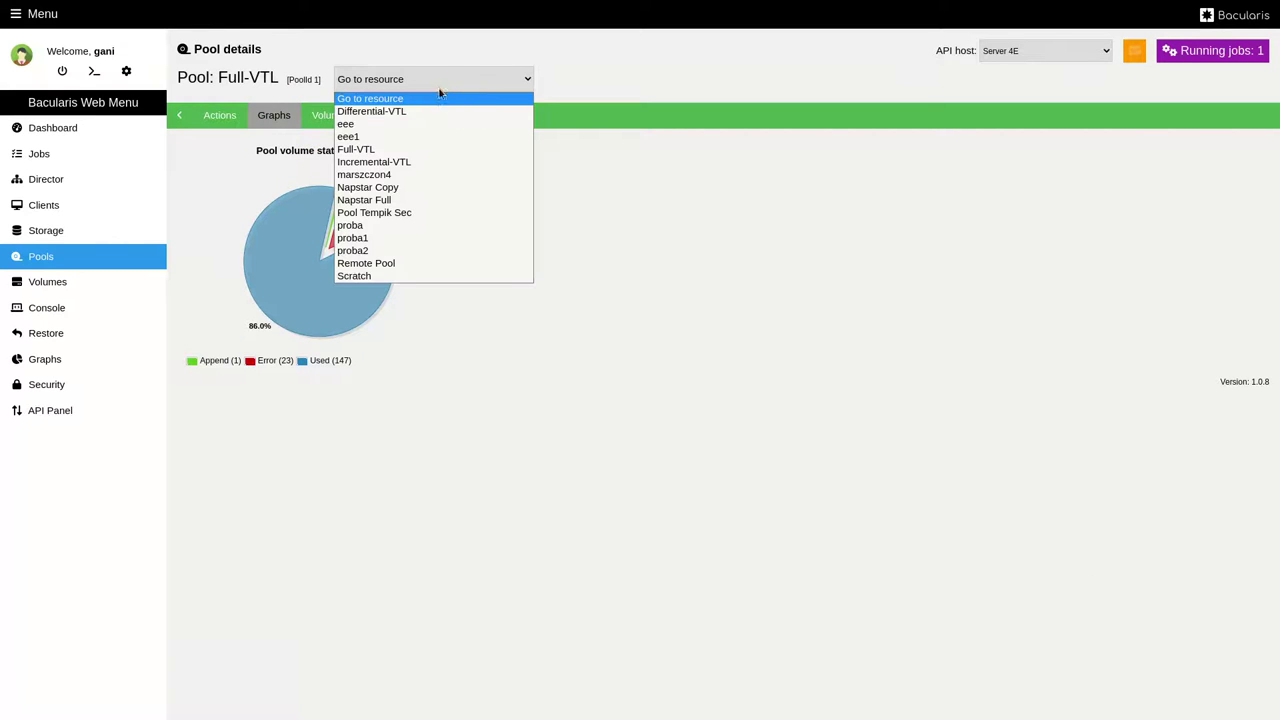
click(432, 136)
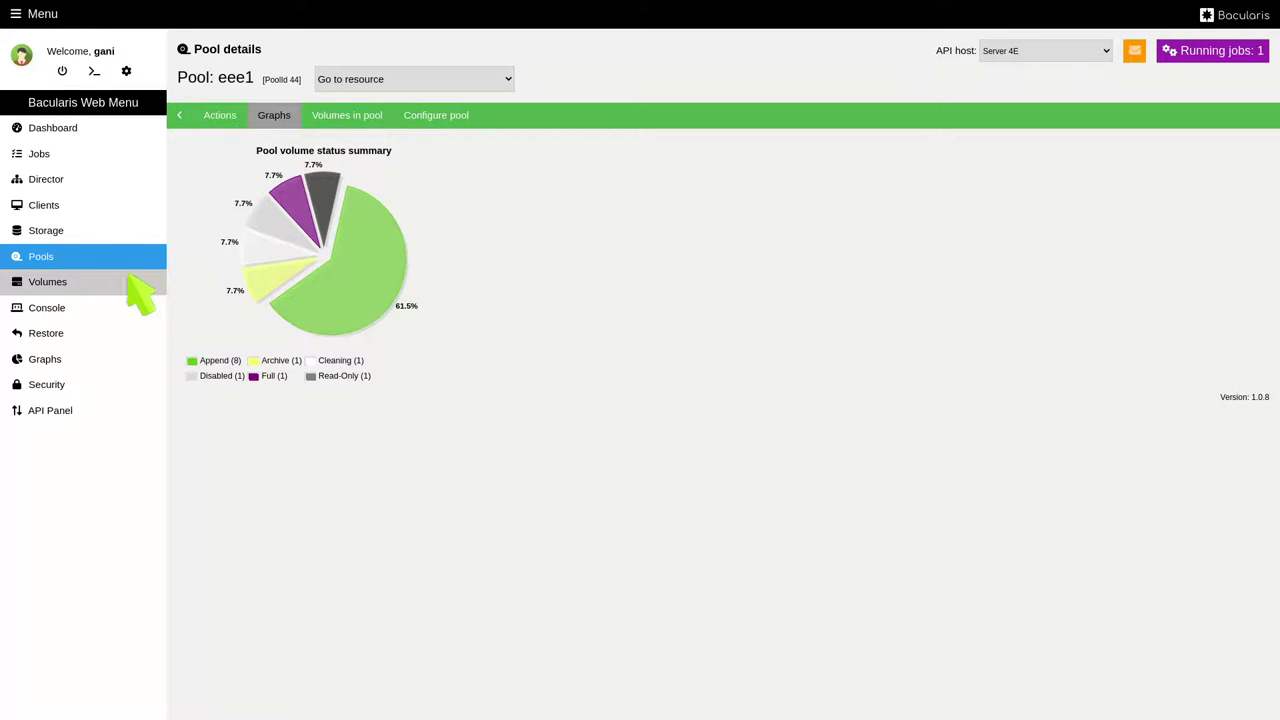
Step: Open the details of volume TapeDaily-4042 and view its jobs and configuration
click(60, 281)
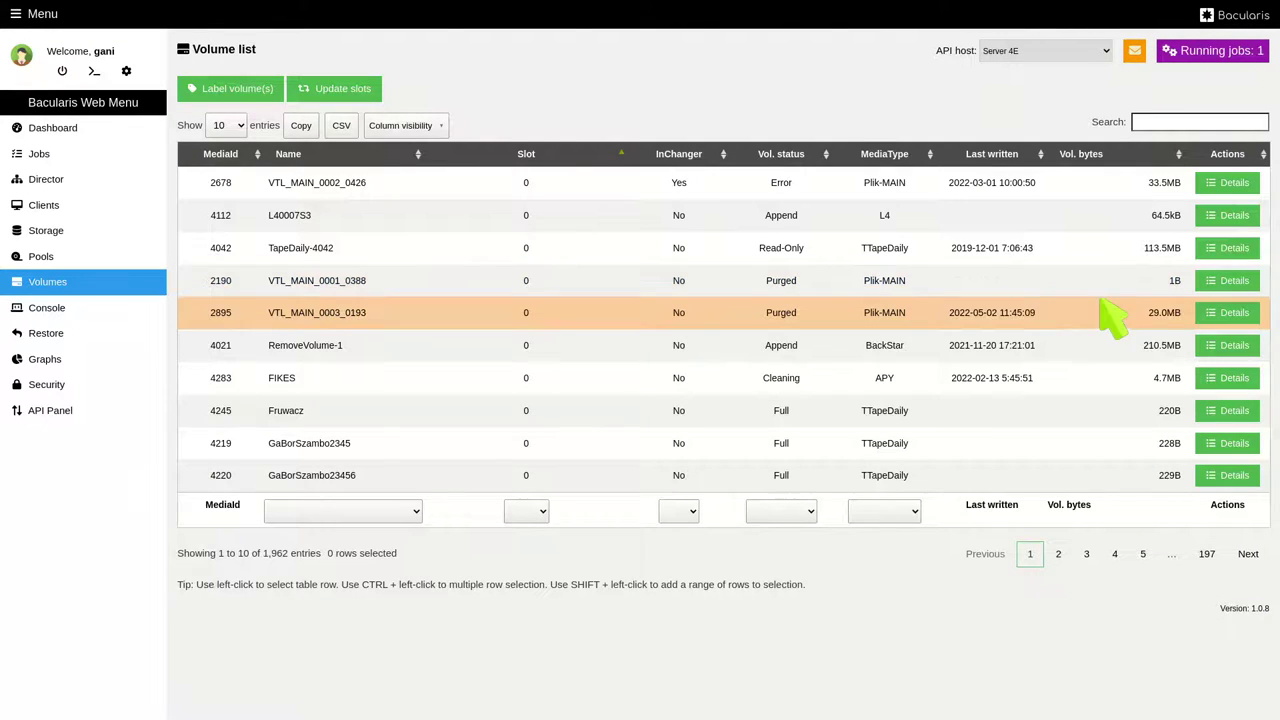
click(1225, 248)
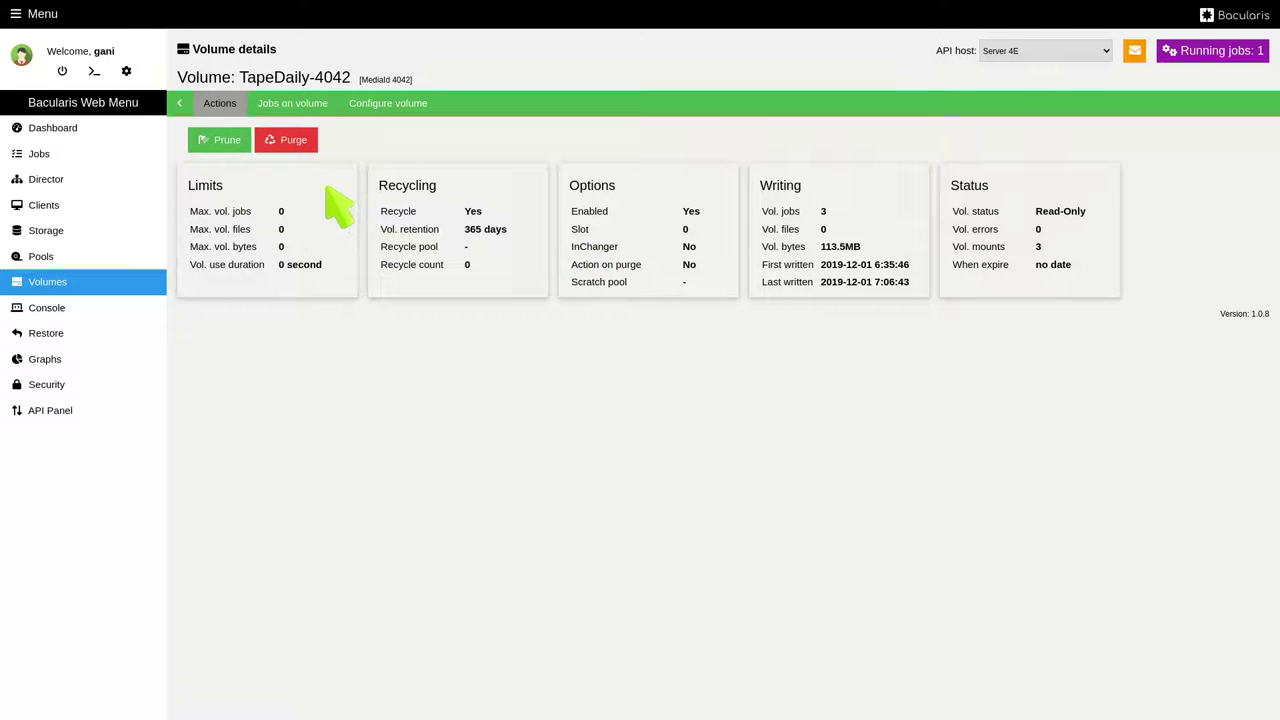
click(295, 105)
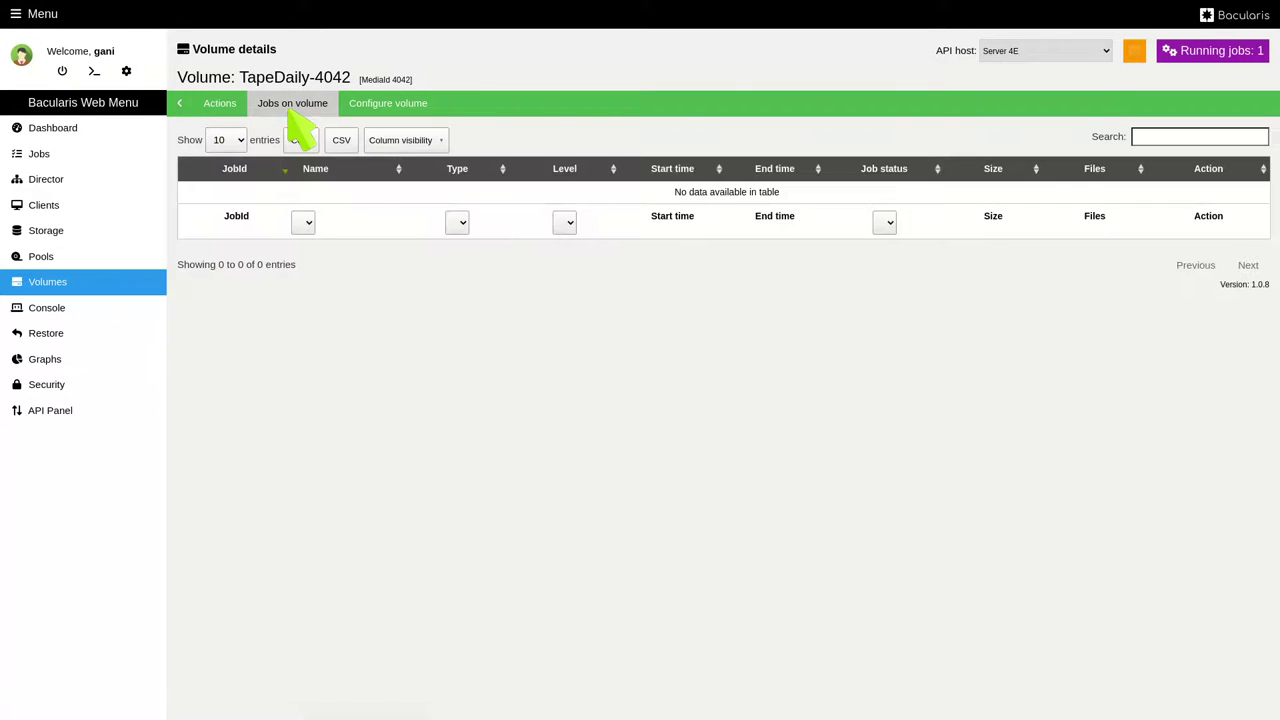
click(386, 105)
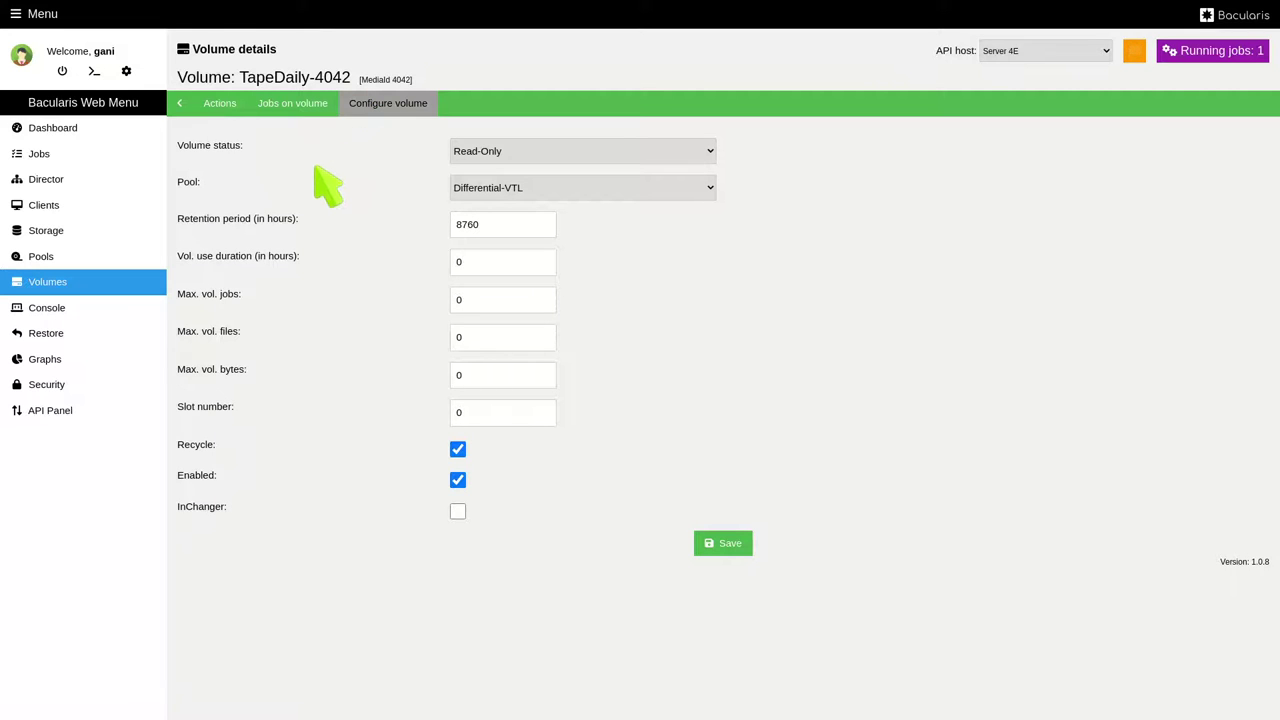
Step: Start the restore wizard with darkstar-fd as source client and choose the s30 webpages - db dump backup, job 24197
click(74, 333)
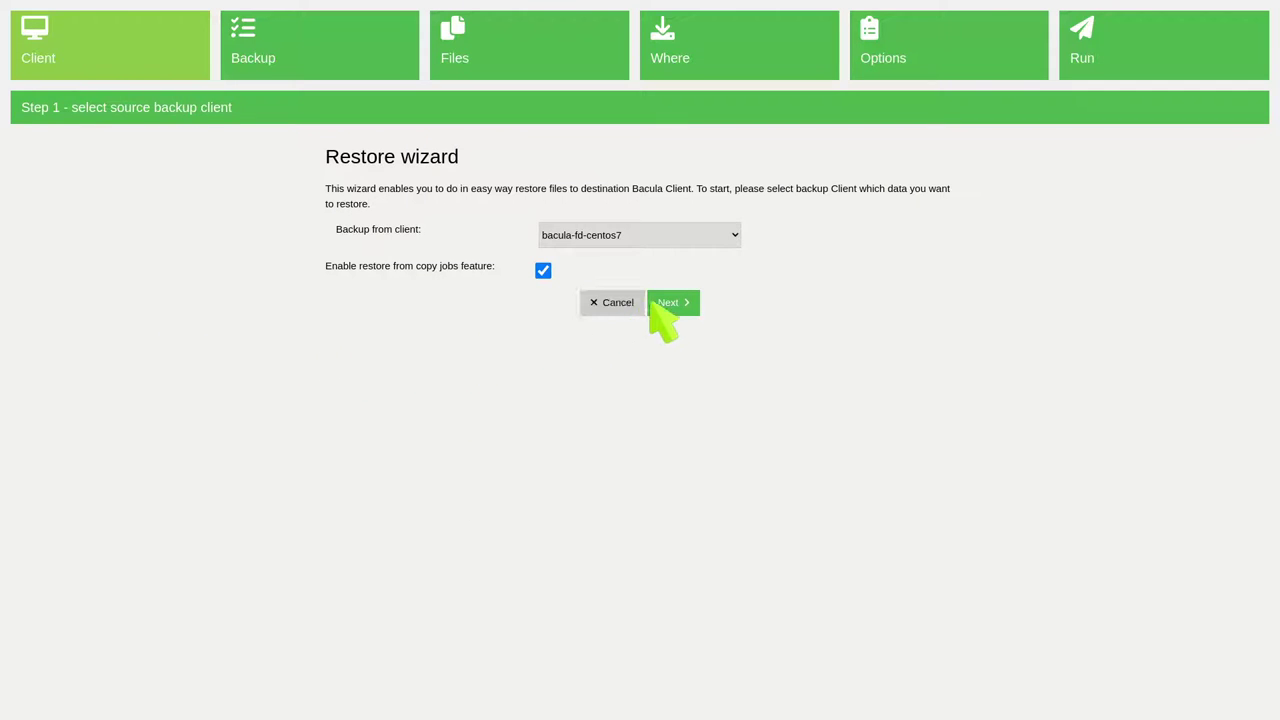
click(704, 237)
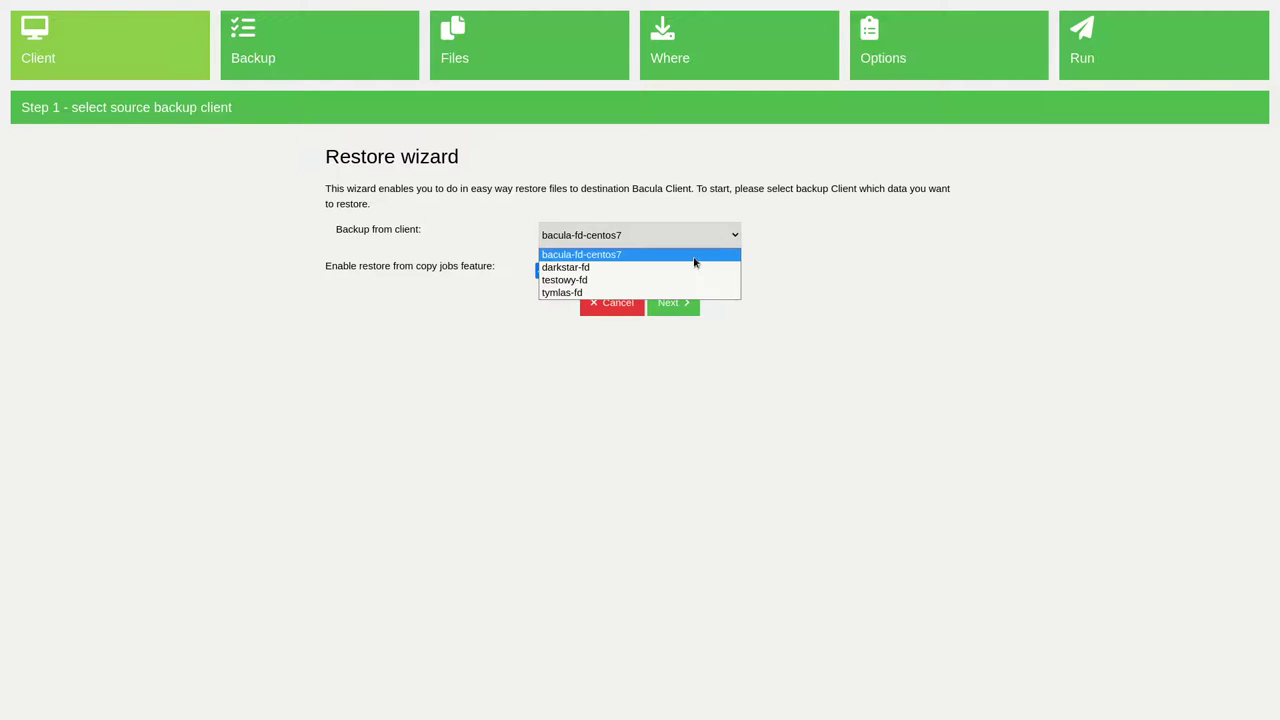
click(696, 267)
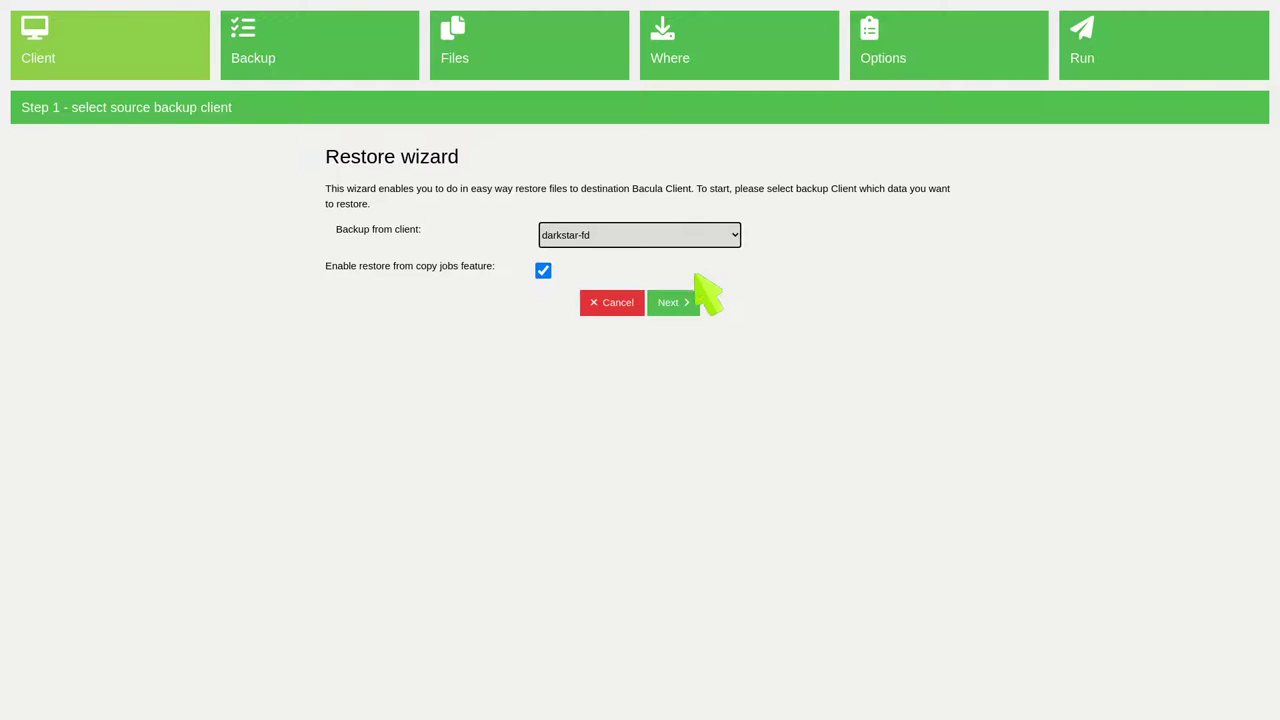
click(676, 302)
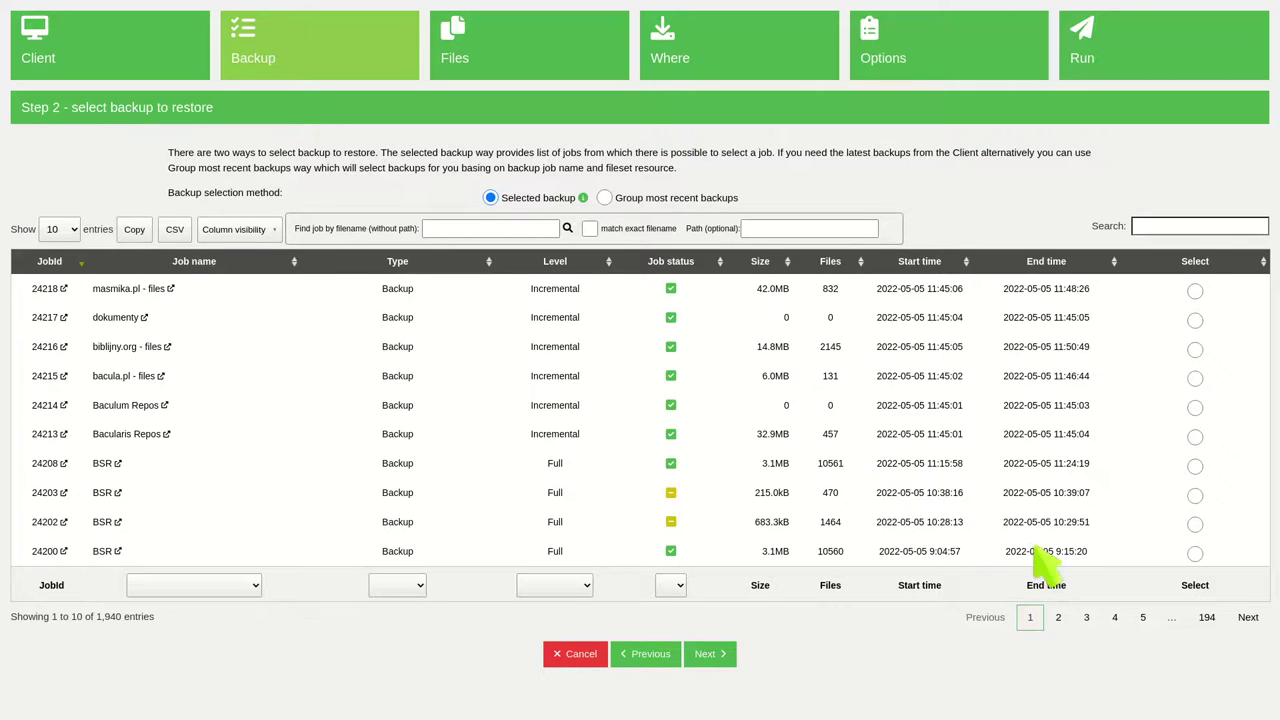
click(1060, 614)
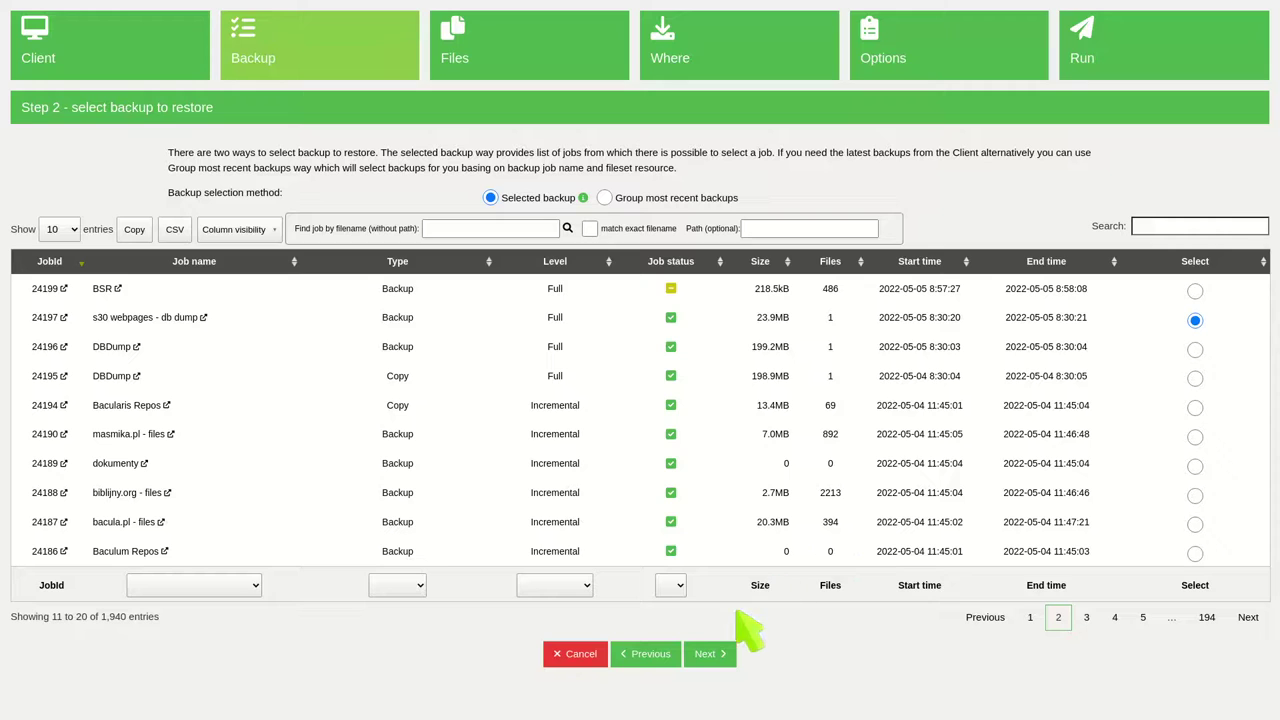
click(706, 653)
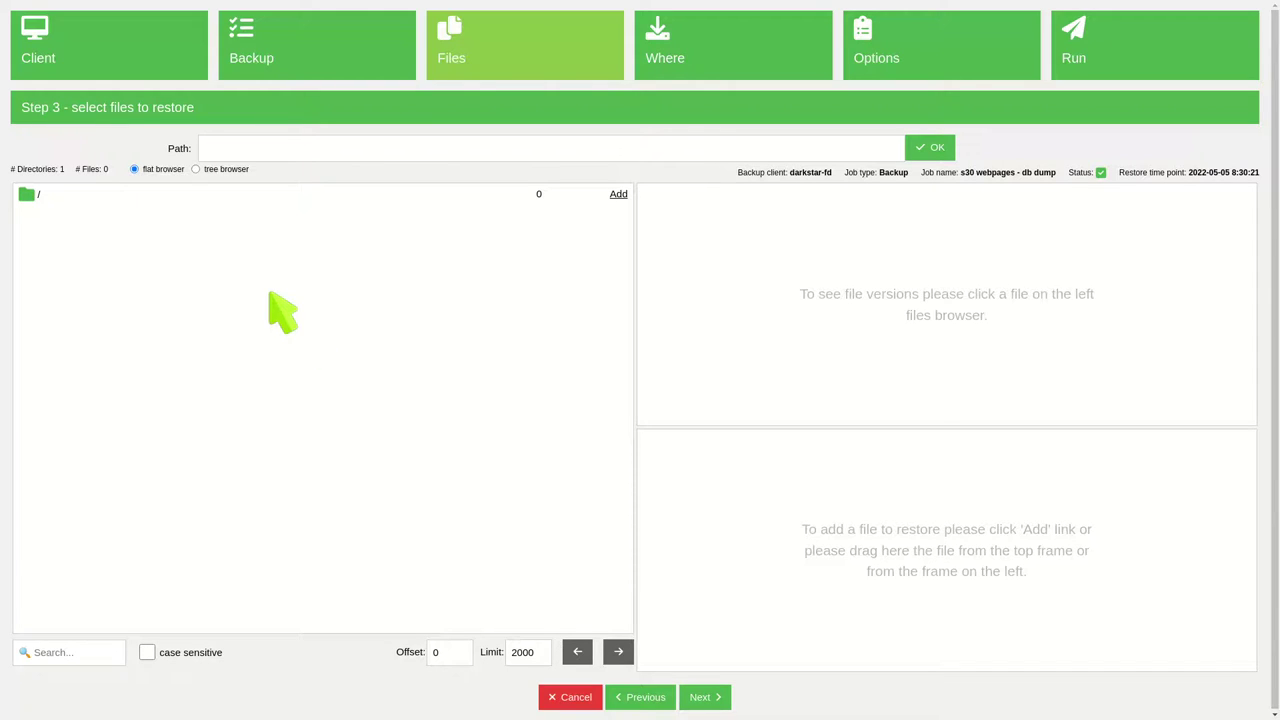
Step: Switch to the tree browser, expand /usr/local/bacula/working, and add biblia.sql to the files to restore
click(210, 170)
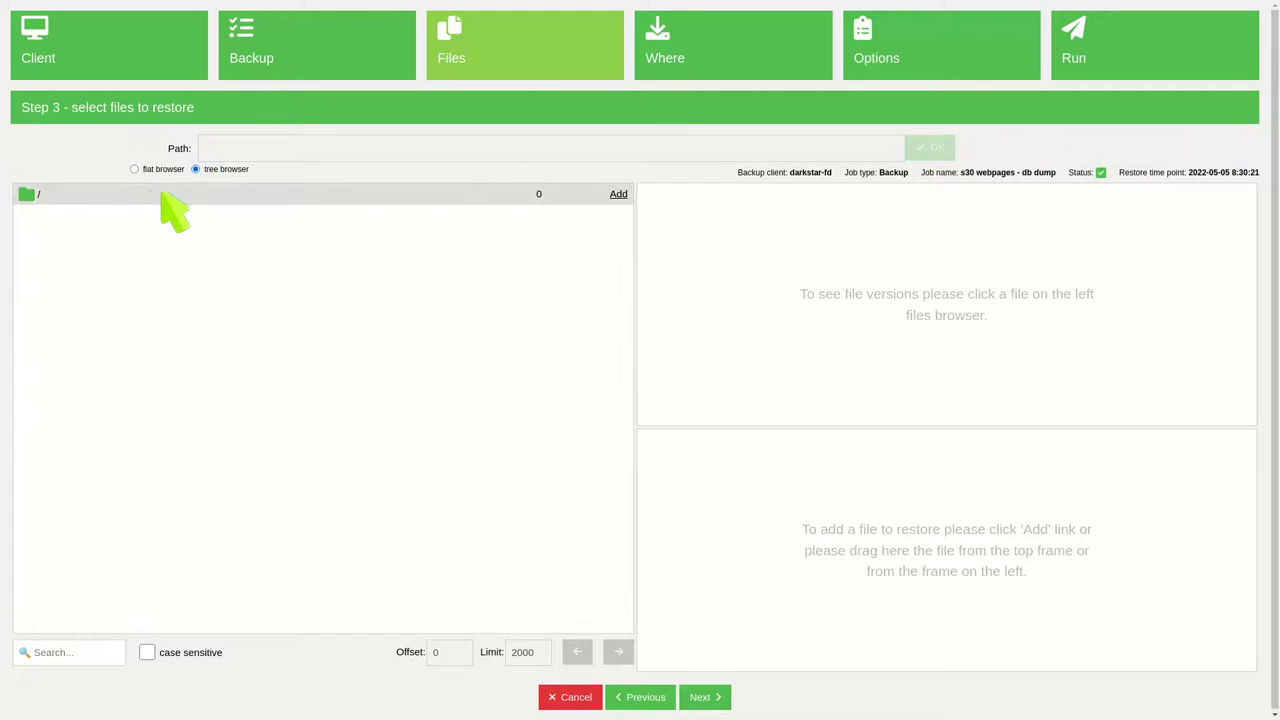
click(147, 192)
click(146, 213)
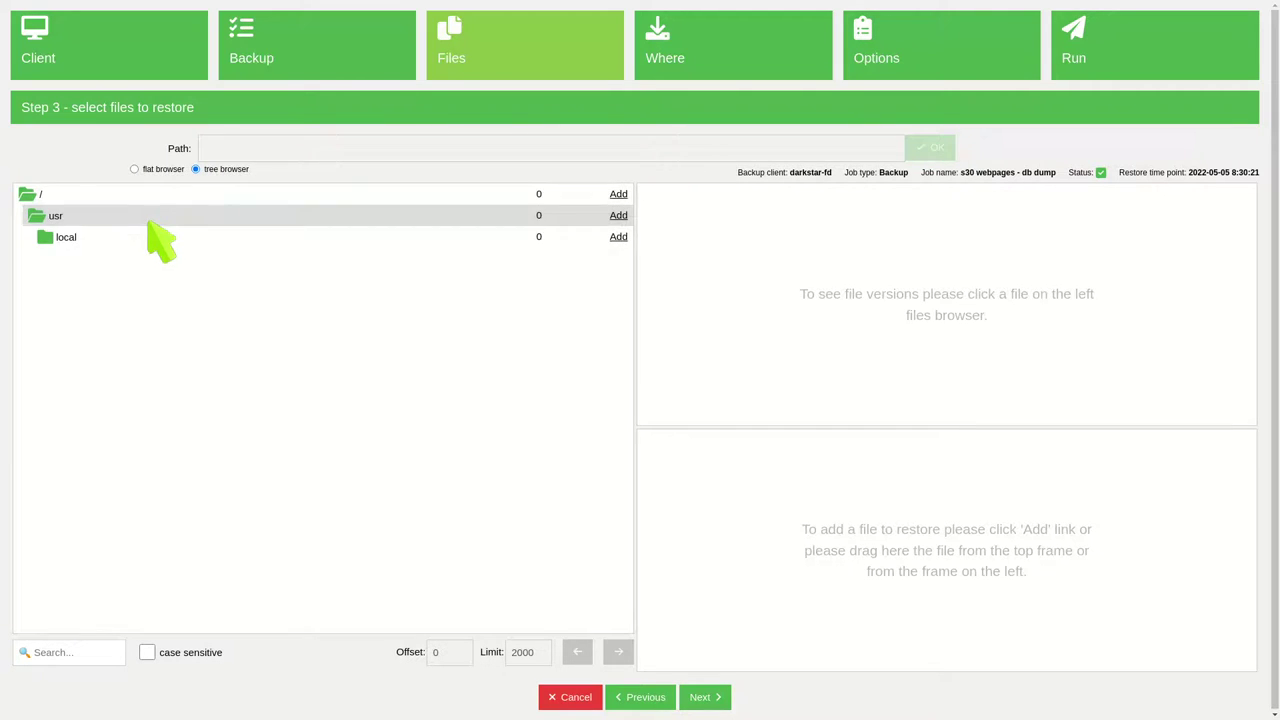
click(149, 230)
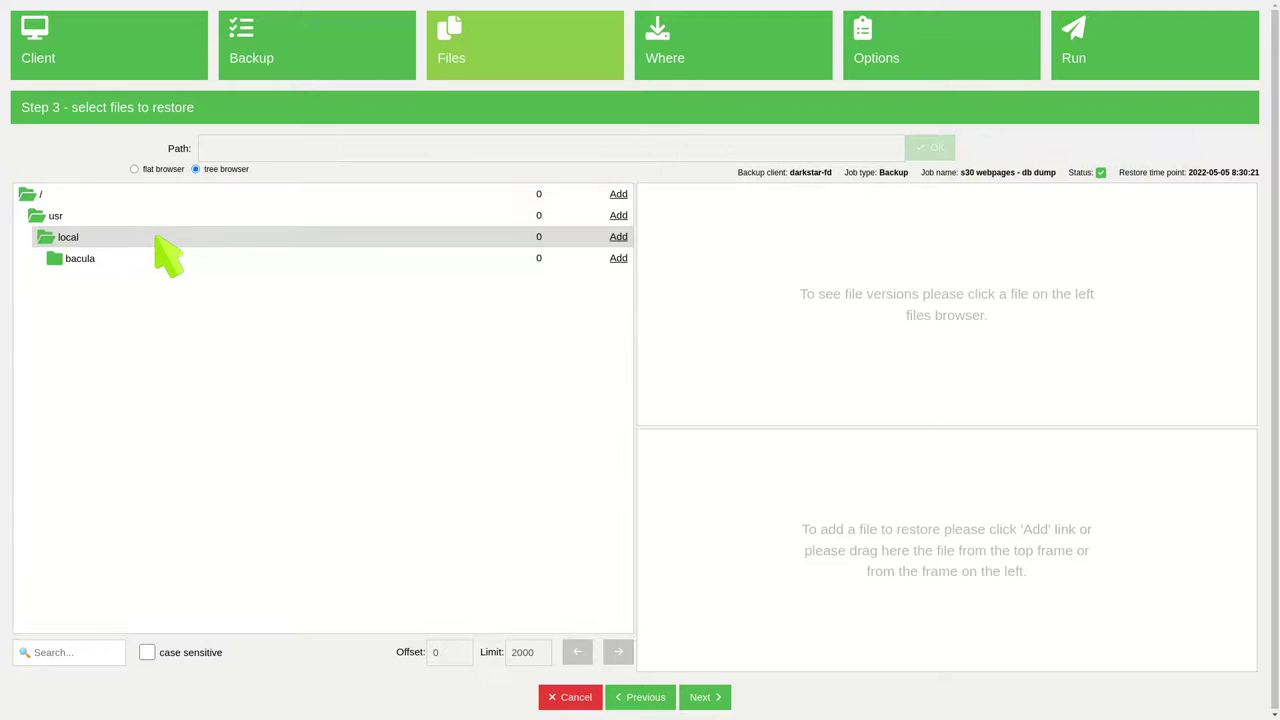
click(162, 251)
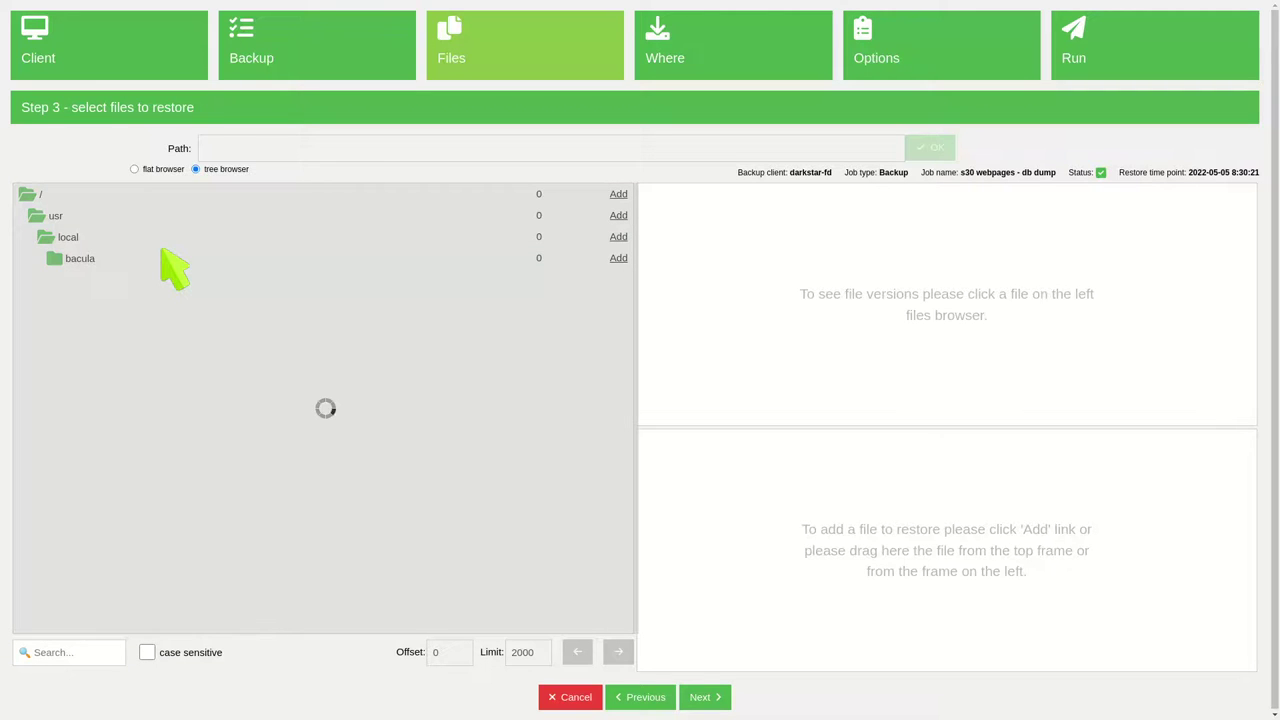
click(164, 276)
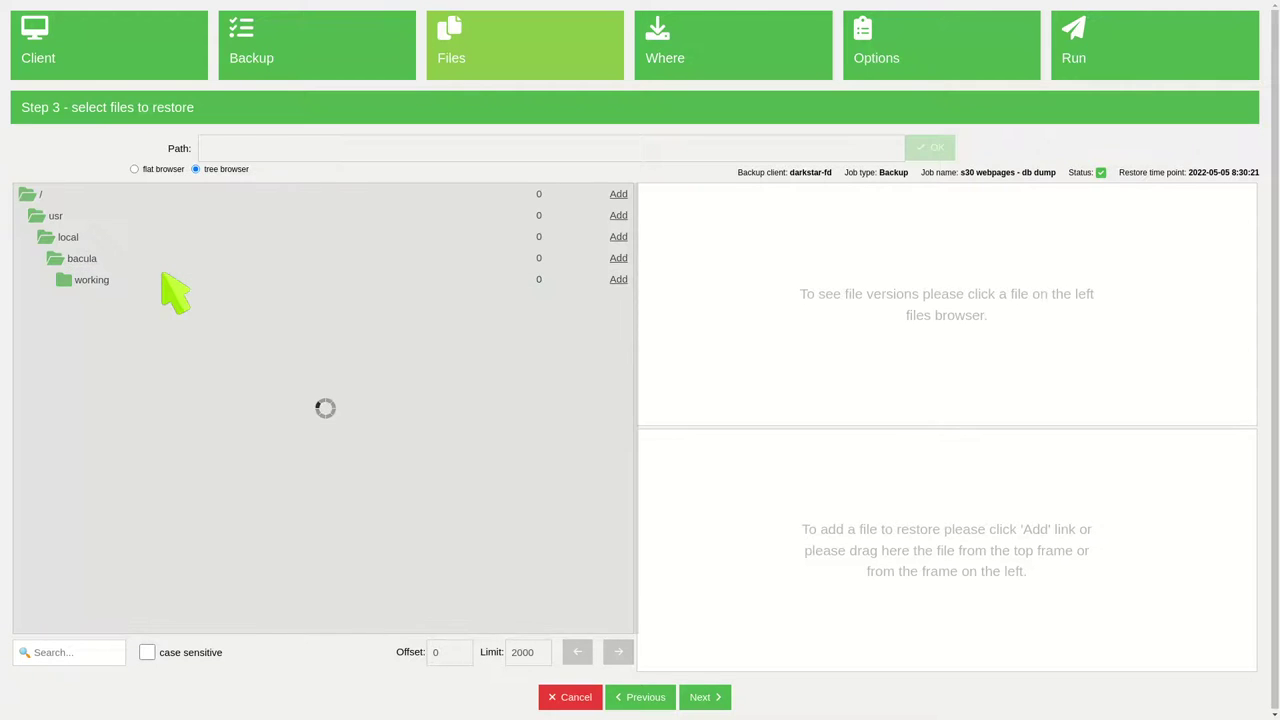
drag(157, 300, 766, 484)
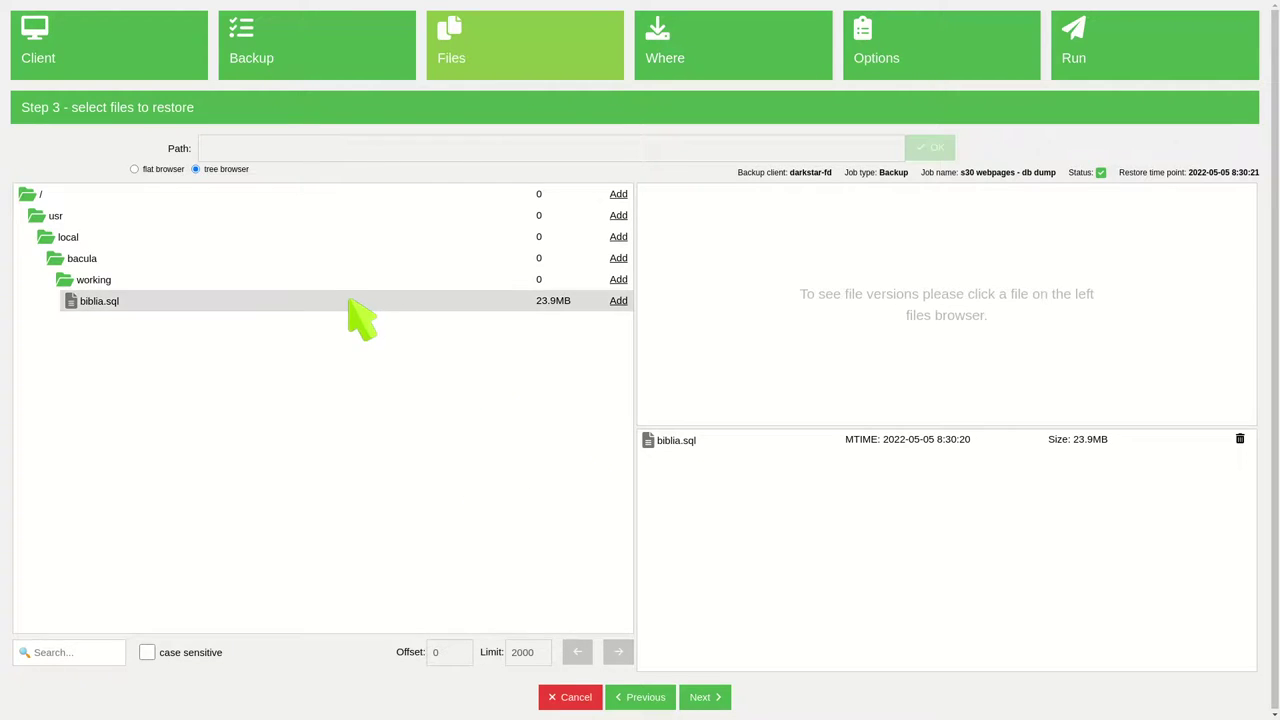
Step: Look through the backed-up versions of biblia.sql and proceed to the restore destination step
click(350, 300)
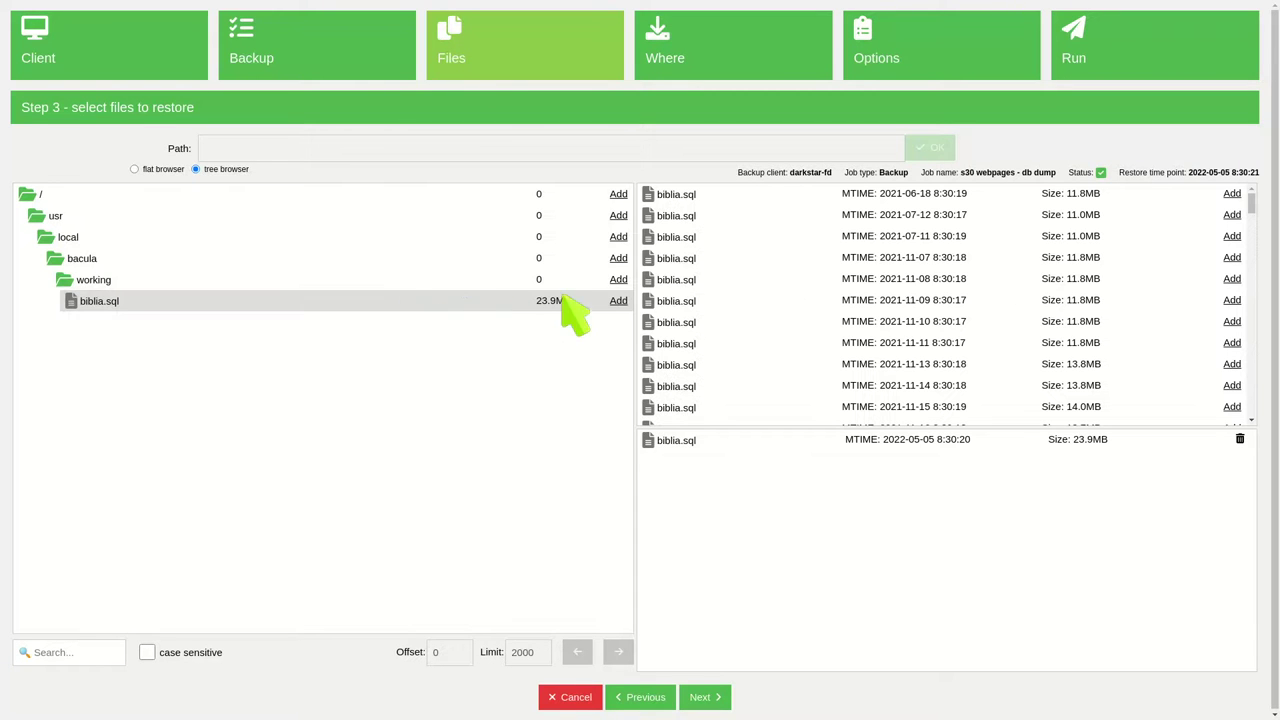
scroll(735, 255, down, 5)
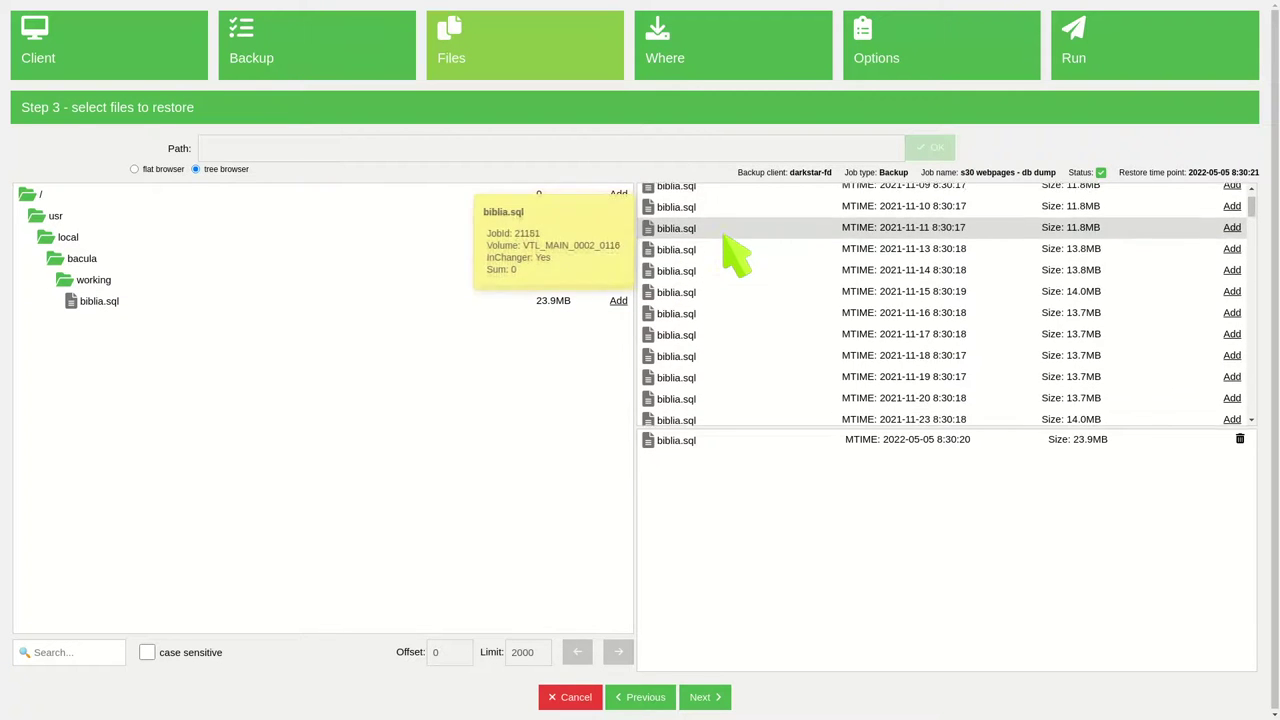
scroll(735, 255, down, 1)
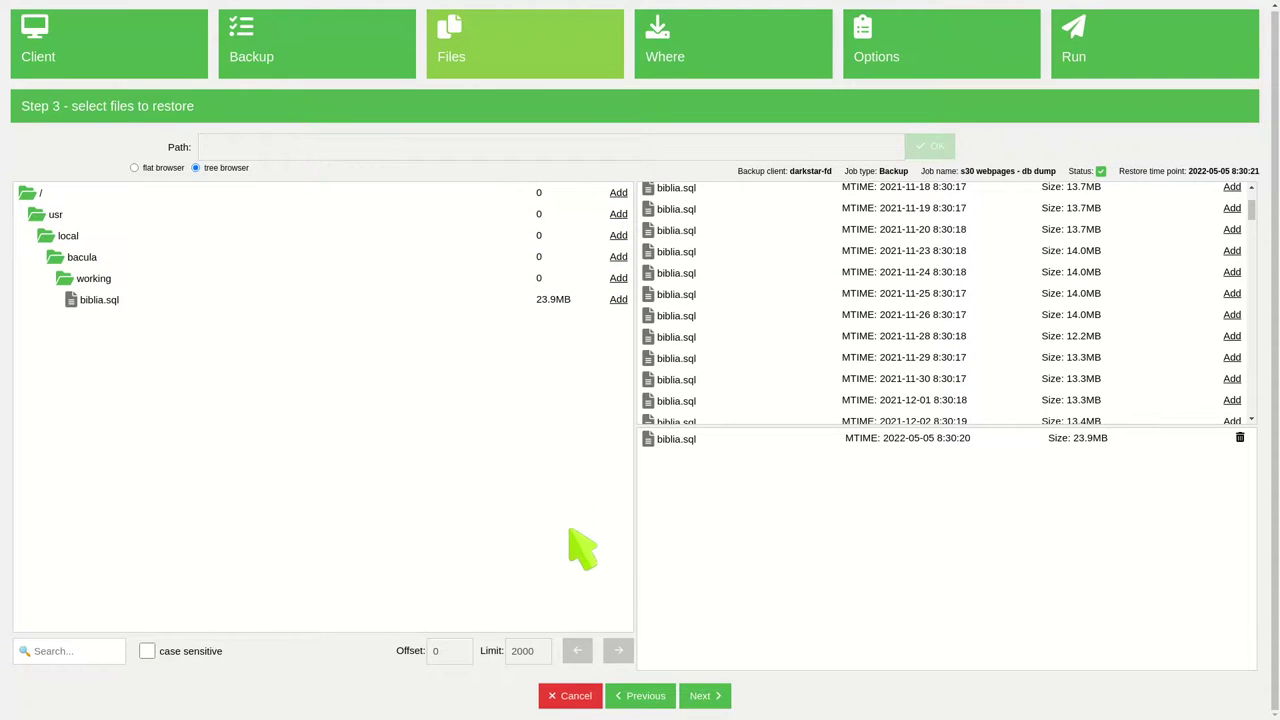
click(698, 695)
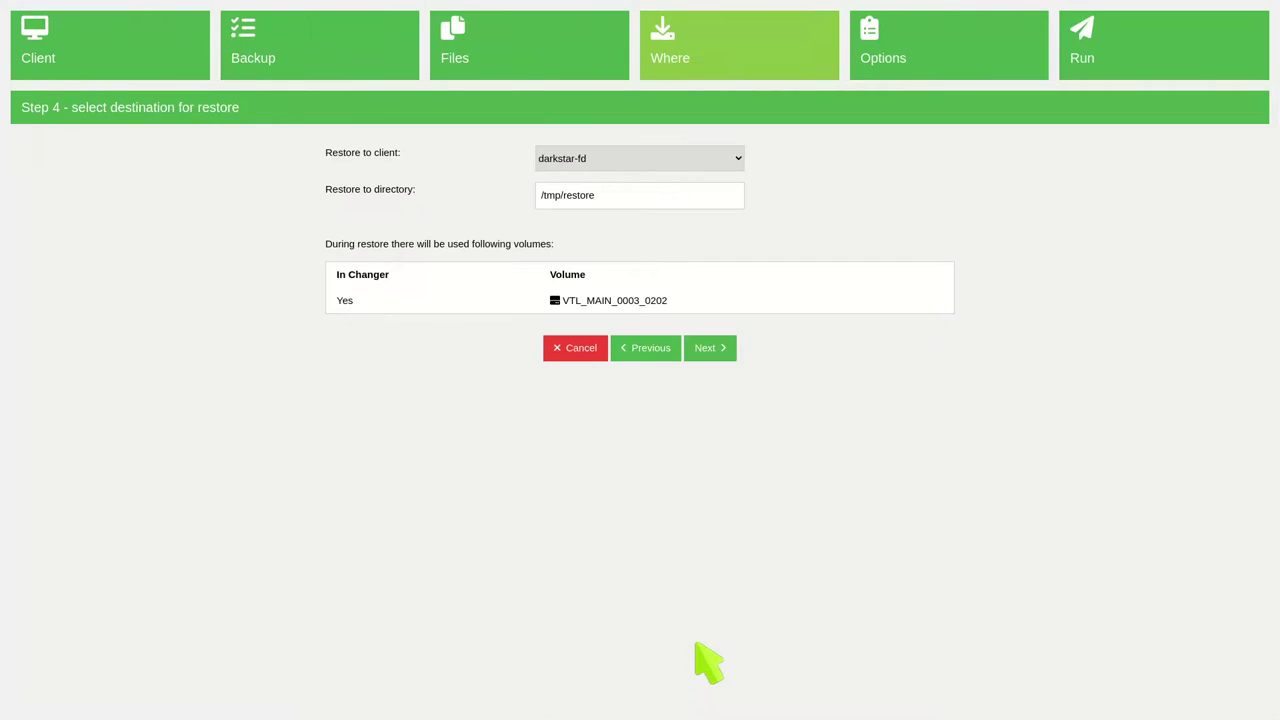
Step: Run the restore to /tmp/restore on darkstar-fd with the RestoreFiles job, without replacing or relocating files
click(710, 348)
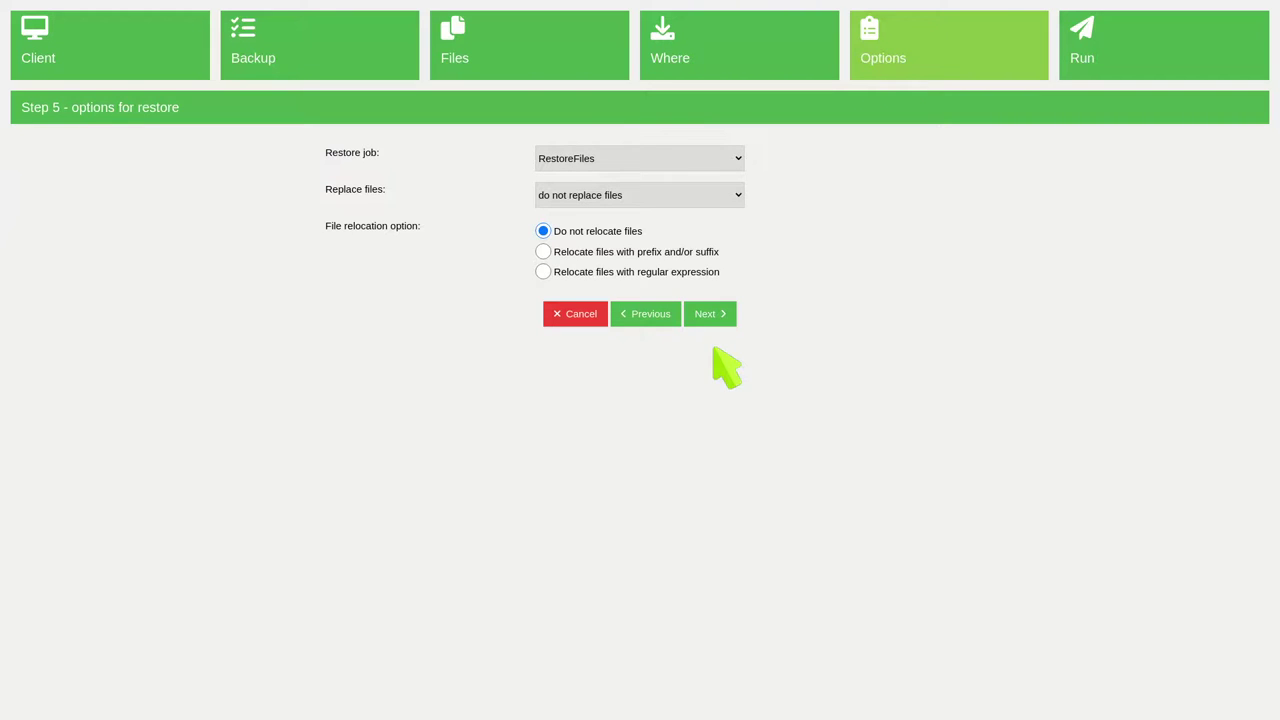
click(716, 318)
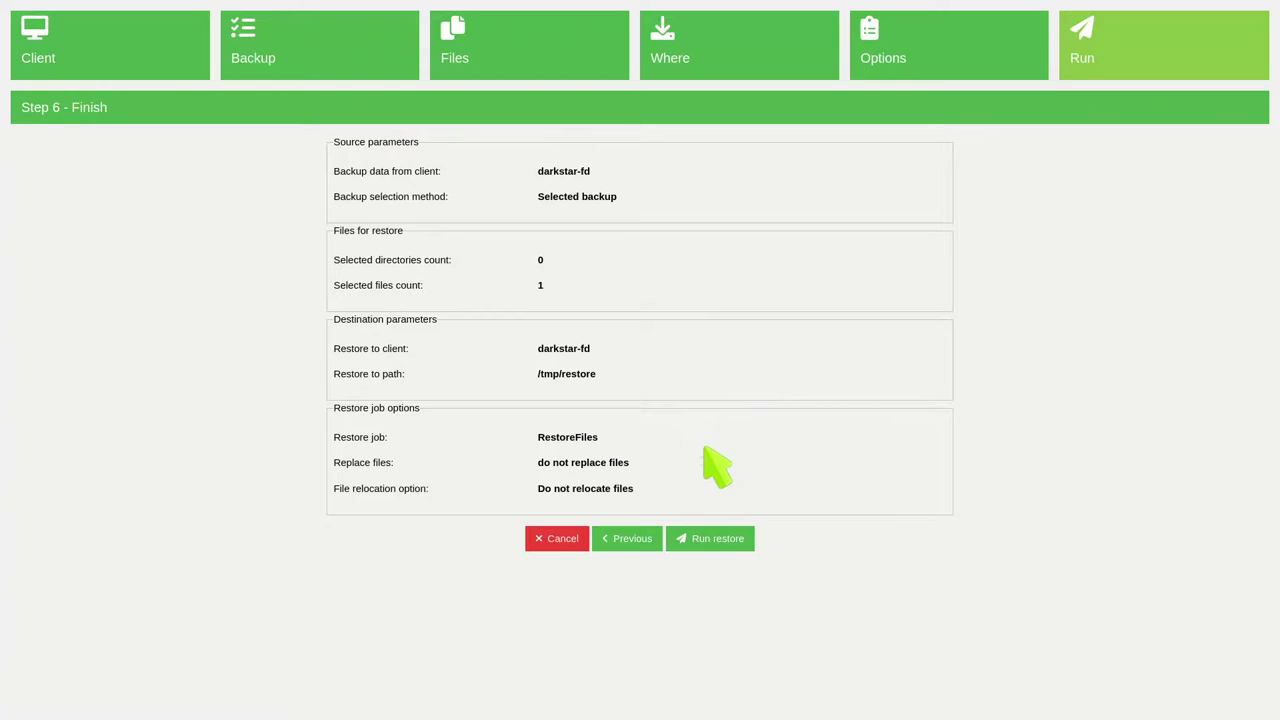
click(710, 539)
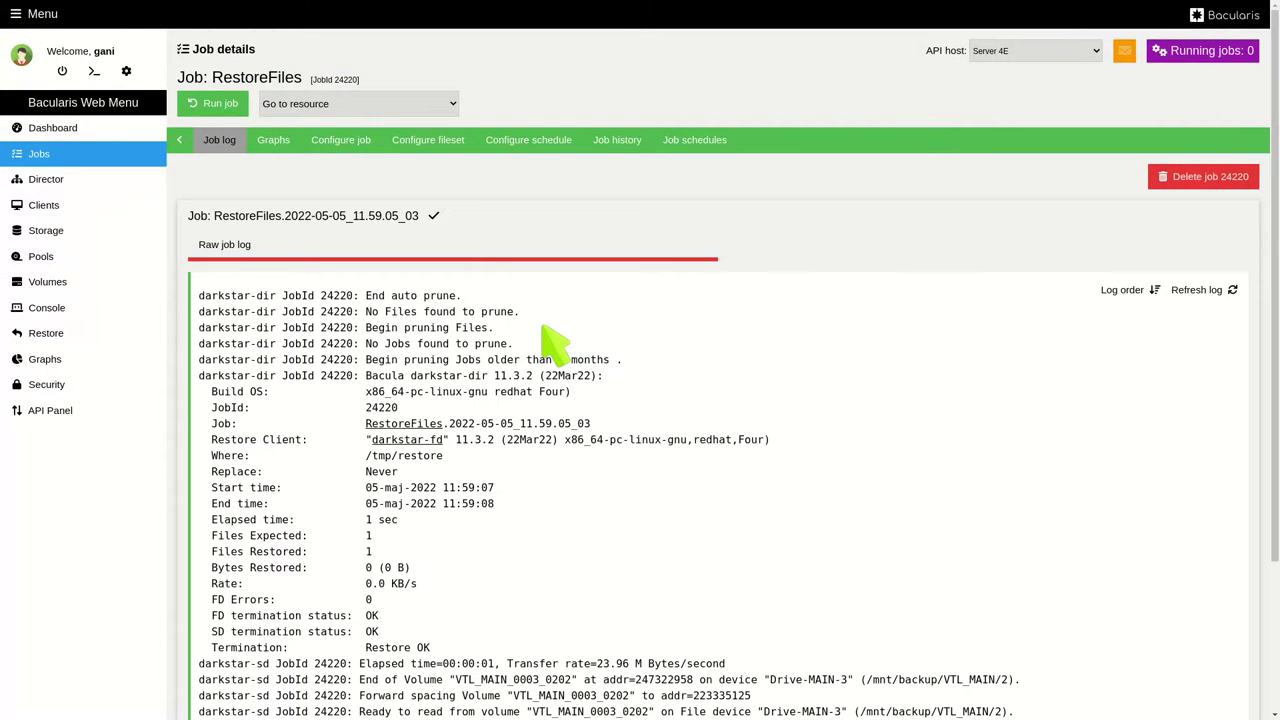
Step: Open the job graphs, set the time range to Last month, and zoom in on the bars around May 1
click(88, 360)
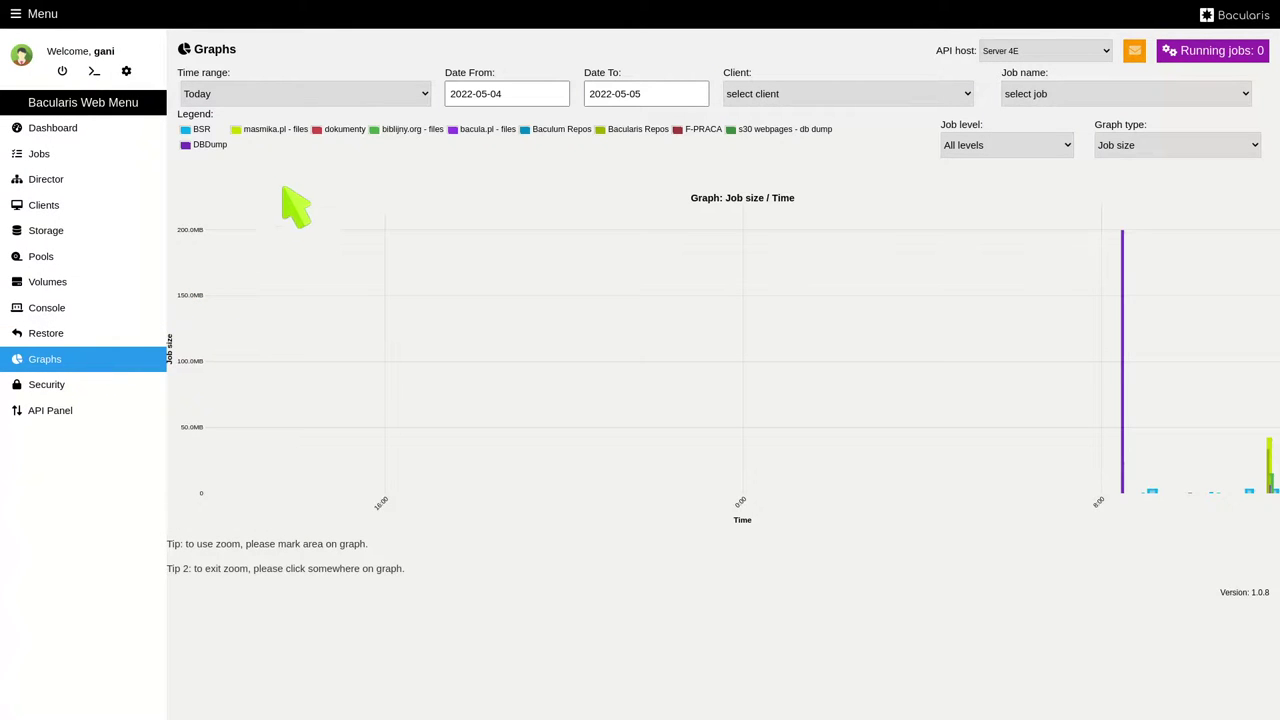
click(330, 94)
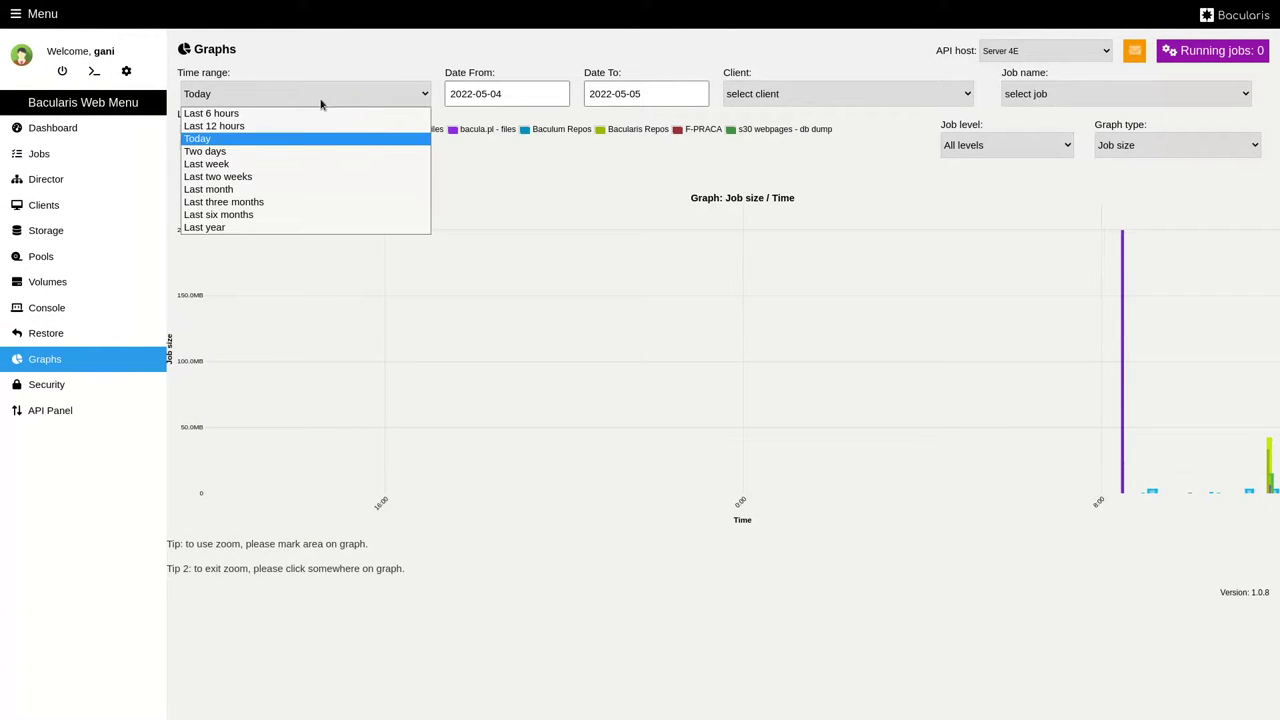
click(280, 190)
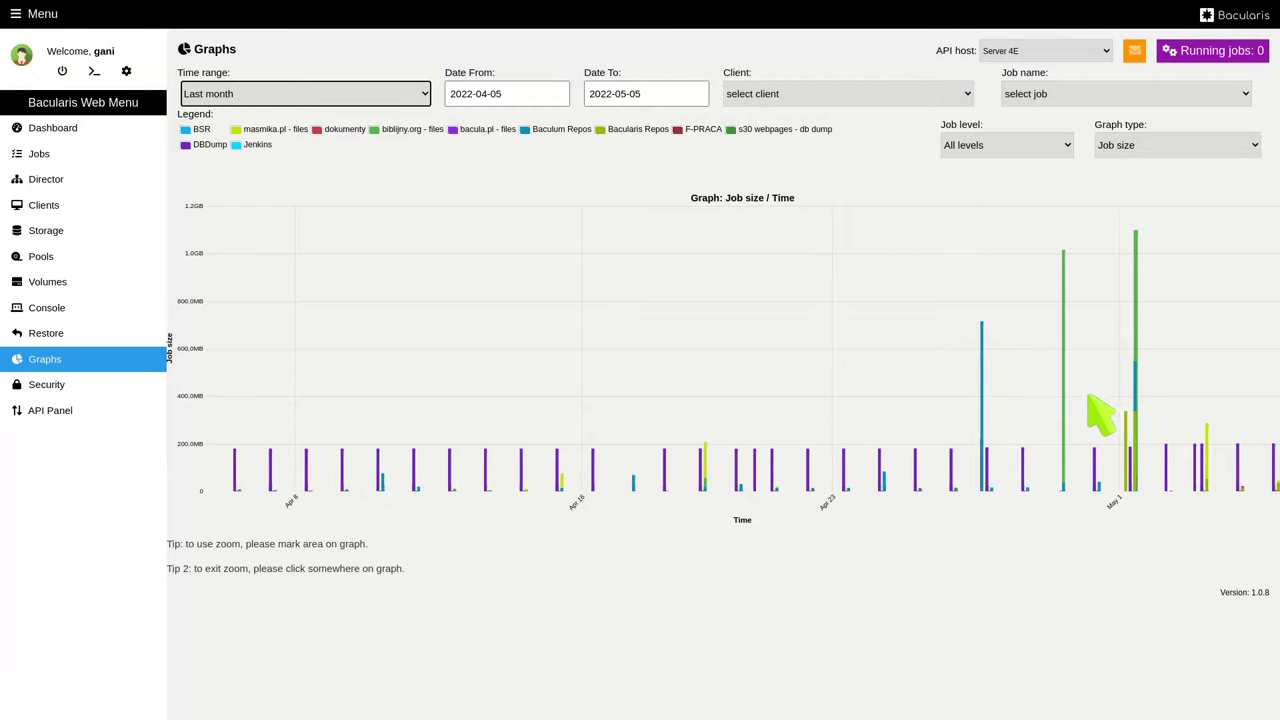
drag(1100, 415, 1195, 400)
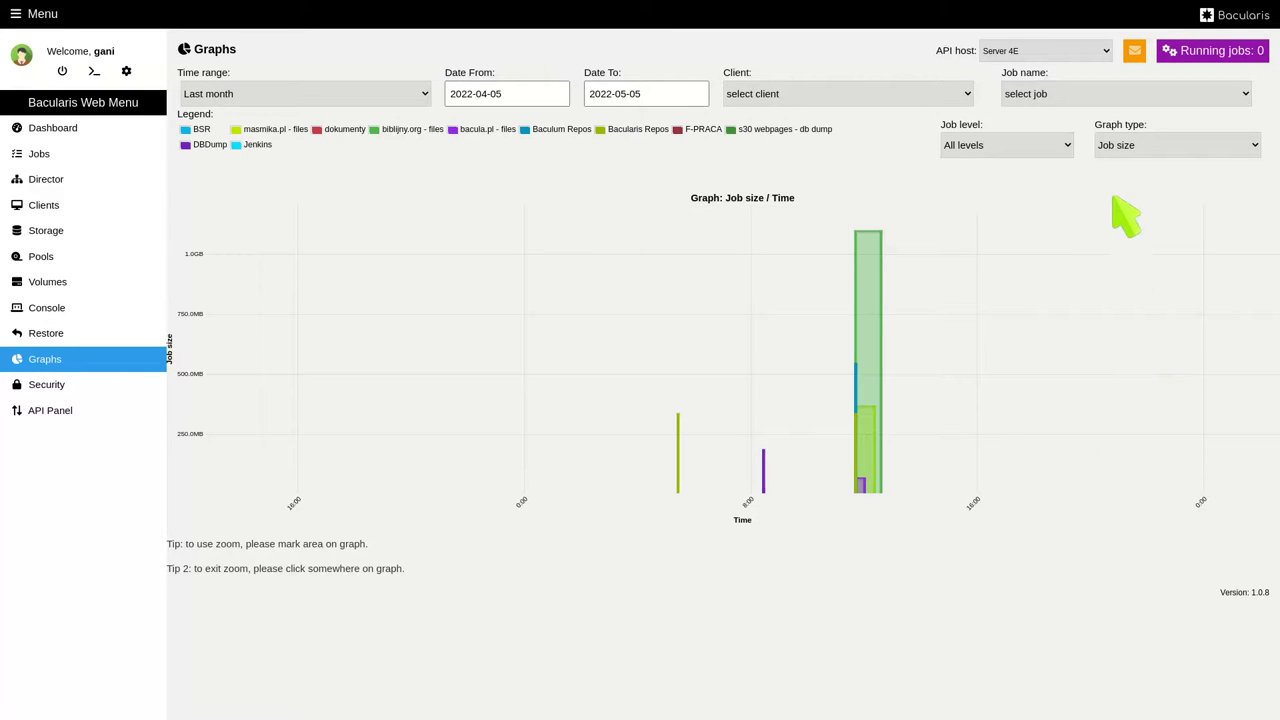
Step: View the job size graph for the Baculum Repos job only, and clear the job filter
click(1097, 94)
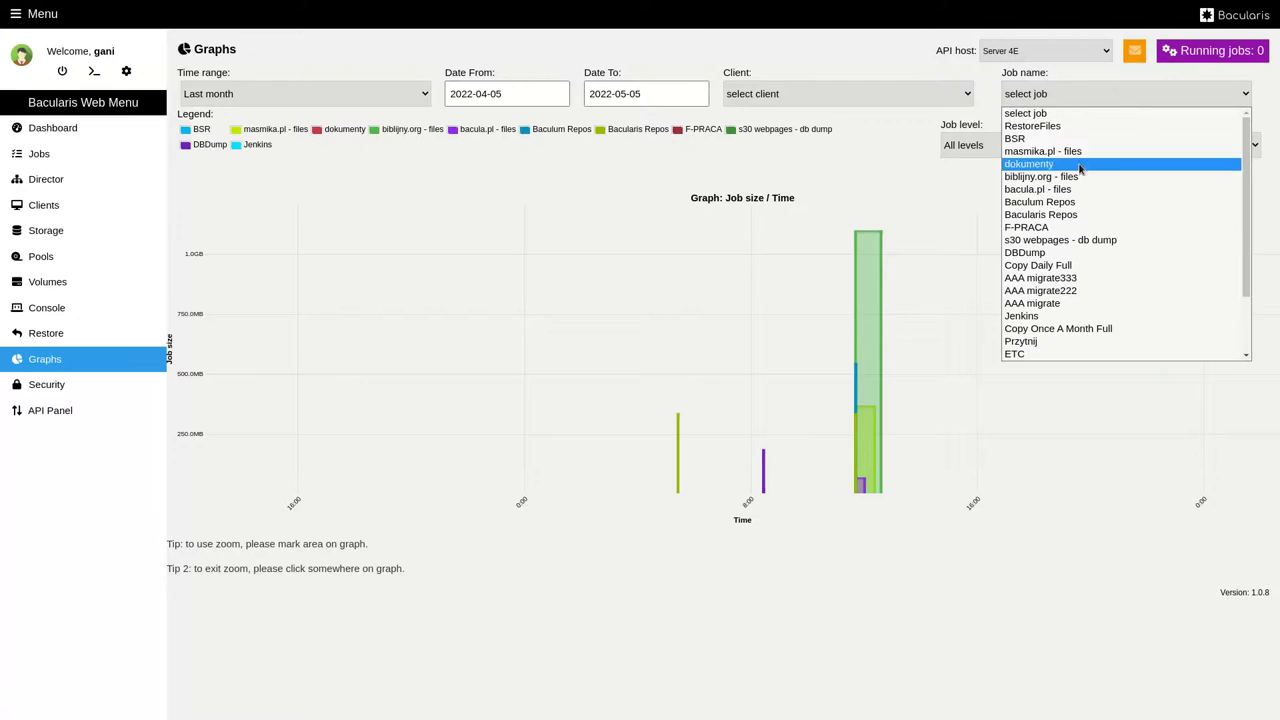
click(1078, 202)
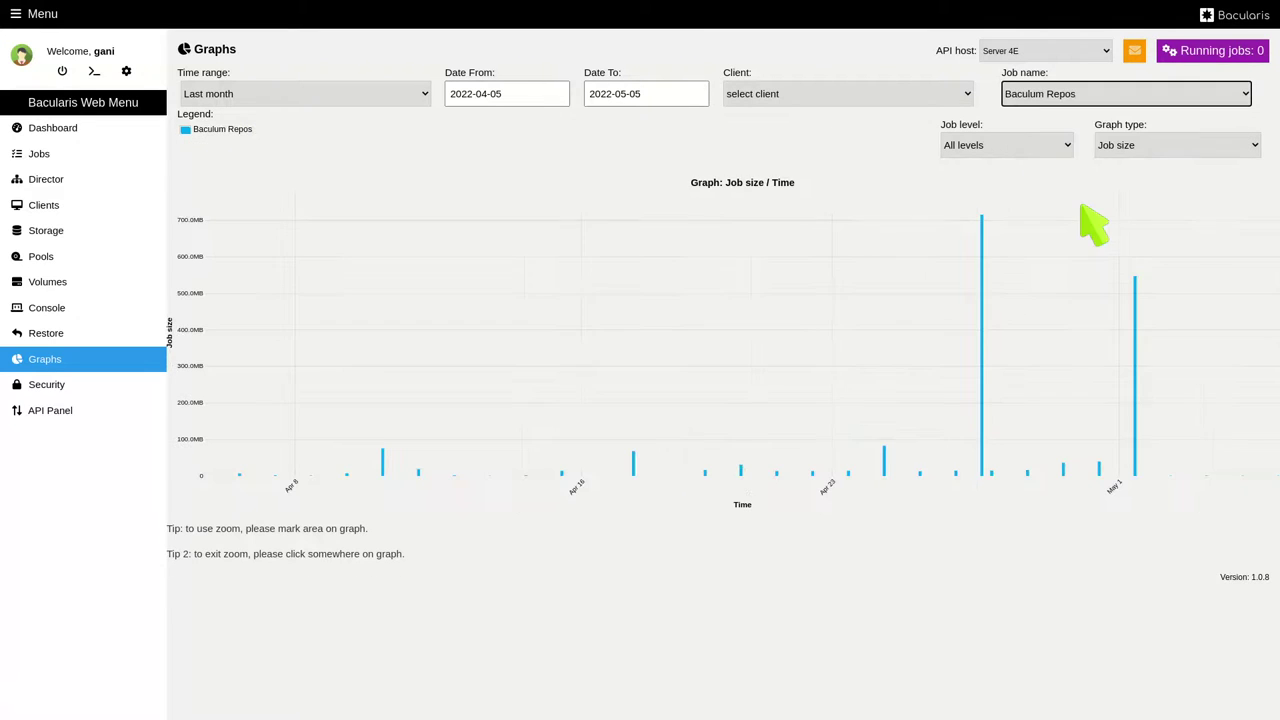
click(1088, 96)
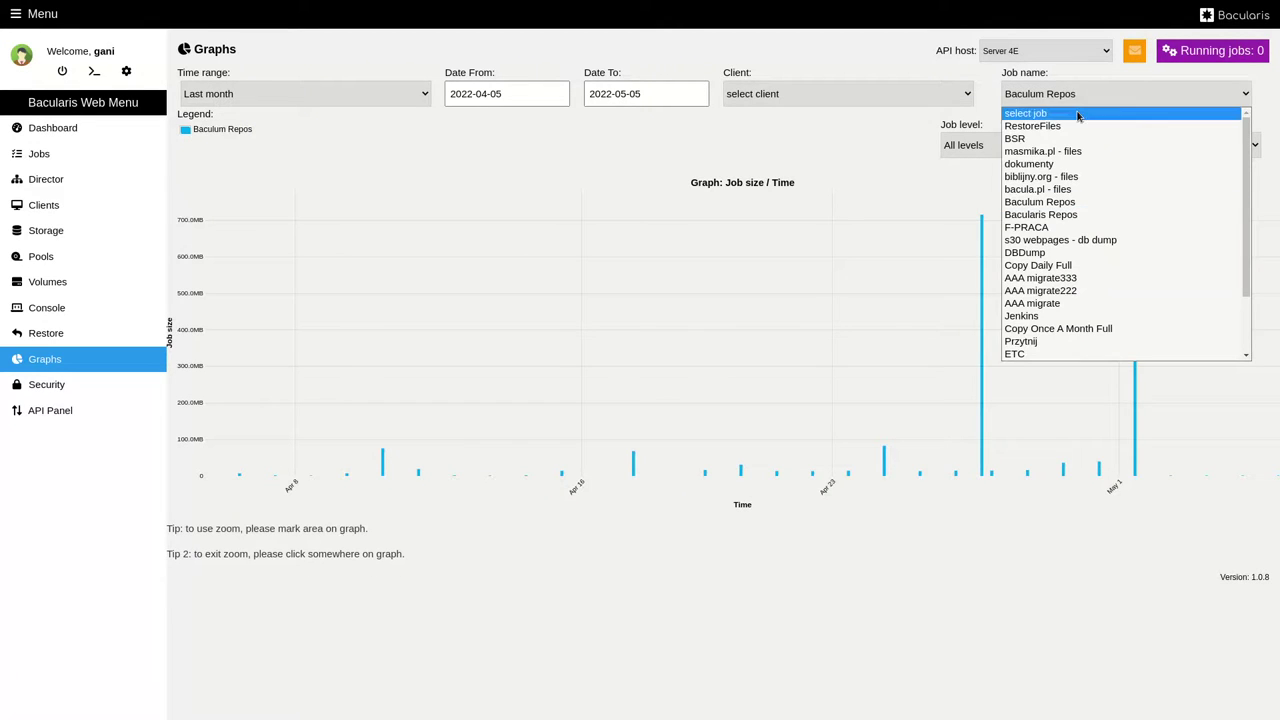
click(1077, 116)
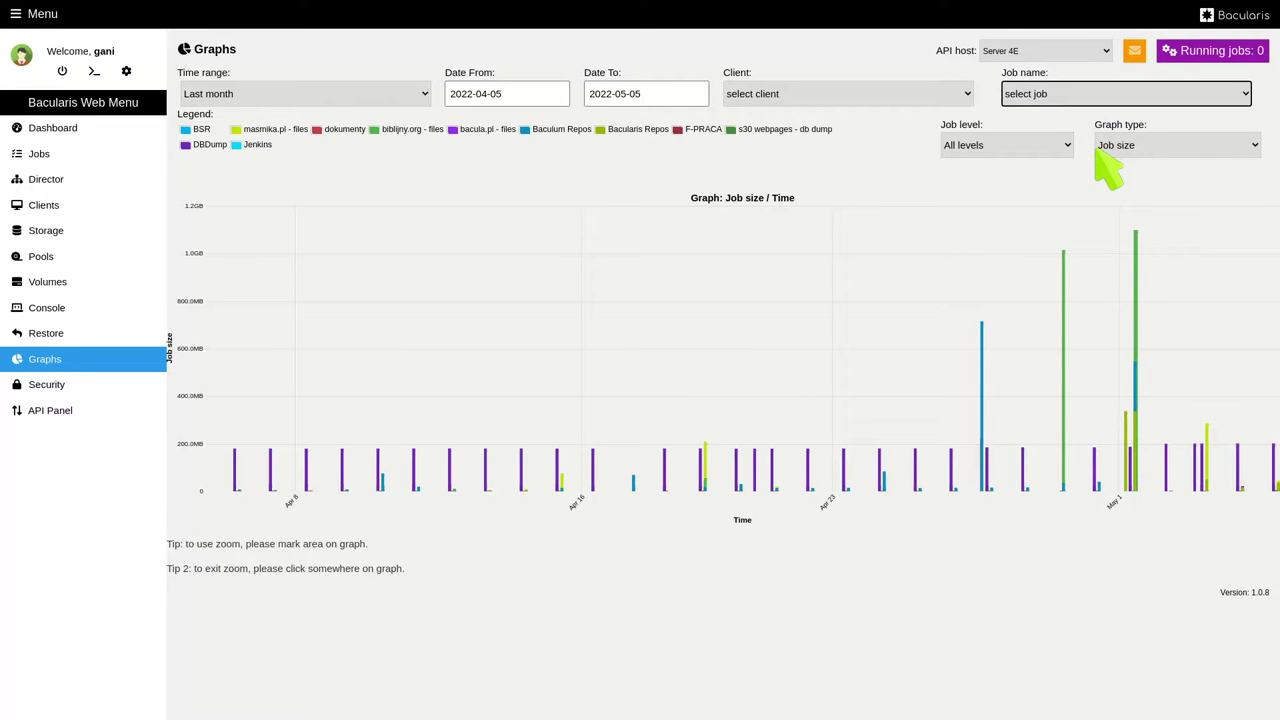
Step: Change the graph type to Job status per day and zoom in on about April 7 to 10
click(1120, 150)
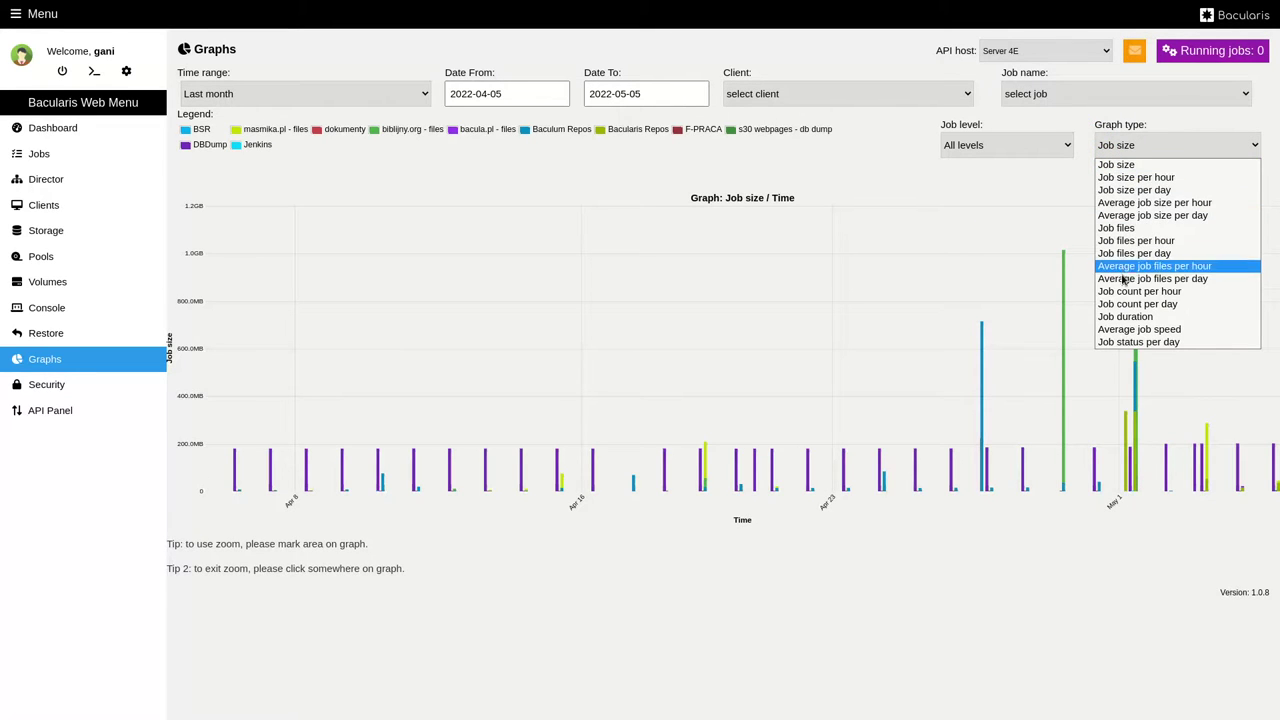
click(1160, 343)
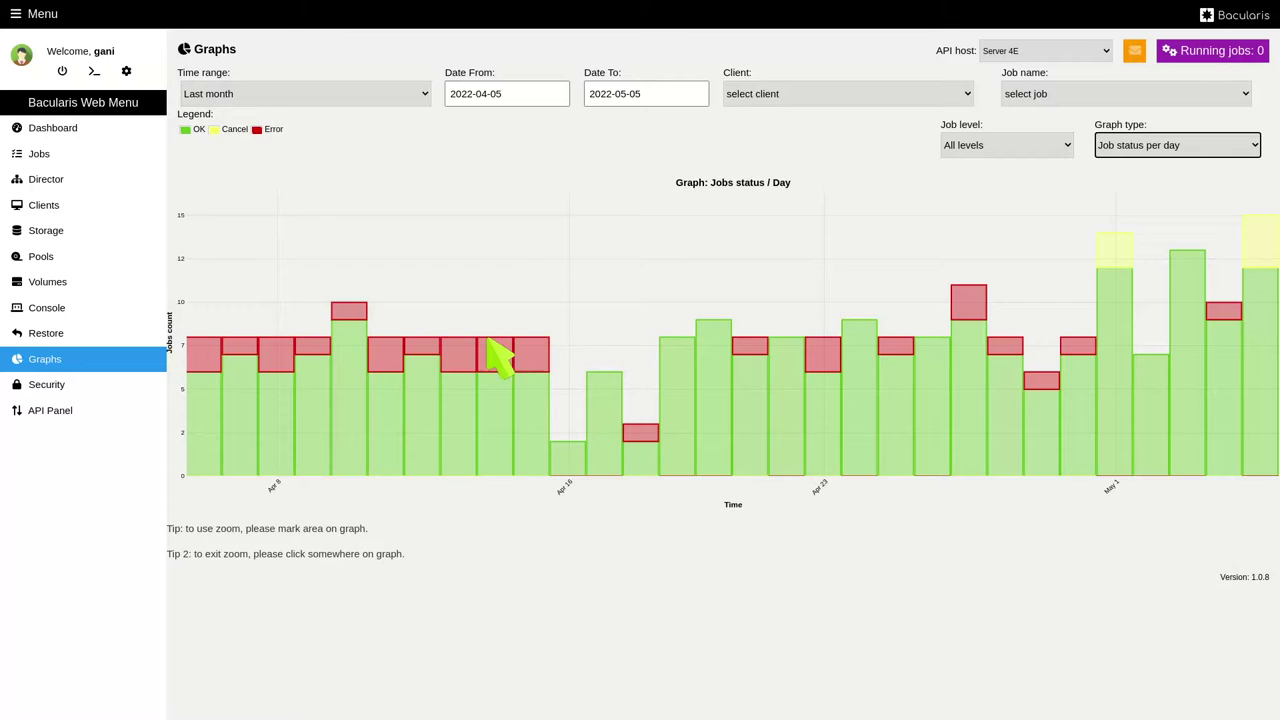
drag(355, 342, 236, 338)
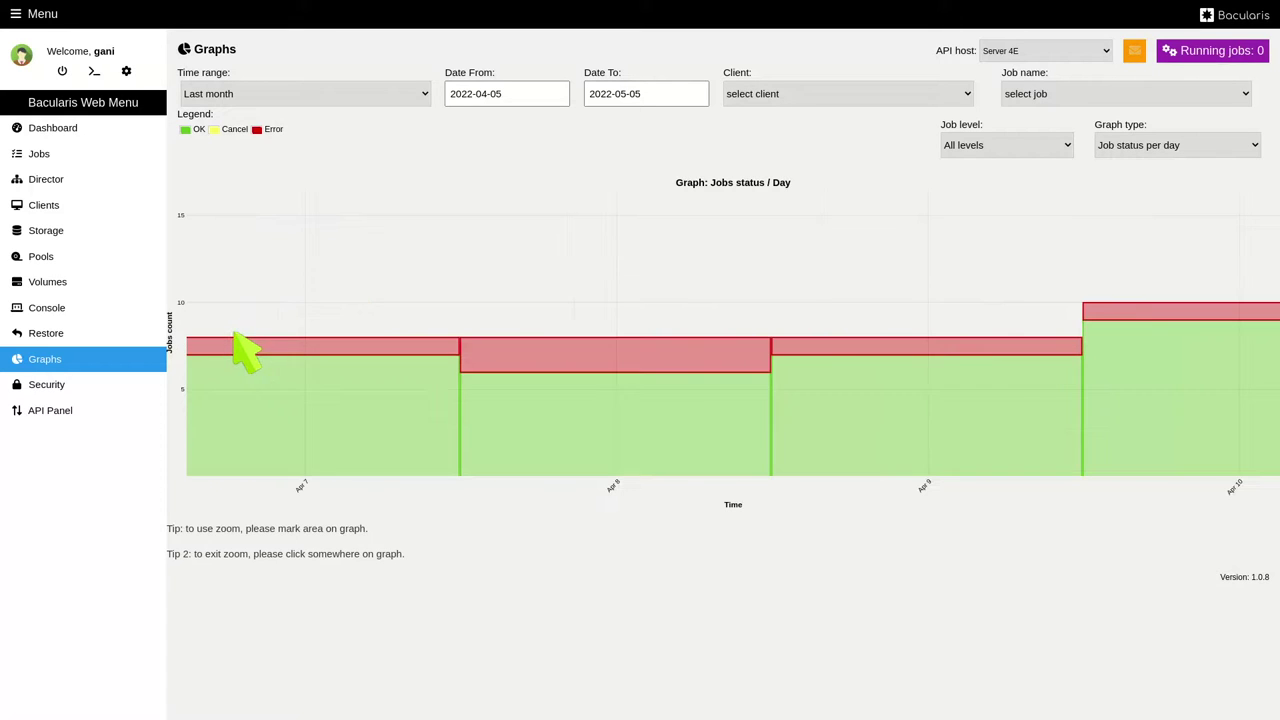
Step: Look through the security settings, users, roles, console ACLs, API basic users, OAuth2 clients and API hosts
click(62, 387)
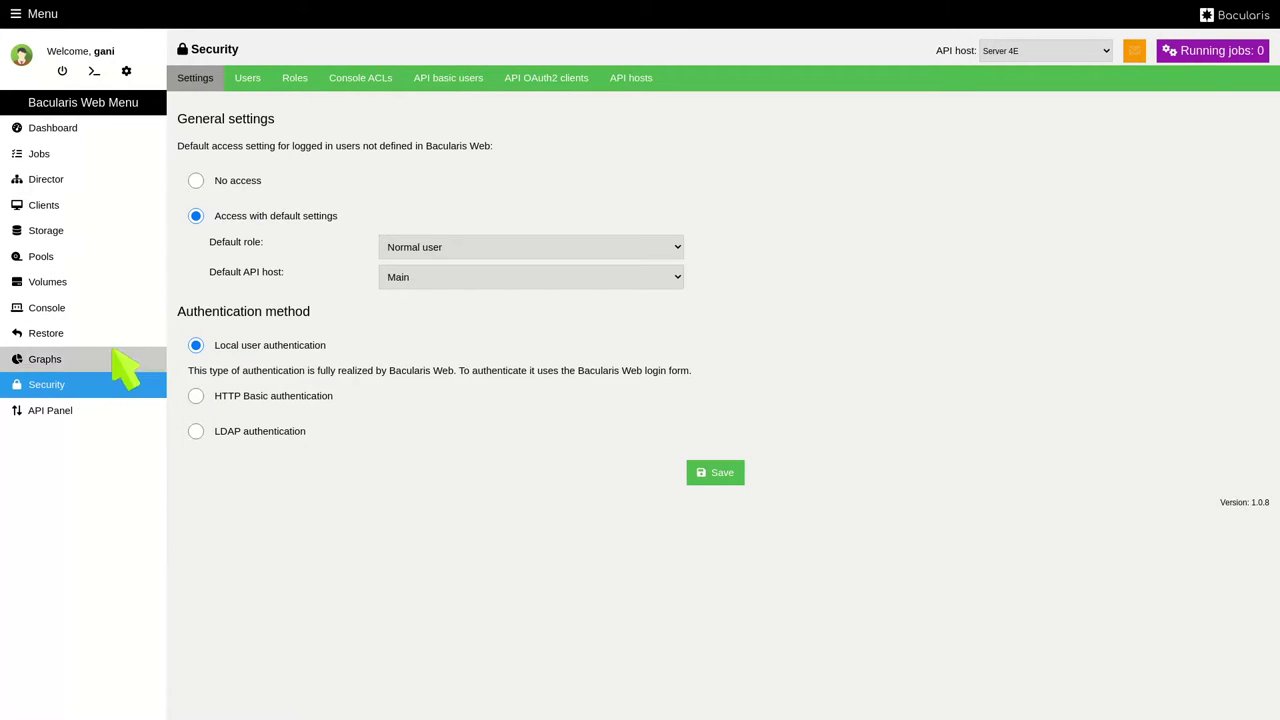
click(276, 96)
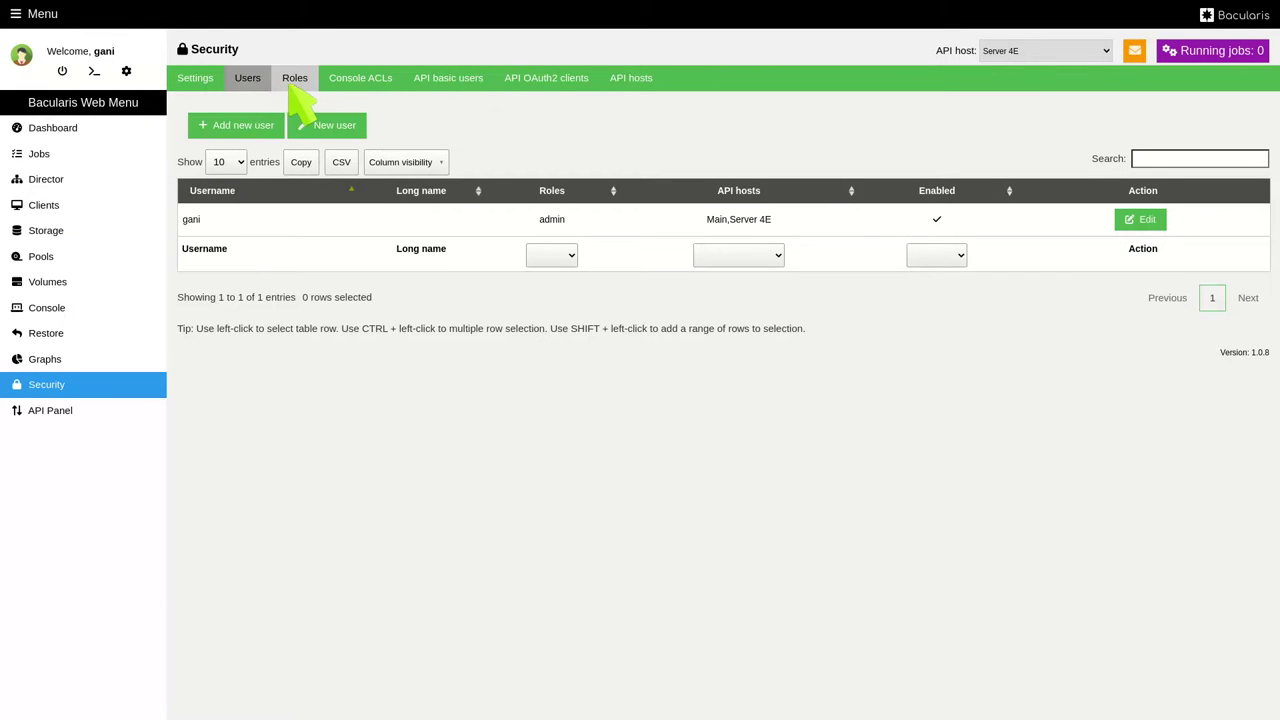
click(296, 80)
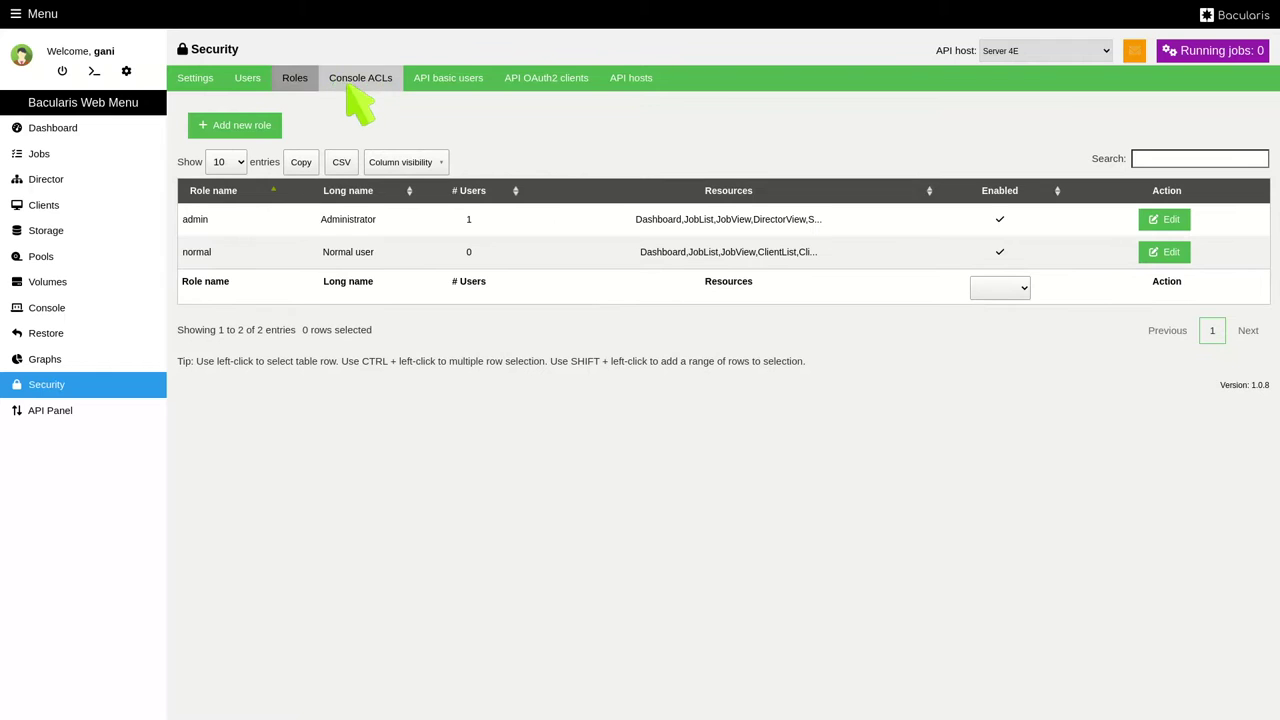
click(383, 100)
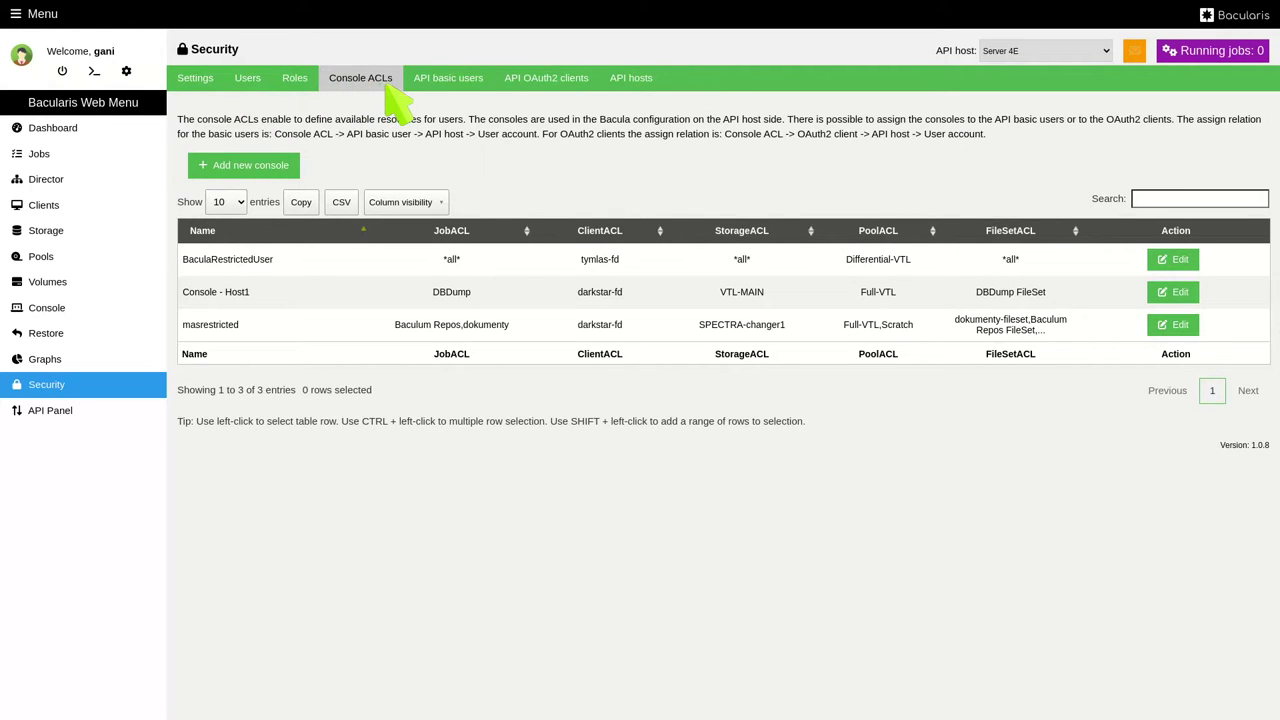
click(472, 84)
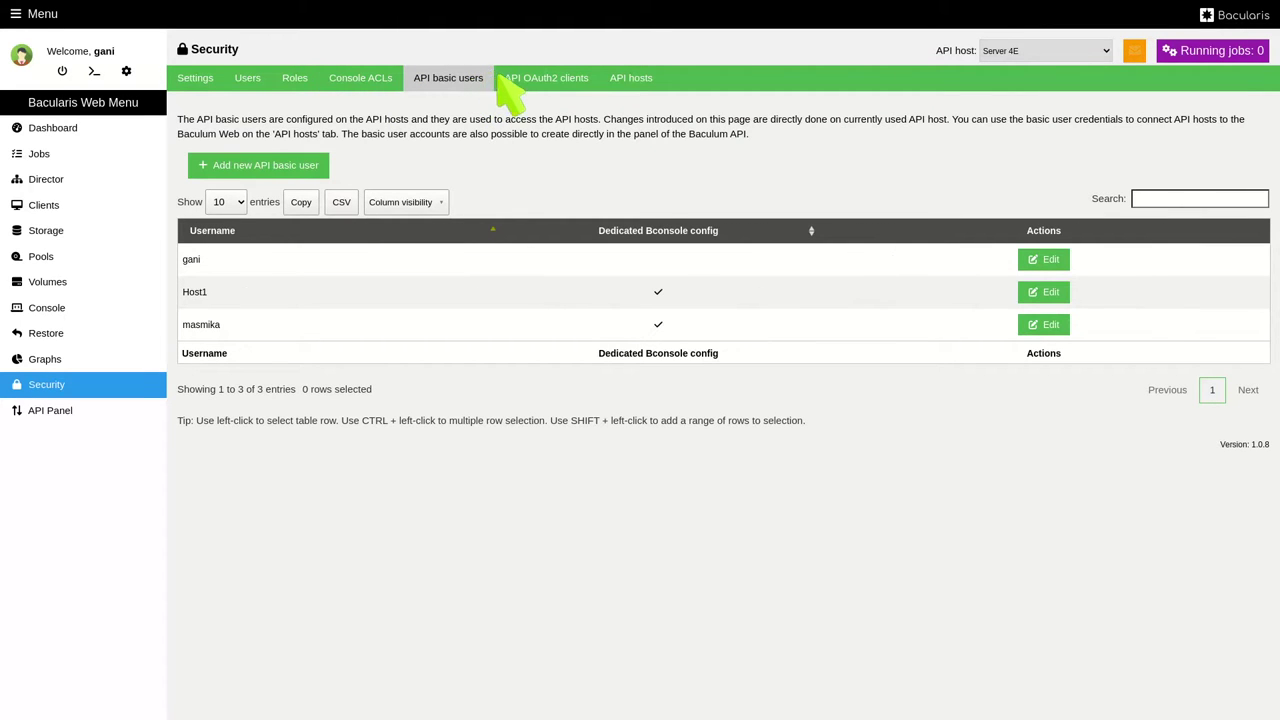
click(585, 86)
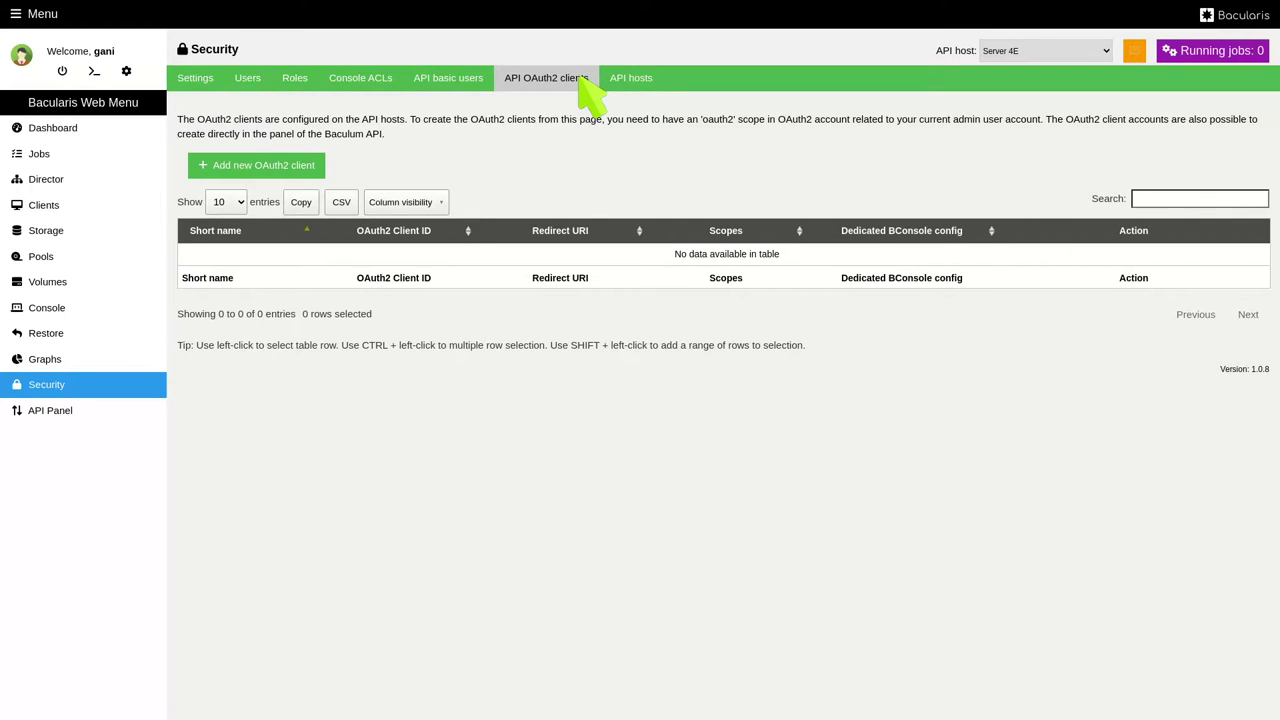
click(647, 80)
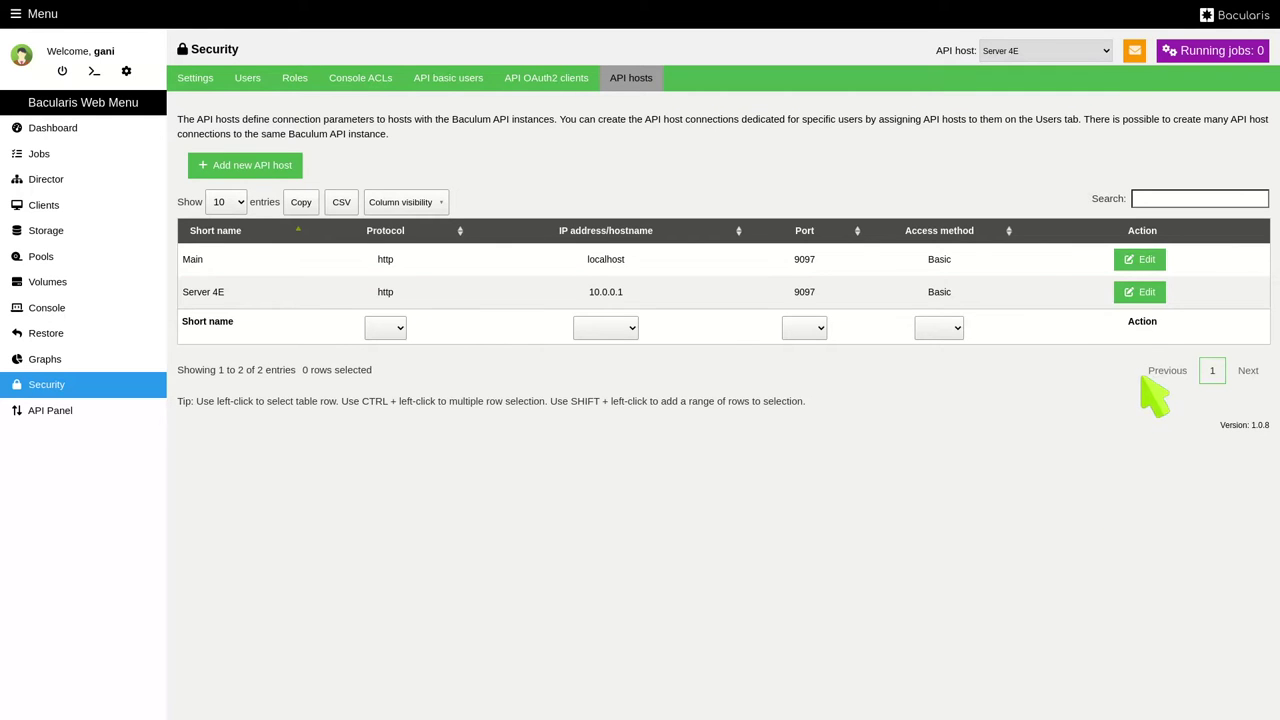
Step: Review the flagged entries in the messages log, truncate the log, and close it
click(1134, 52)
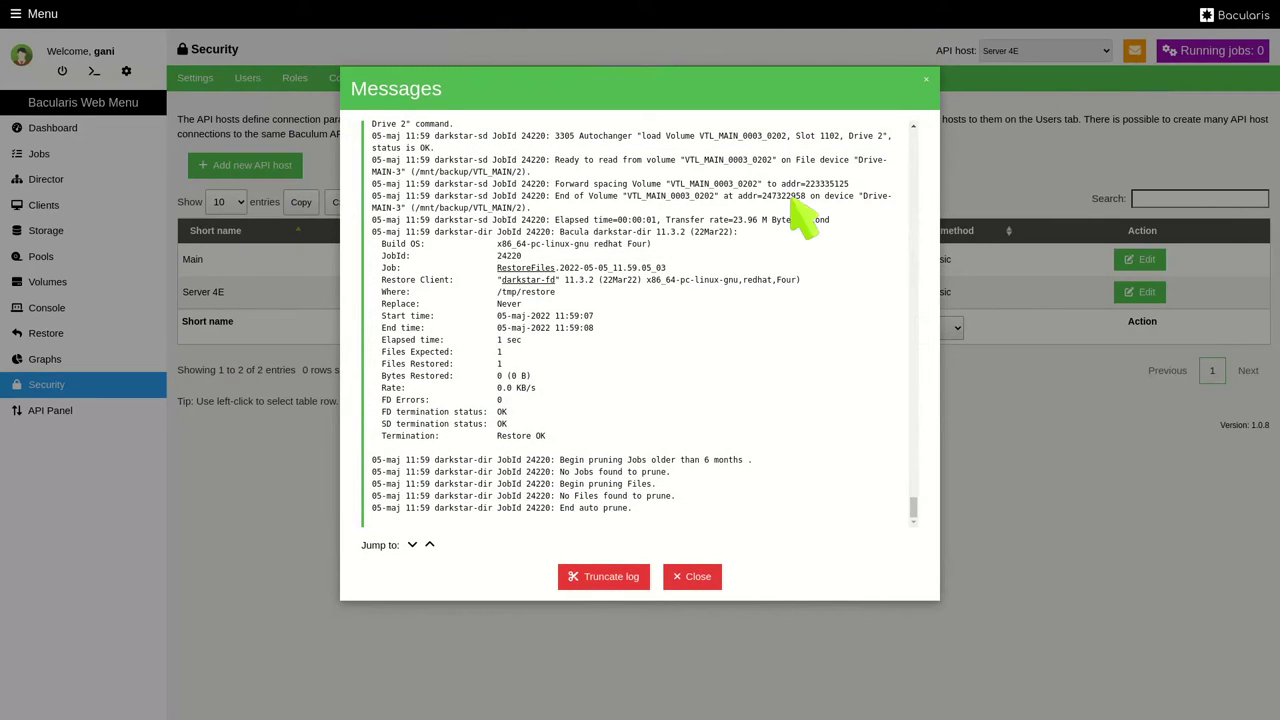
click(429, 544)
click(429, 544)
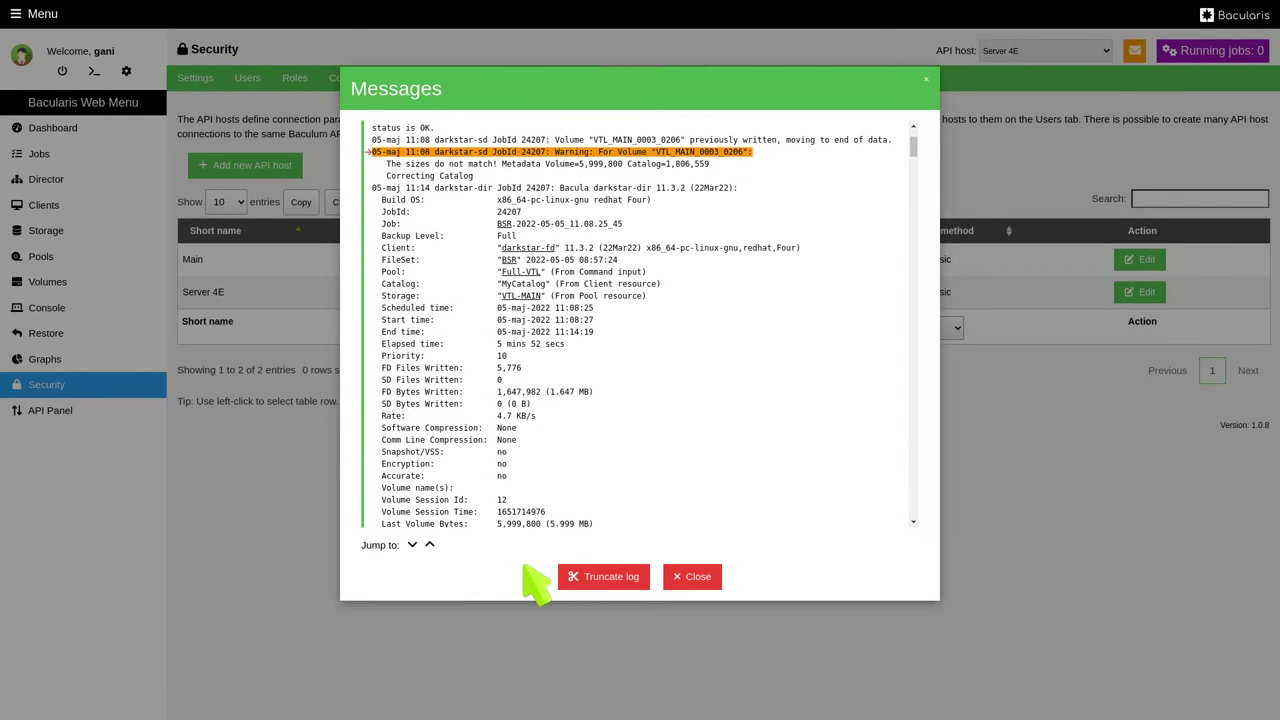
click(638, 580)
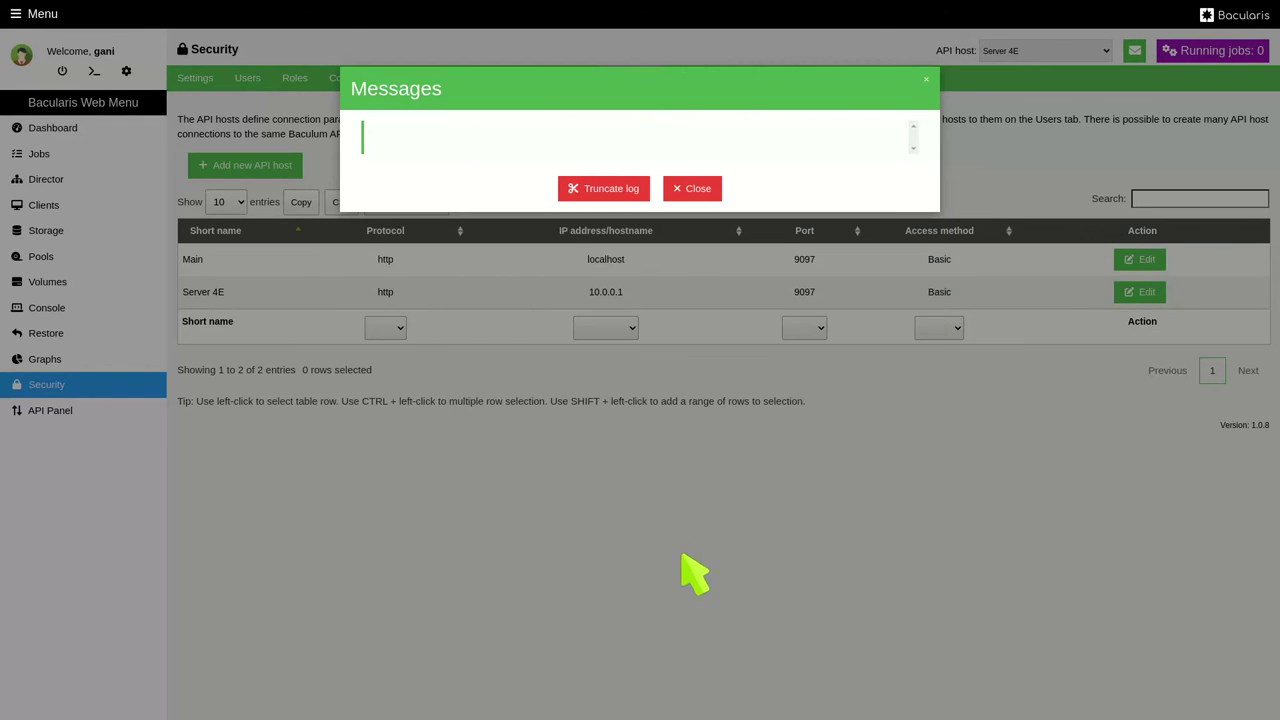
click(700, 189)
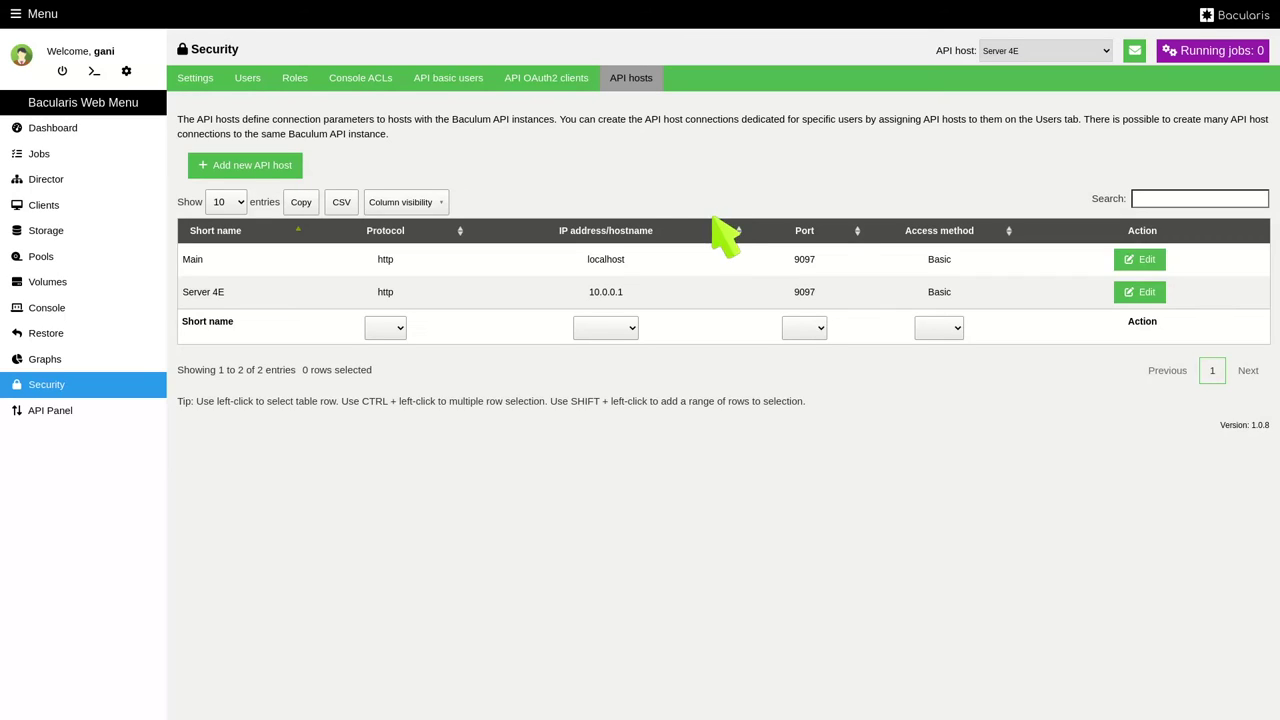